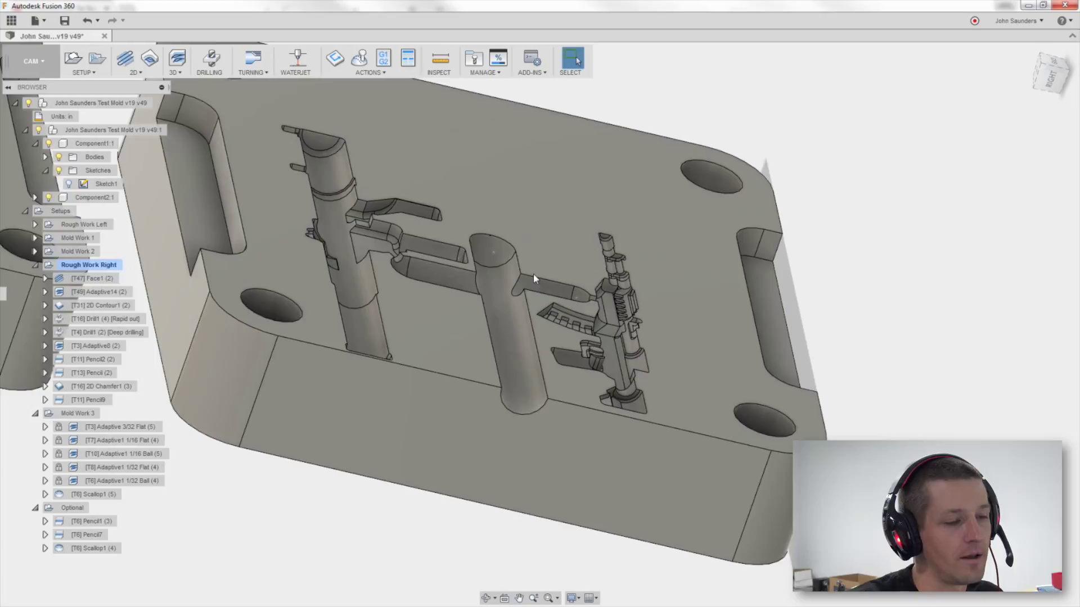
# Examine the mold's cavities and the central runner channel up close, including the small details of the rifle cavity
pyautogui.scroll(2, 533, 275)
pyautogui.keyDown('shift'); pyautogui.moveTo(509, 332); pyautogui.dragTo(471, 336, button='middle'); pyautogui.keyUp('shift')
pyautogui.keyDown('shift'); pyautogui.moveTo(490, 391); pyautogui.dragTo(495, 386, button='middle'); pyautogui.keyUp('shift')
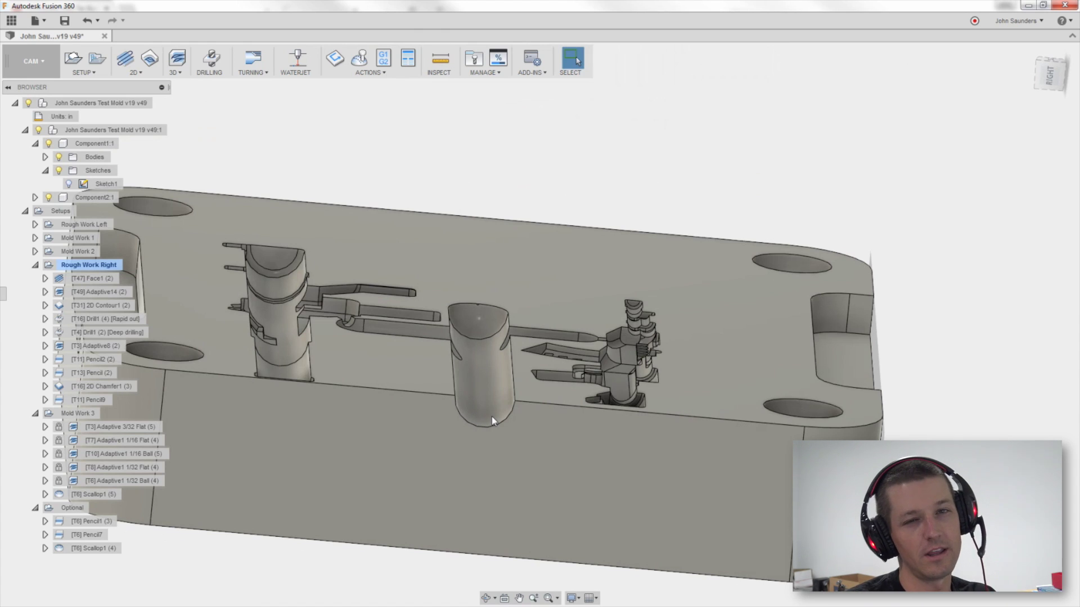
pyautogui.click(136, 72)
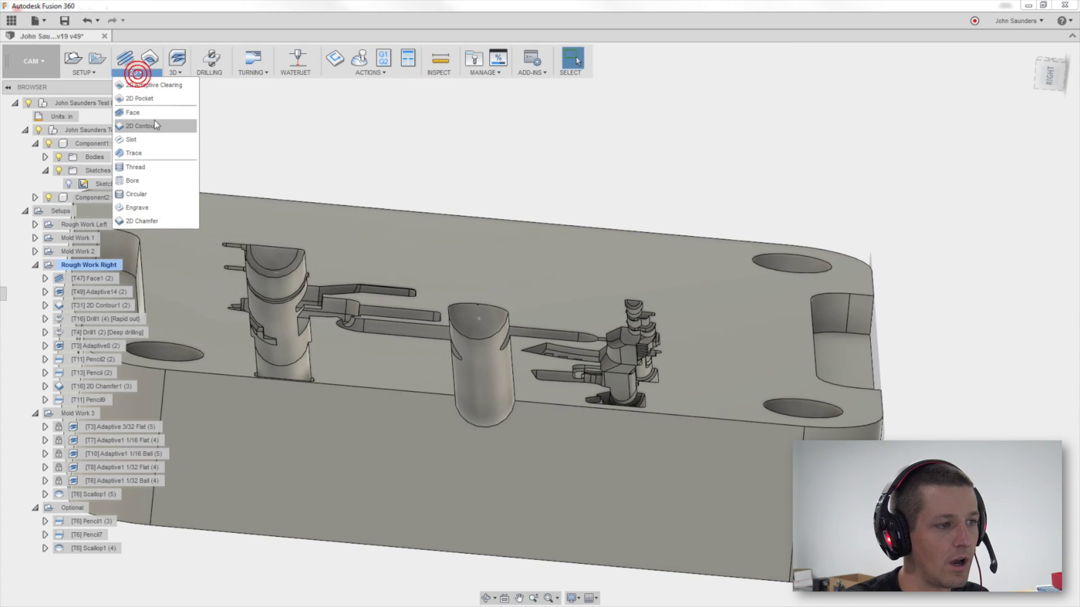
pyautogui.click(270, 115)
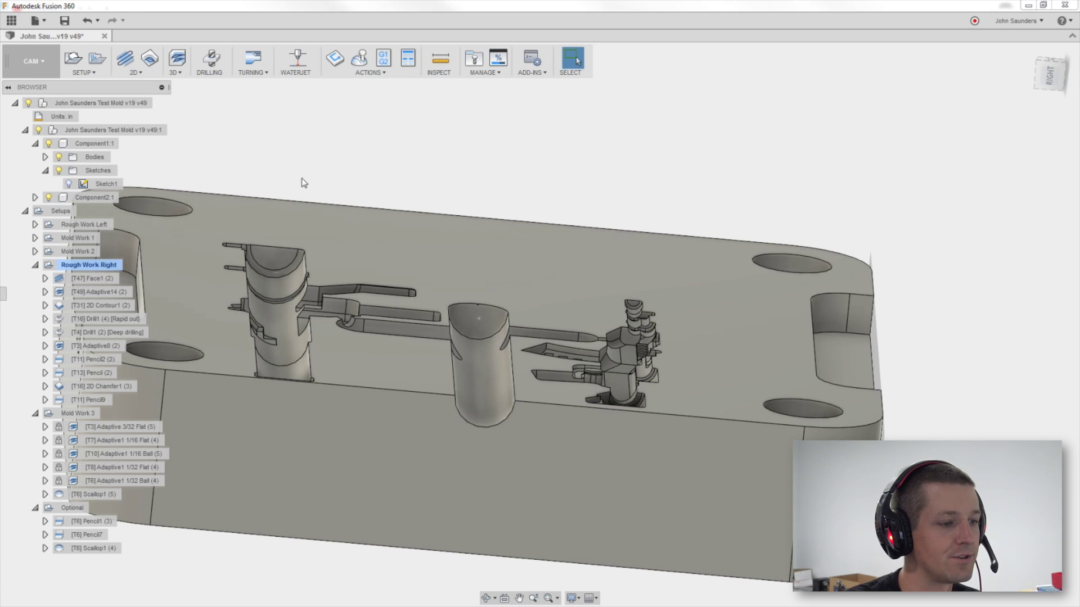
pyautogui.keyDown('shift'); pyautogui.moveTo(301, 179); pyautogui.dragTo(289, 187, button='middle'); pyautogui.keyUp('shift')
pyautogui.scroll(7, 490, 375)
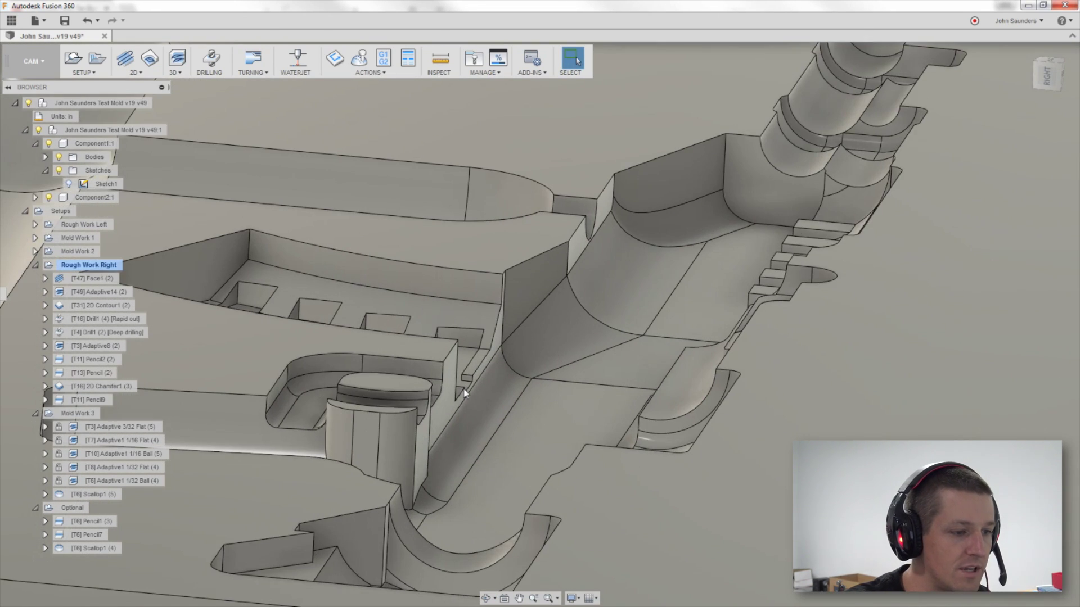
pyautogui.scroll(5, 464, 394)
pyautogui.moveTo(341, 363); pyautogui.dragTo(410, 370, button='middle')
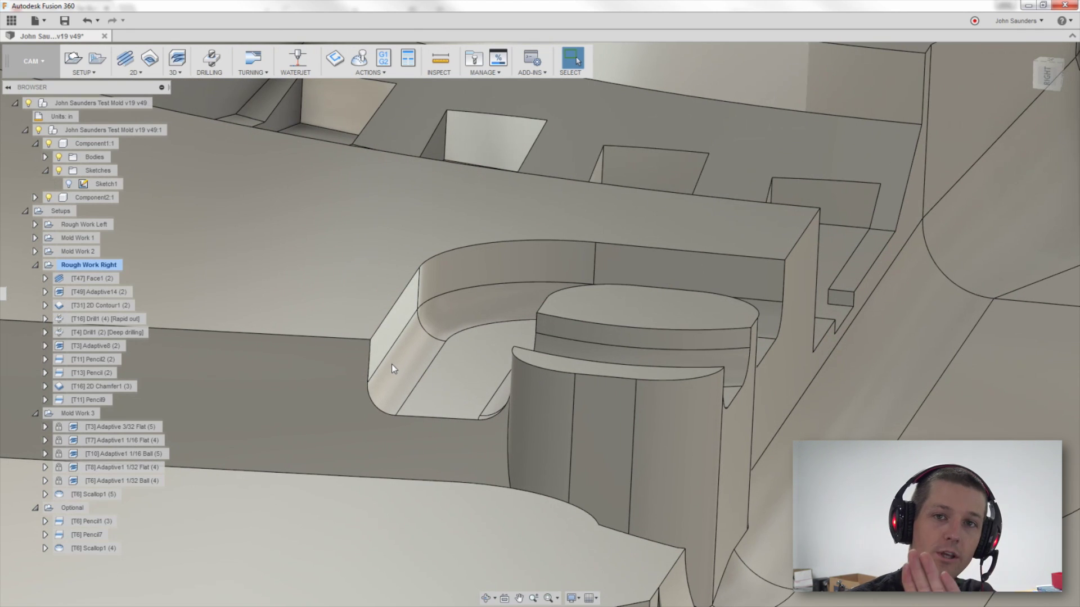
pyautogui.scroll(-8, 392, 366)
pyautogui.moveTo(392, 365); pyautogui.dragTo(675, 330, button='middle')
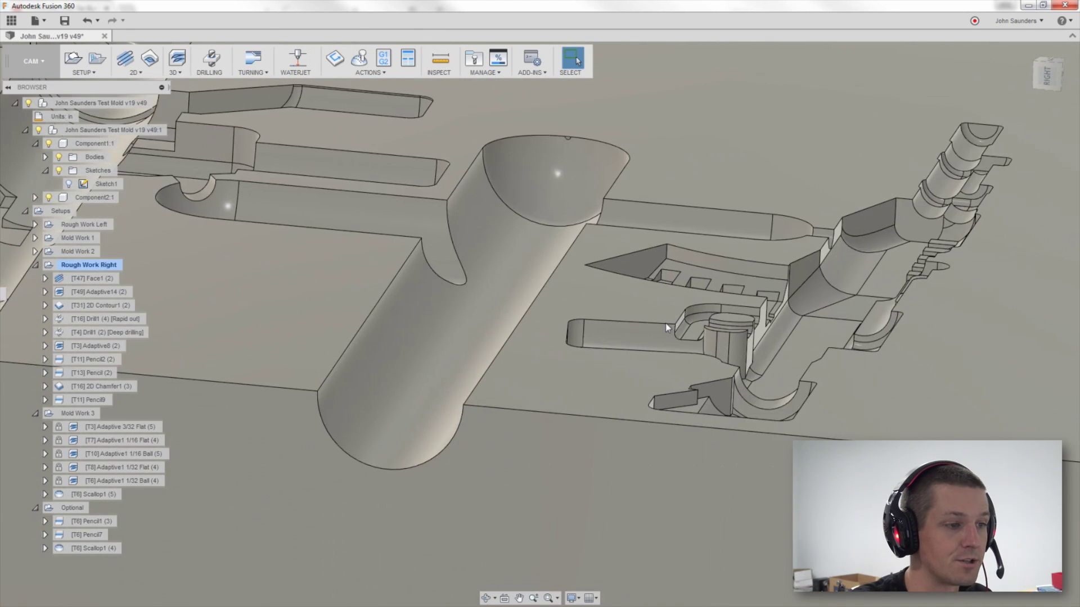
pyautogui.scroll(-3, 545, 342)
pyautogui.keyDown('shift'); pyautogui.moveTo(526, 351); pyautogui.dragTo(501, 245, button='middle'); pyautogui.keyUp('shift')
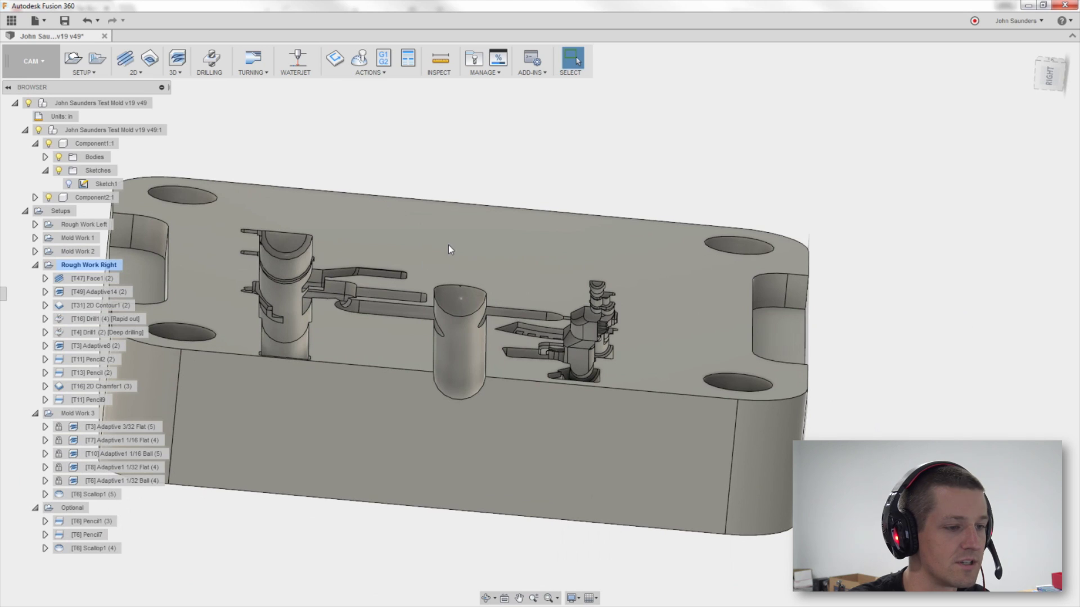
# Create a 3D Pencil toolpath with the #11 3/16" ball tool, using the central runner channel's outline as machining boundary
pyautogui.click(174, 72)
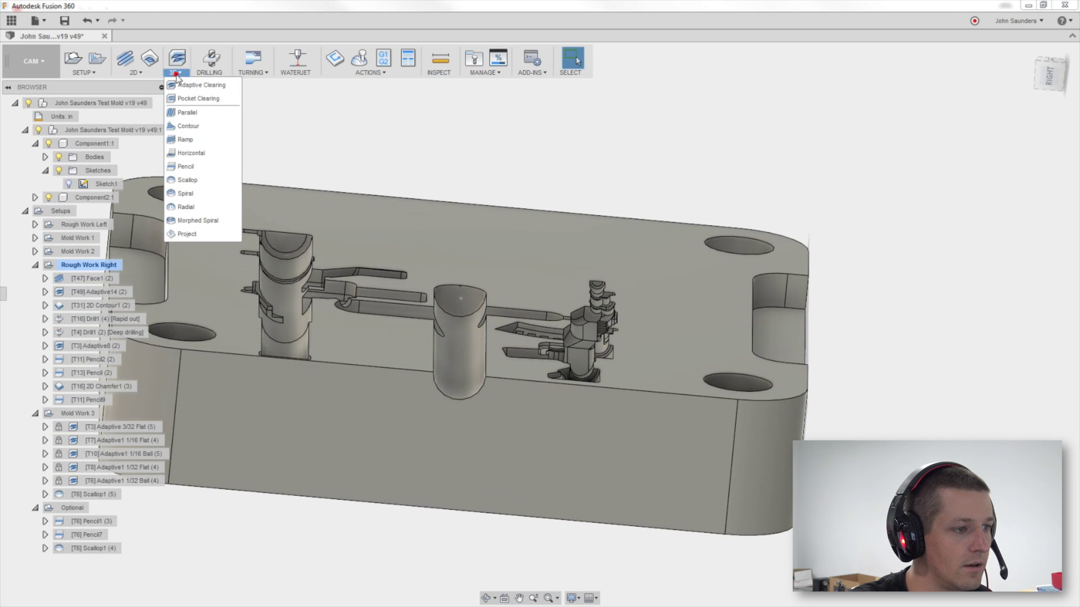
pyautogui.click(192, 167)
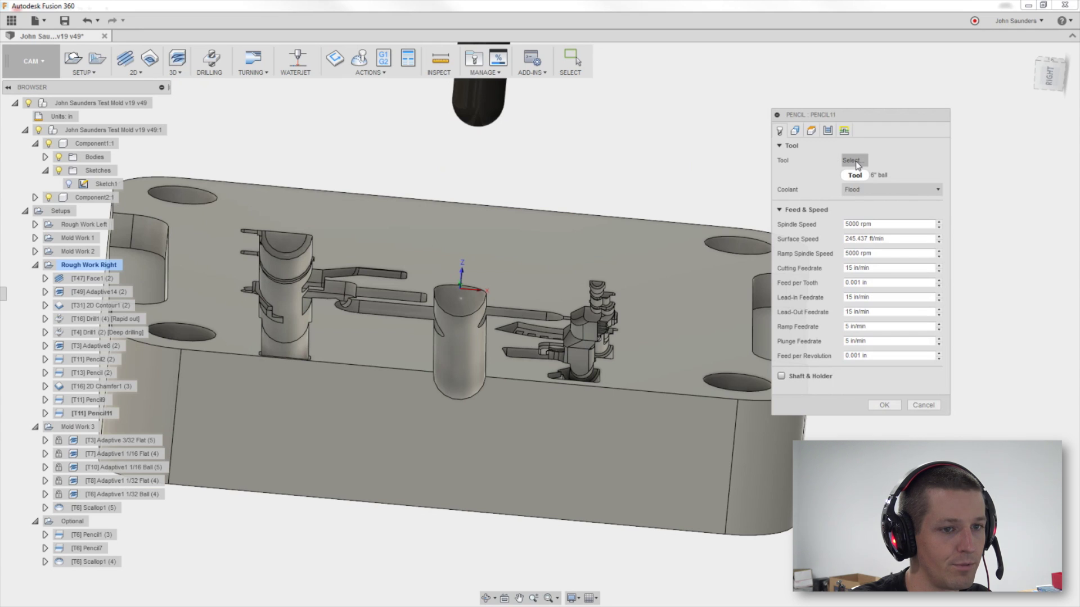
pyautogui.click(794, 130)
pyautogui.click(1050, 63)
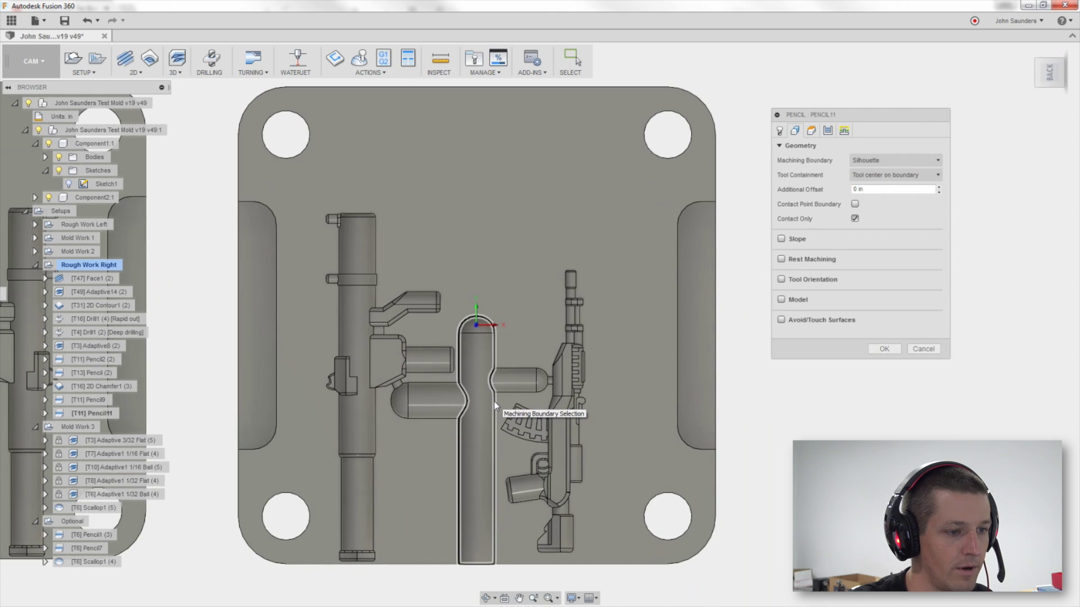
pyautogui.click(494, 403)
pyautogui.click(877, 364)
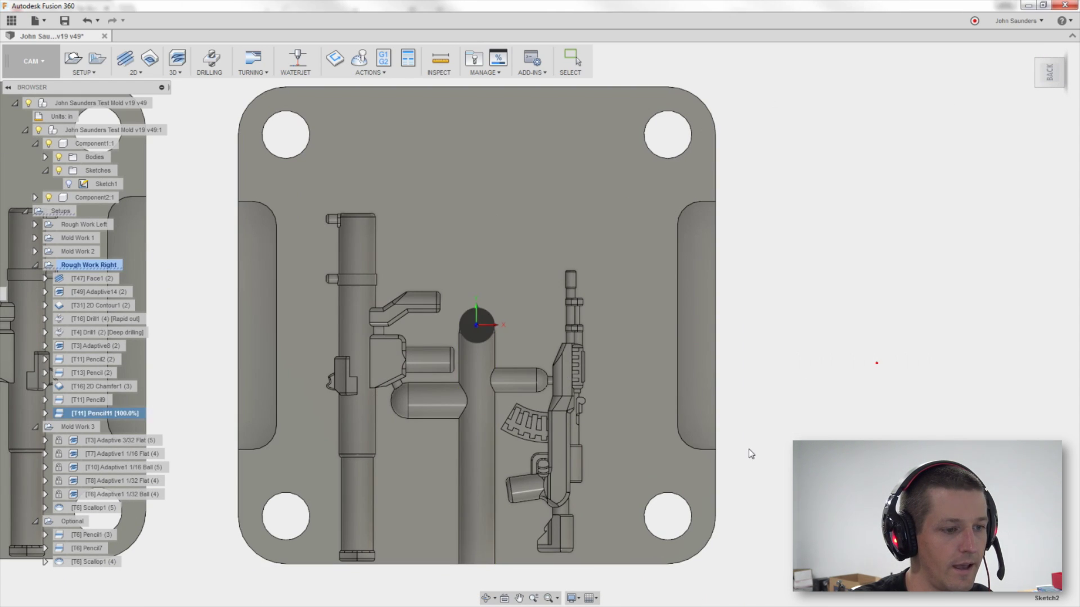
# Inspect the new Pencil toolpath along the central runner, checking where the tool enters and leaves the channel
pyautogui.keyDown('shift'); pyautogui.moveTo(748, 448); pyautogui.dragTo(738, 386, button='middle'); pyautogui.keyUp('shift')
pyautogui.scroll(3, 578, 388)
pyautogui.moveTo(577, 360)
pyautogui.keyDown('shift'); pyautogui.mouseDown(button='middle')
pyautogui.moveTo(570, 305)
pyautogui.moveTo(584, 281)
pyautogui.mouseUp(button='middle'); pyautogui.keyUp('shift')
pyautogui.scroll(2, 577, 332)
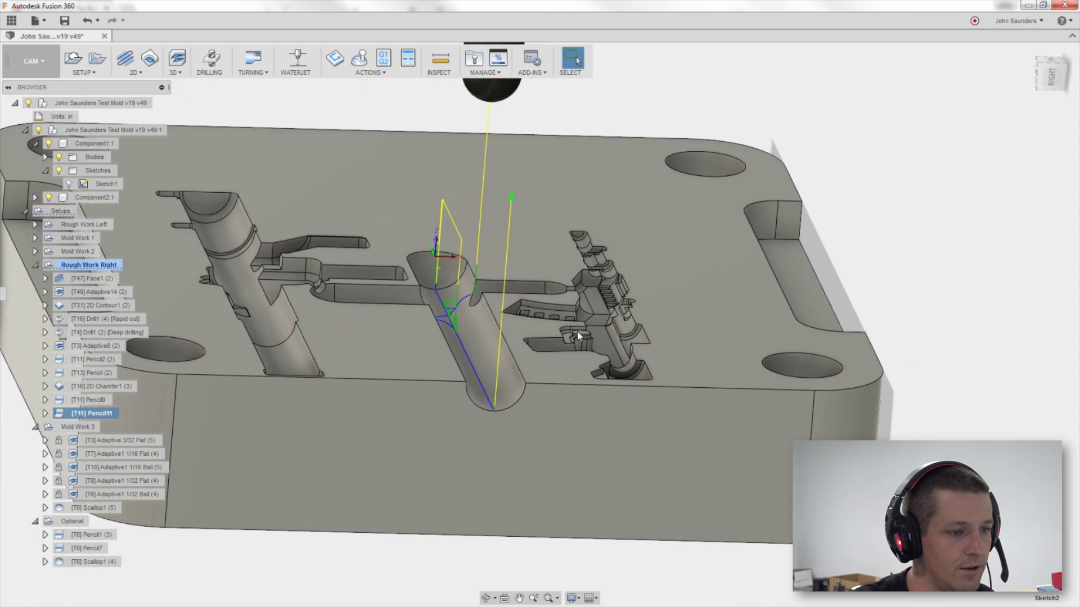
pyautogui.moveTo(577, 332)
pyautogui.mouseDown(button='middle')
pyautogui.moveTo(669, 293)
pyautogui.moveTo(633, 311)
pyautogui.mouseUp(button='middle')
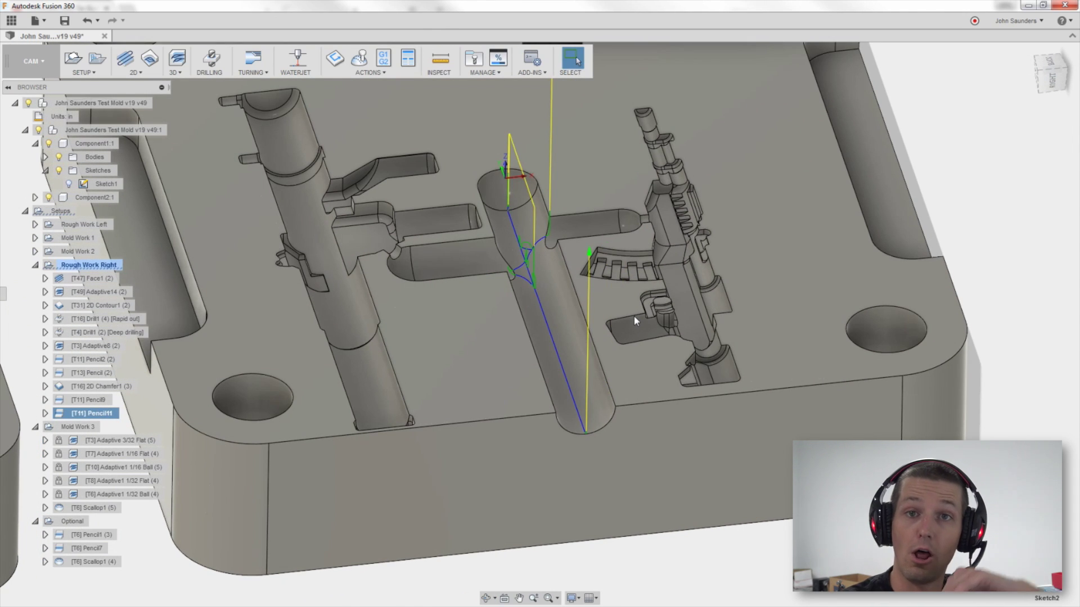
pyautogui.scroll(2, 568, 236)
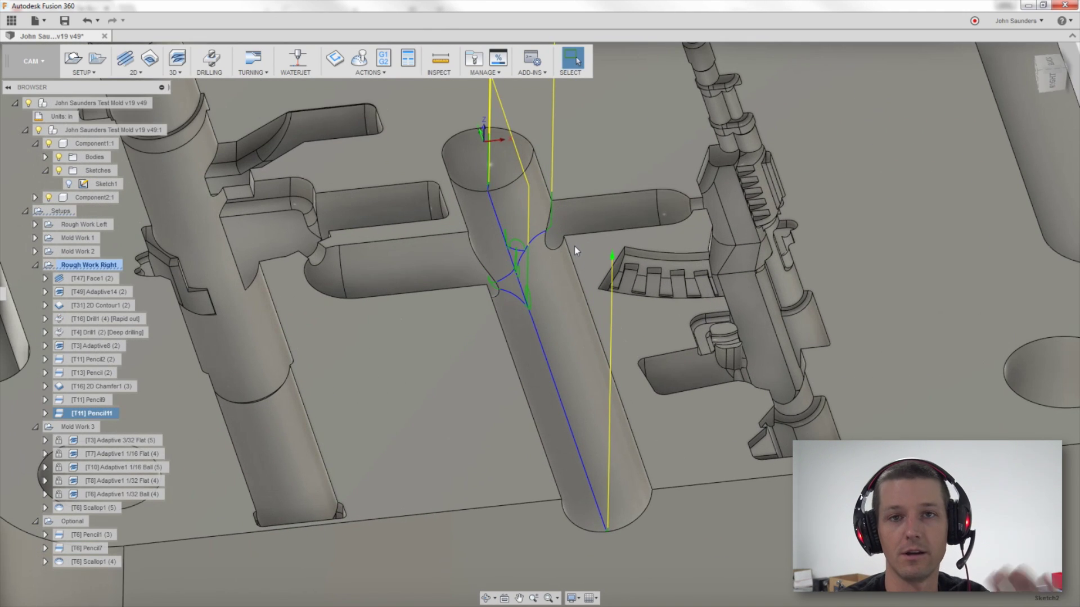
pyautogui.scroll(-5, 574, 245)
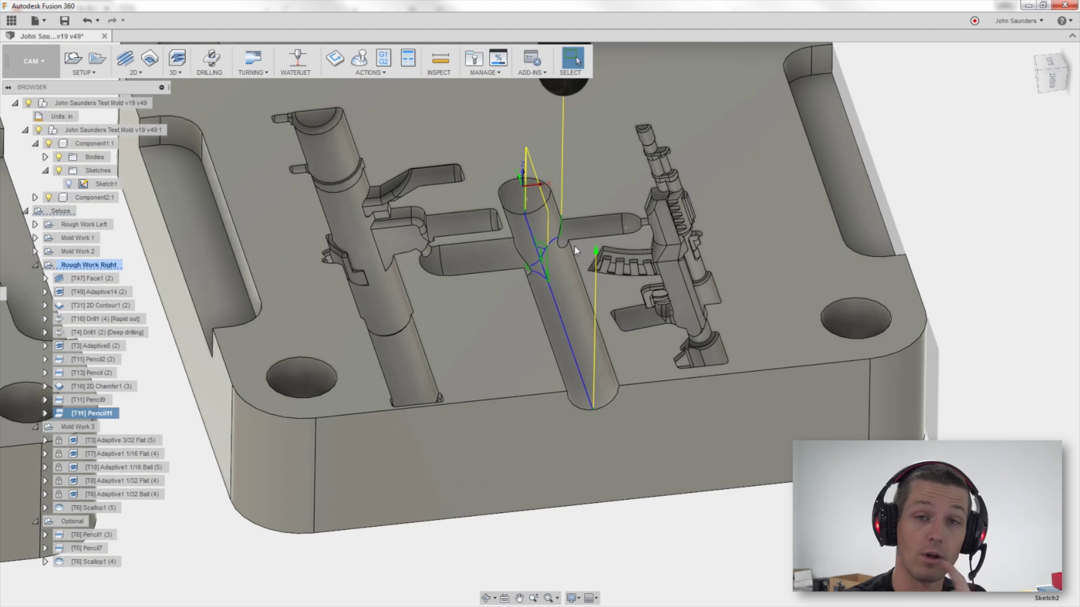
pyautogui.keyDown('shift'); pyautogui.moveTo(519, 259); pyautogui.dragTo(590, 192, button='middle'); pyautogui.keyUp('shift')
pyautogui.scroll(5, 571, 223)
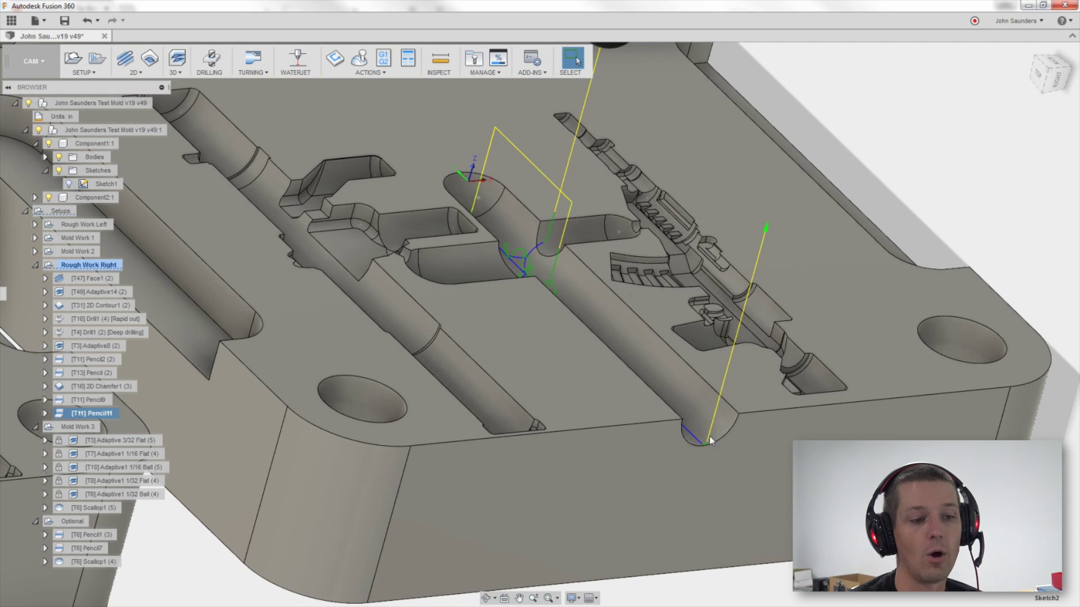
pyautogui.keyDown('shift'); pyautogui.moveTo(710, 436); pyautogui.dragTo(714, 450, button='middle'); pyautogui.keyUp('shift')
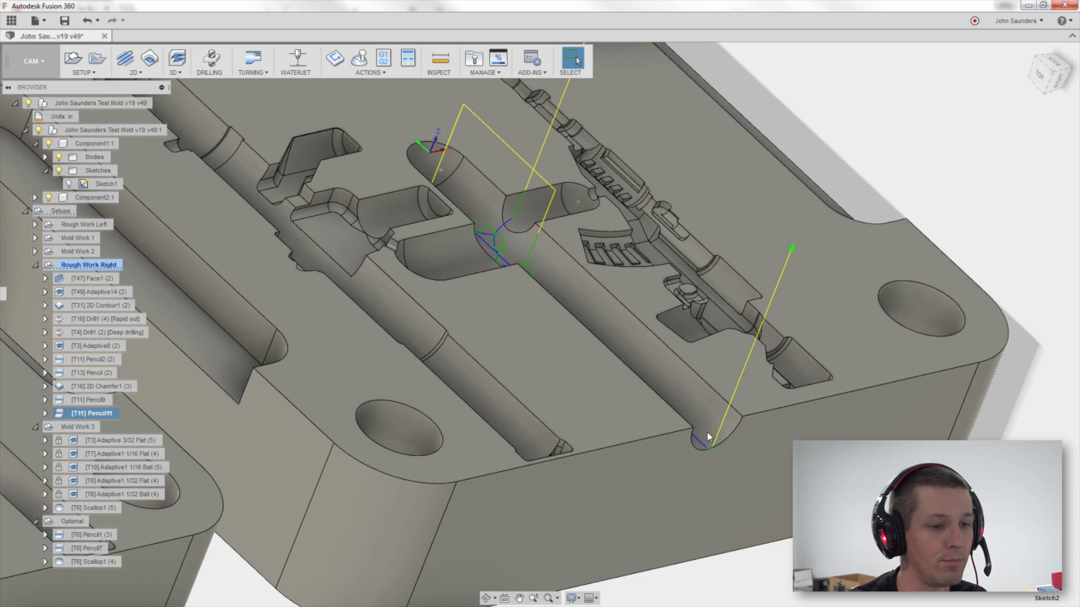
# Edit the Pencil toolpath to use the lowest point at the runner's open end as entry position
pyautogui.rightClick(95, 413)
pyautogui.click(117, 374)
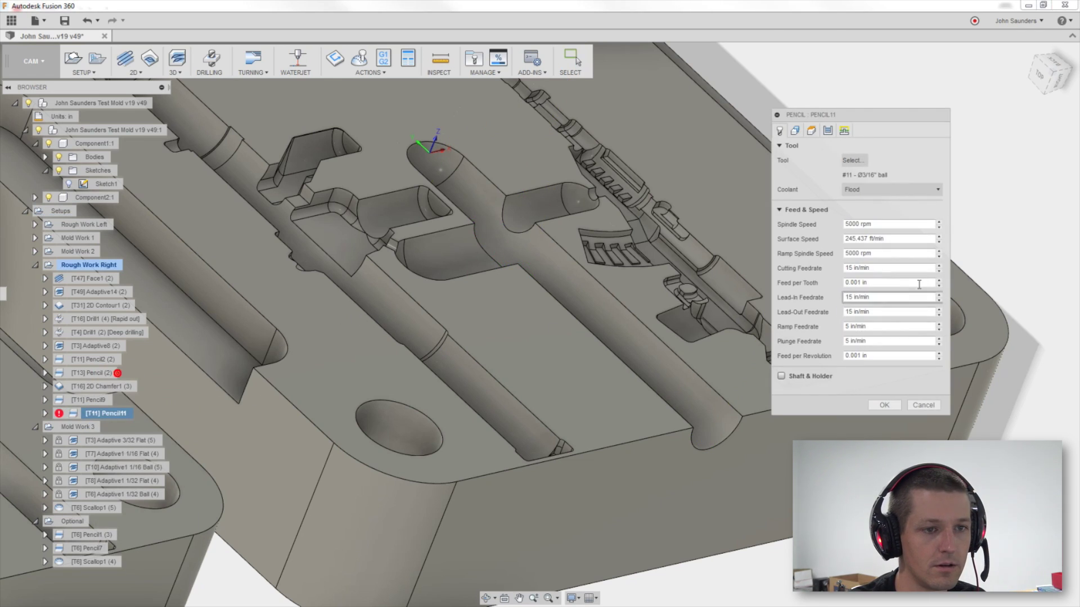
pyautogui.click(844, 131)
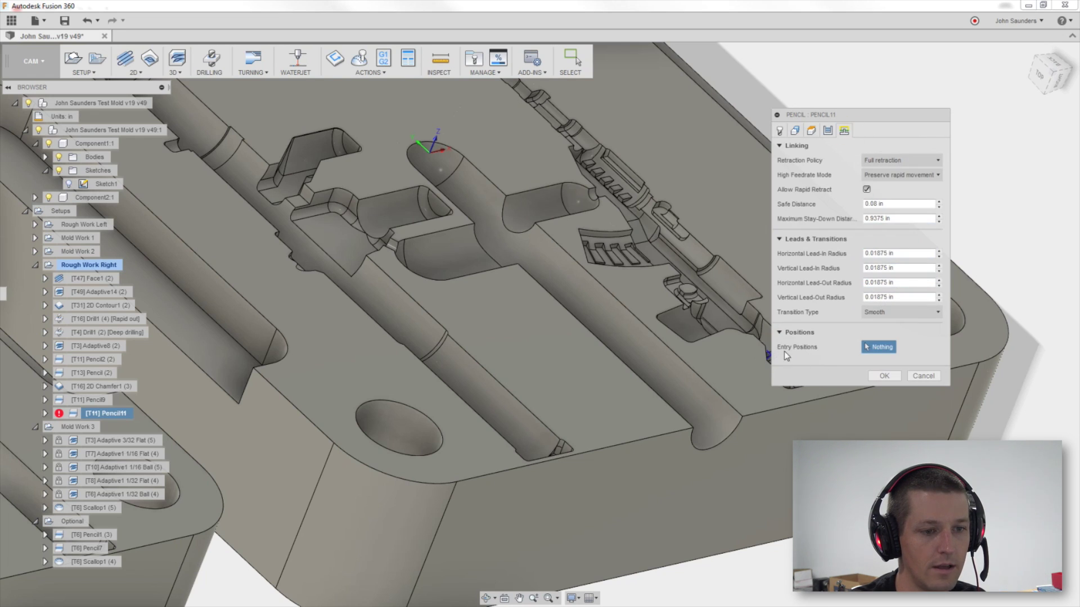
pyautogui.click(875, 352)
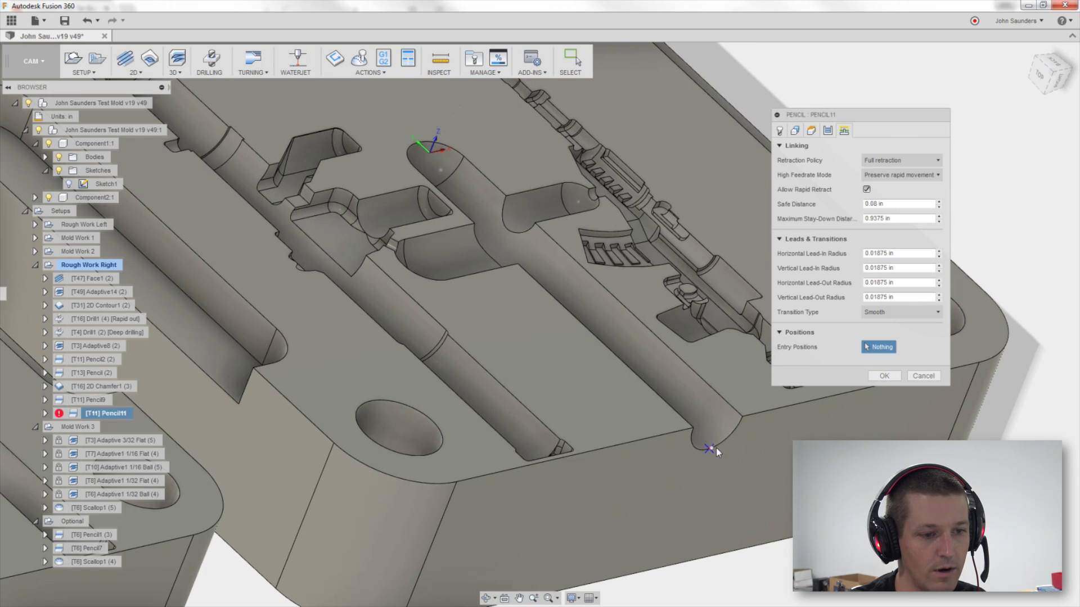
pyautogui.click(884, 376)
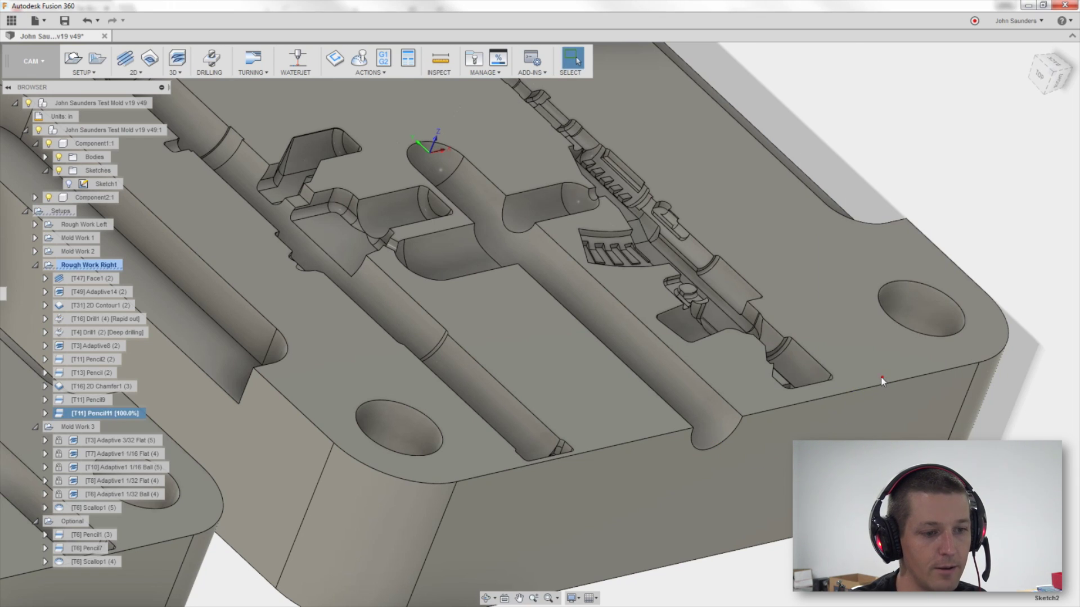
# Set the Pencil toolpath's vertical lead-in radius to 0.25 in and regenerate it
pyautogui.scroll(3, 830, 341)
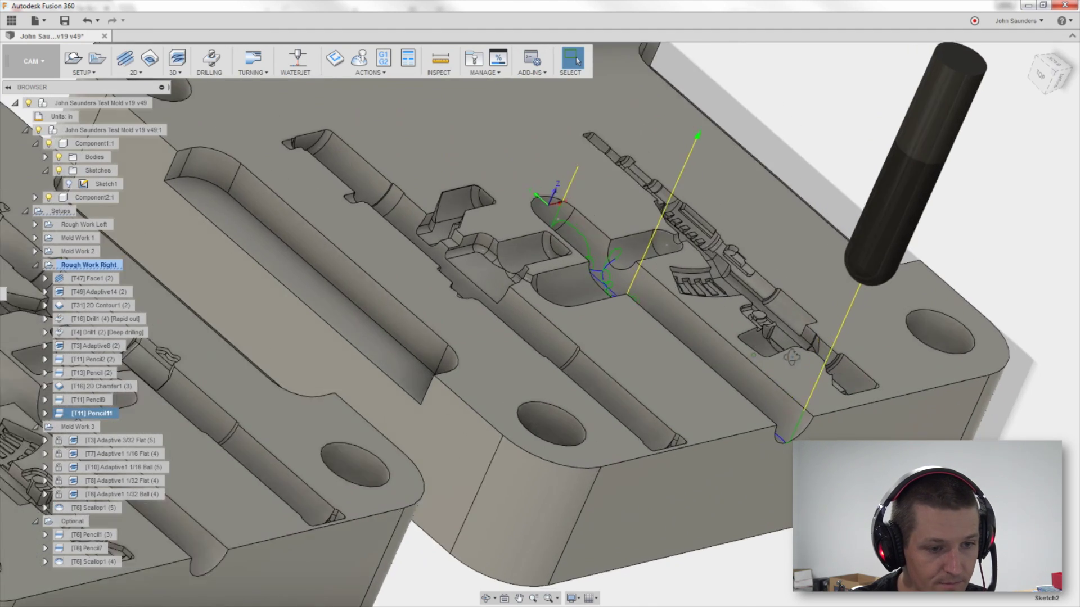
pyautogui.moveTo(830, 341)
pyautogui.keyDown('shift'); pyautogui.mouseDown(button='middle')
pyautogui.moveTo(763, 398)
pyautogui.moveTo(787, 287)
pyautogui.moveTo(801, 338)
pyautogui.mouseUp(button='middle'); pyautogui.keyUp('shift')
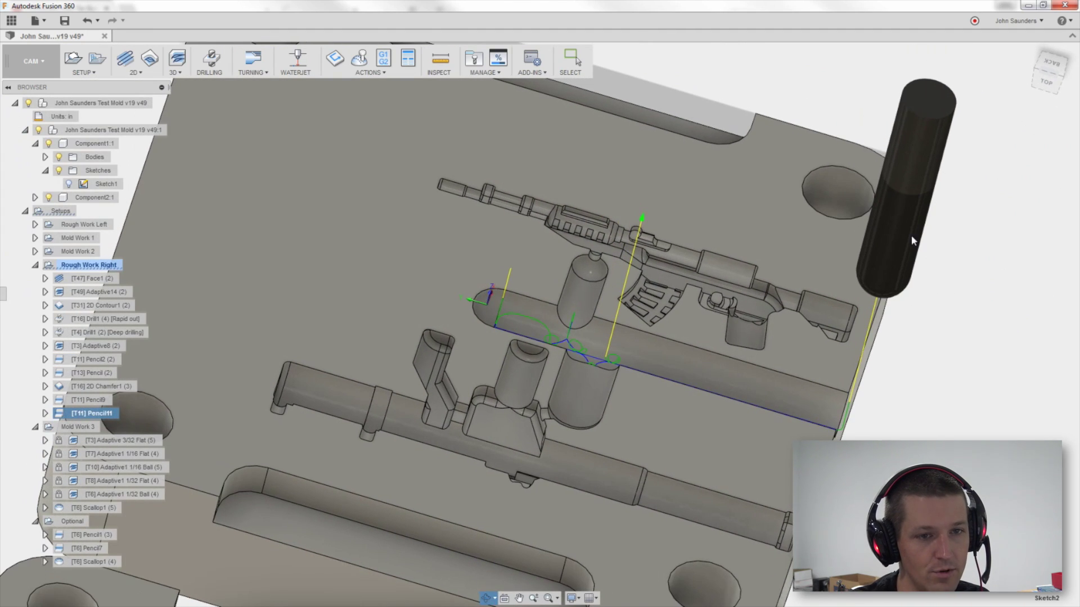
pyautogui.click(1051, 66)
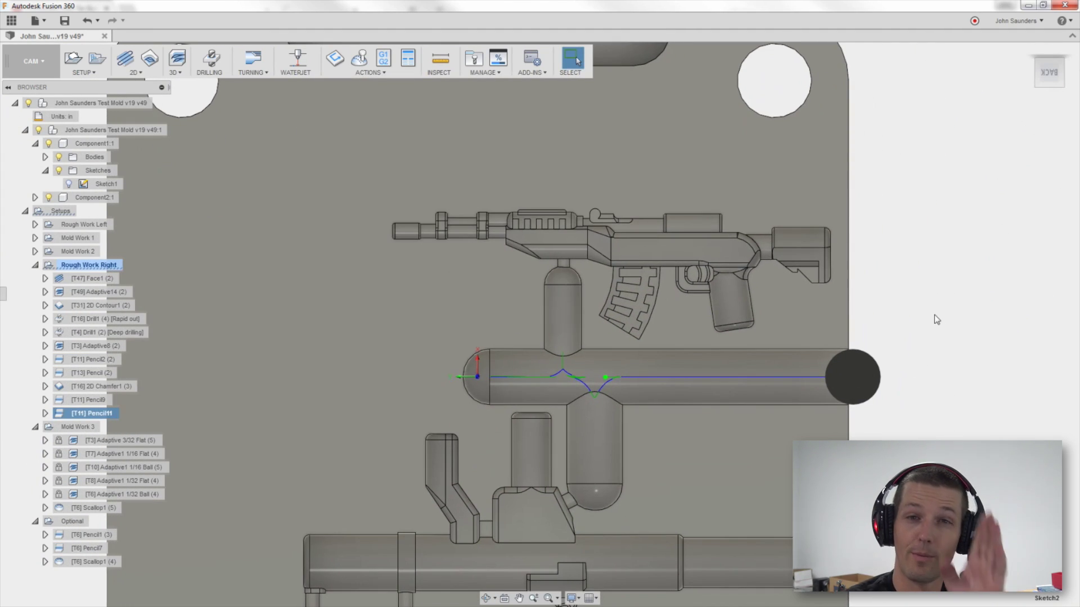
pyautogui.keyDown('shift'); pyautogui.moveTo(876, 354); pyautogui.dragTo(870, 330, button='middle'); pyautogui.keyUp('shift')
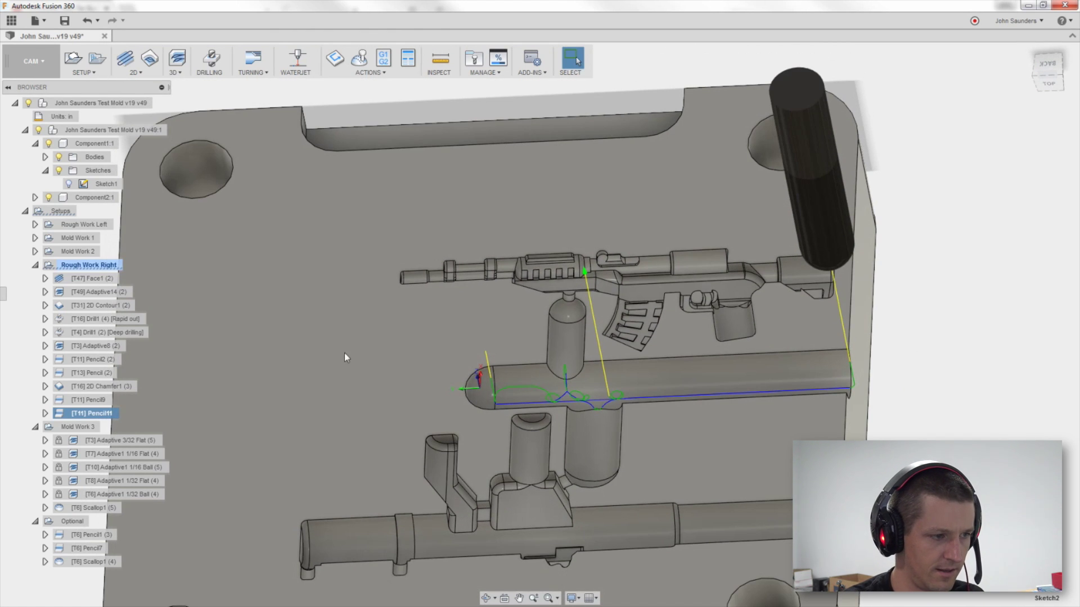
pyautogui.rightClick(146, 408)
pyautogui.click(130, 369)
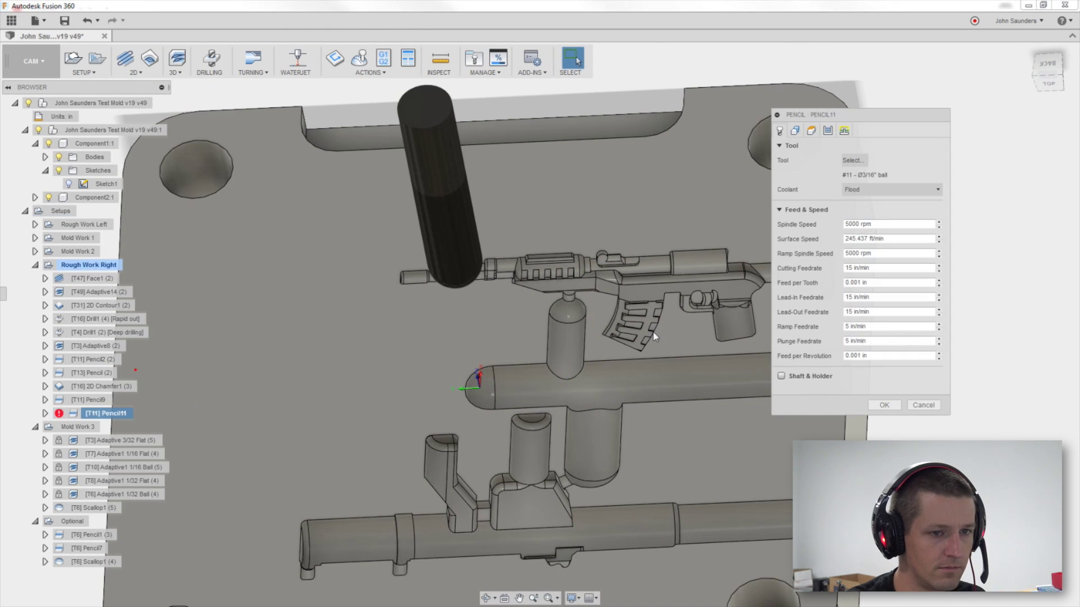
pyautogui.click(845, 130)
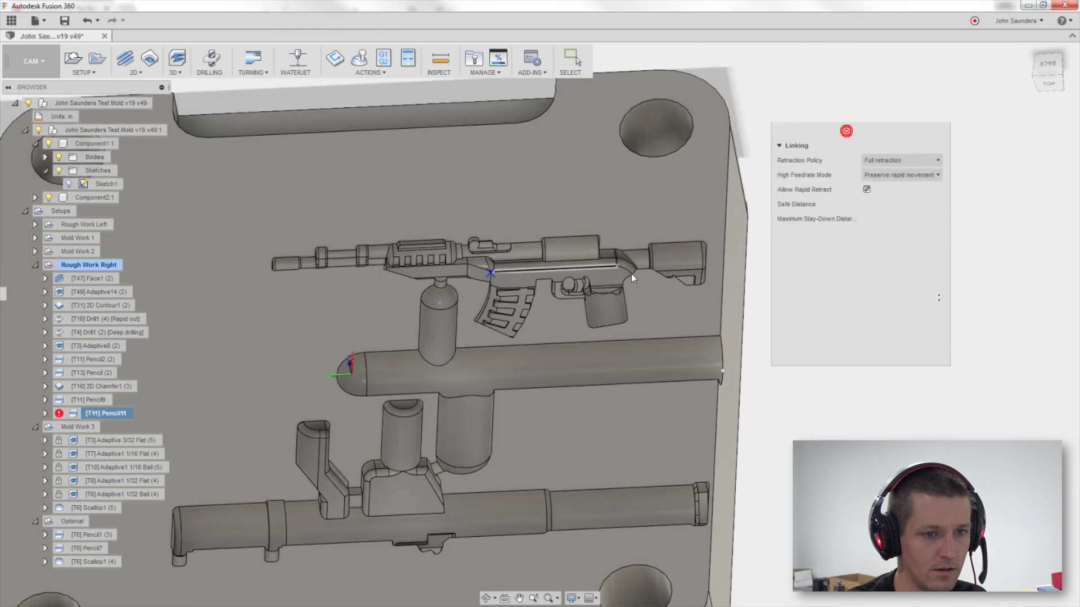
pyautogui.keyDown('shift'); pyautogui.moveTo(731, 281); pyautogui.dragTo(631, 273, button='middle'); pyautogui.keyUp('shift')
pyautogui.click(899, 268)
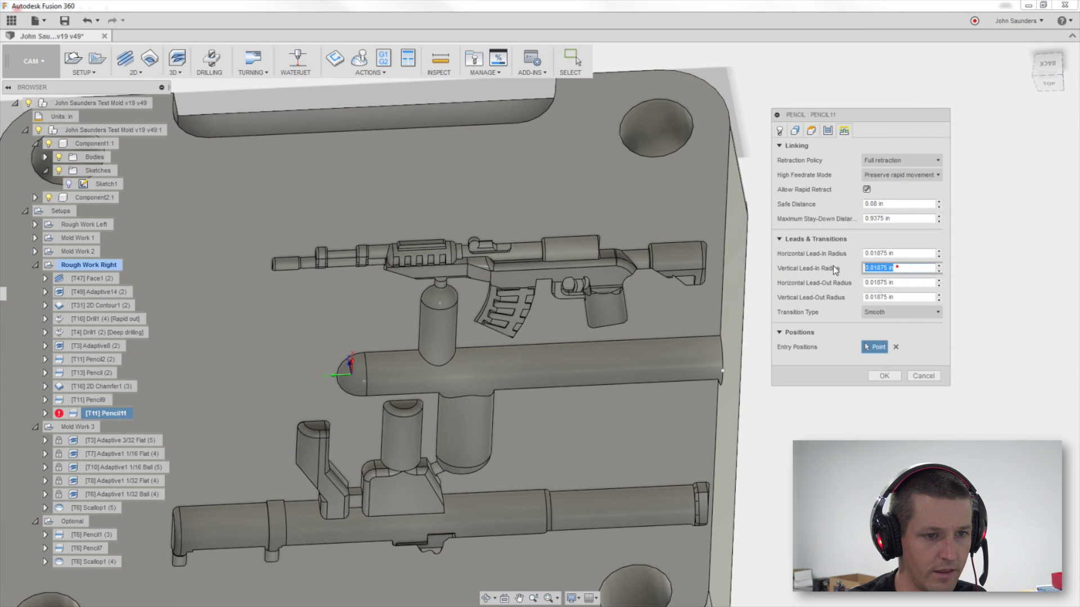
pyautogui.press('BackSpace')
pyautogui.write('.25')
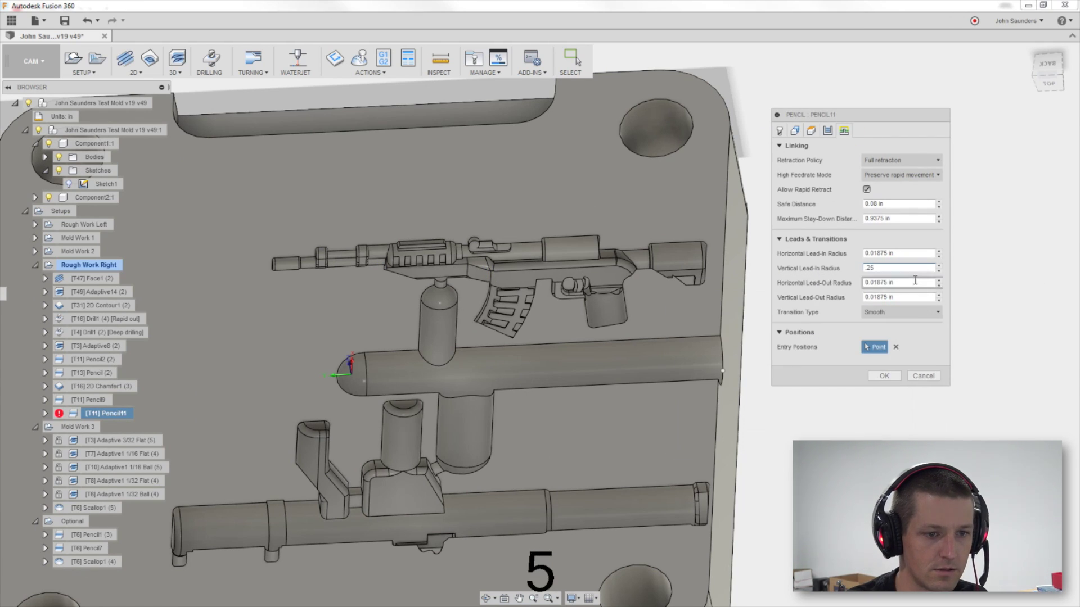
pyautogui.click(892, 376)
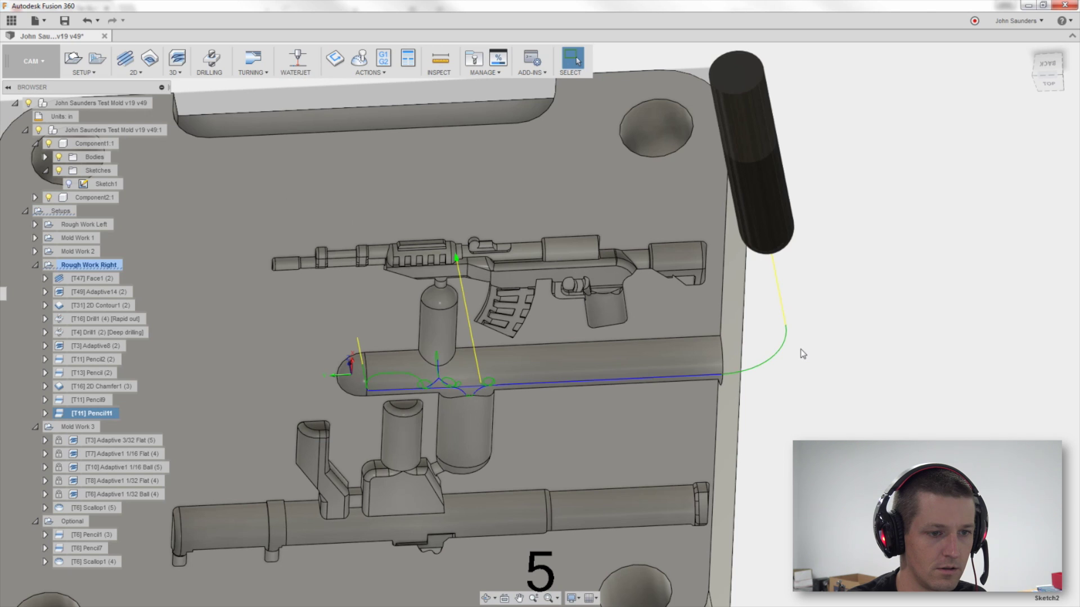
# Show Sketch1 of Component1, with its boundary outline around the rifle cavity in the other mold half
pyautogui.scroll(-1, 790, 352)
pyautogui.keyDown('shift'); pyautogui.moveTo(790, 352); pyautogui.dragTo(802, 342, button='middle'); pyautogui.keyUp('shift')
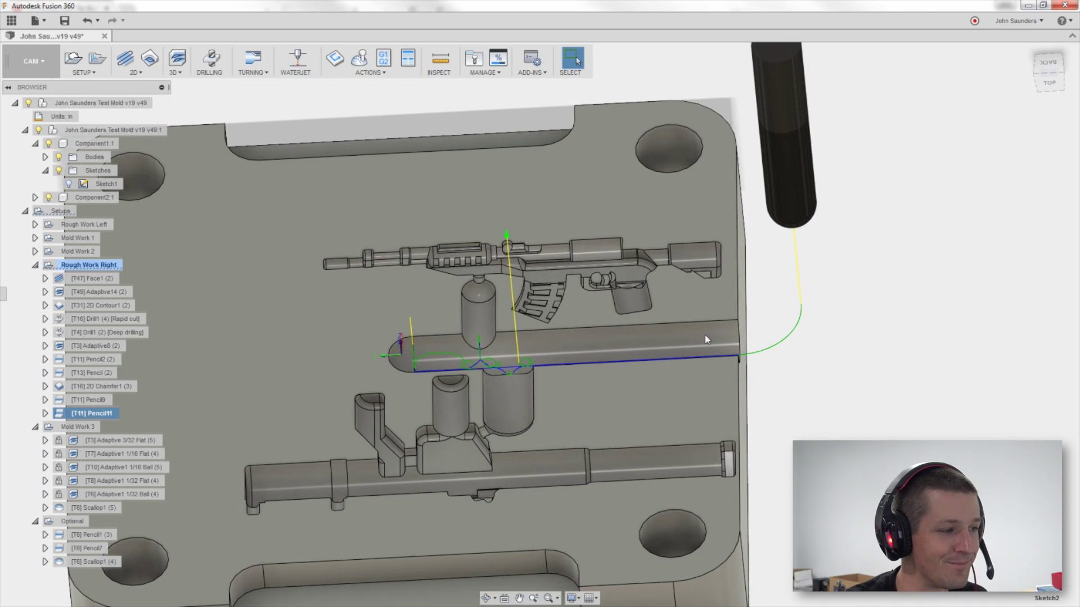
pyautogui.keyDown('shift'); pyautogui.moveTo(603, 323); pyautogui.dragTo(524, 333, button='middle'); pyautogui.keyUp('shift')
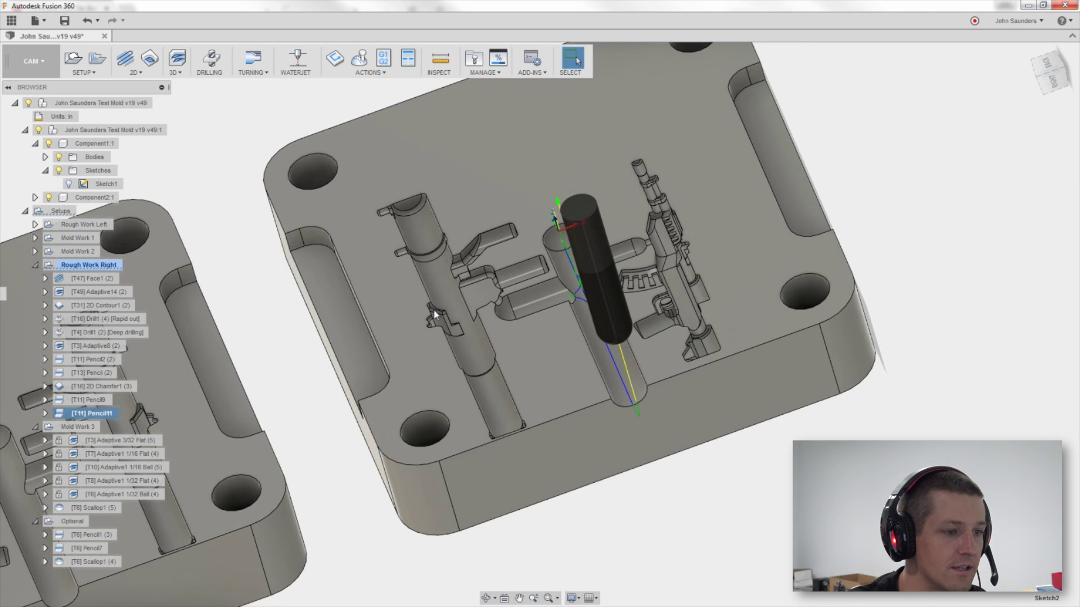
pyautogui.scroll(-3, 434, 315)
pyautogui.moveTo(434, 315); pyautogui.dragTo(621, 282, button='middle')
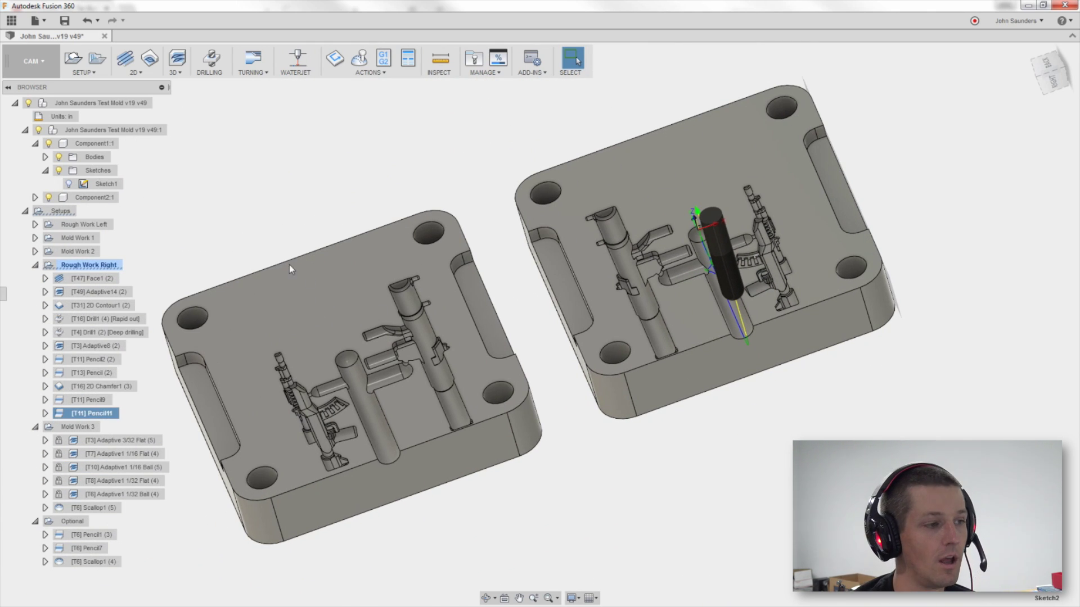
pyautogui.click(69, 184)
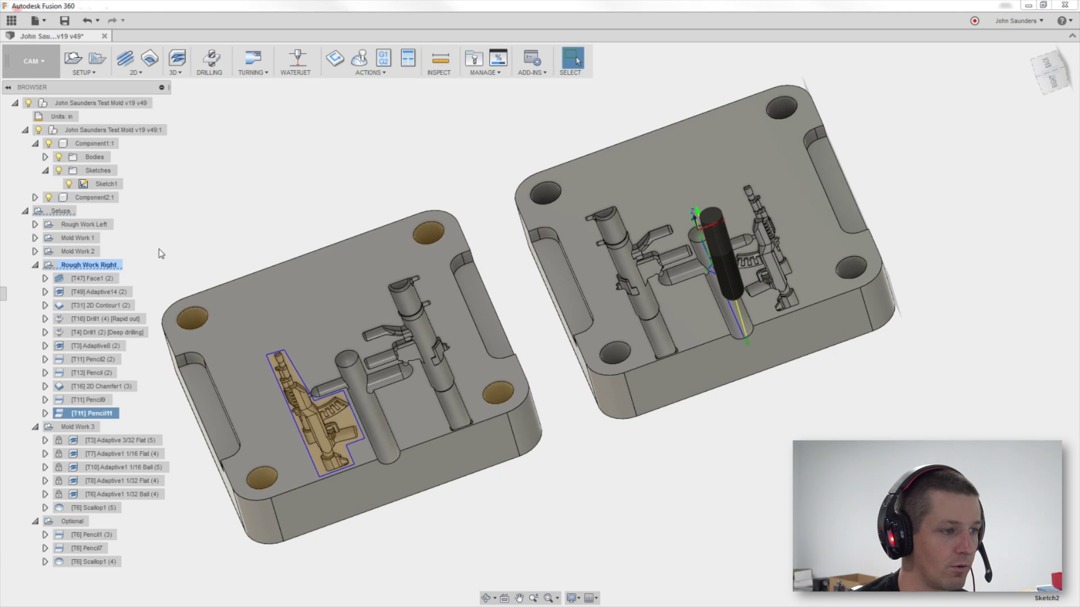
pyautogui.scroll(3, 314, 414)
pyautogui.moveTo(313, 415)
pyautogui.keyDown('shift'); pyautogui.mouseDown(button='middle')
pyautogui.moveTo(355, 292)
pyautogui.moveTo(304, 379)
pyautogui.moveTo(386, 230)
pyautogui.moveTo(362, 345)
pyautogui.mouseUp(button='middle'); pyautogui.keyUp('shift')
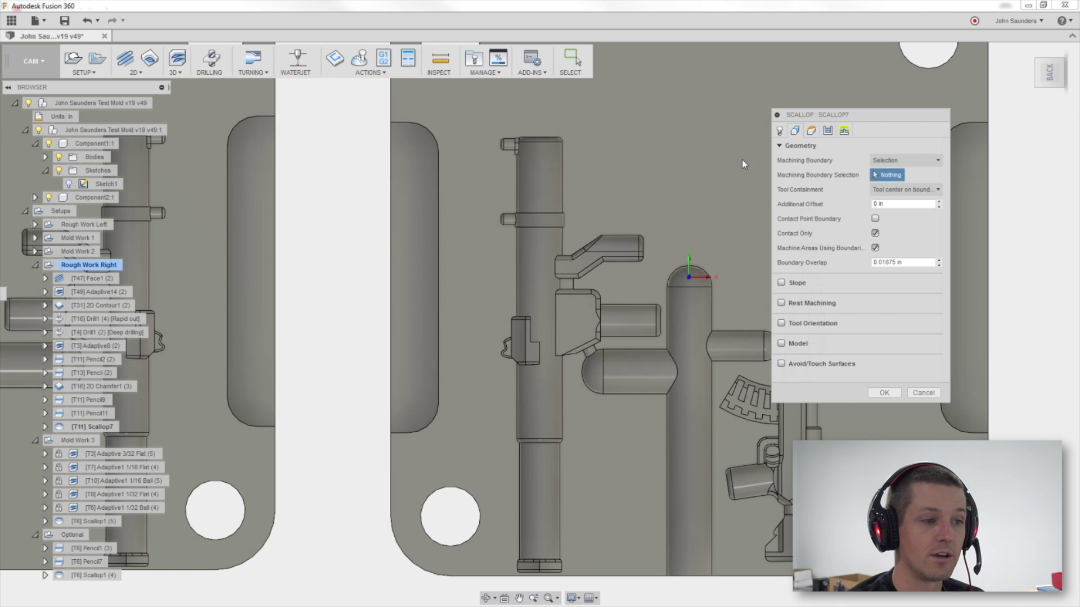
# Start a Scallop toolpath and try the sketched outline around the rifle cavity as its machining boundary
pyautogui.scroll(-3, 460, 201)
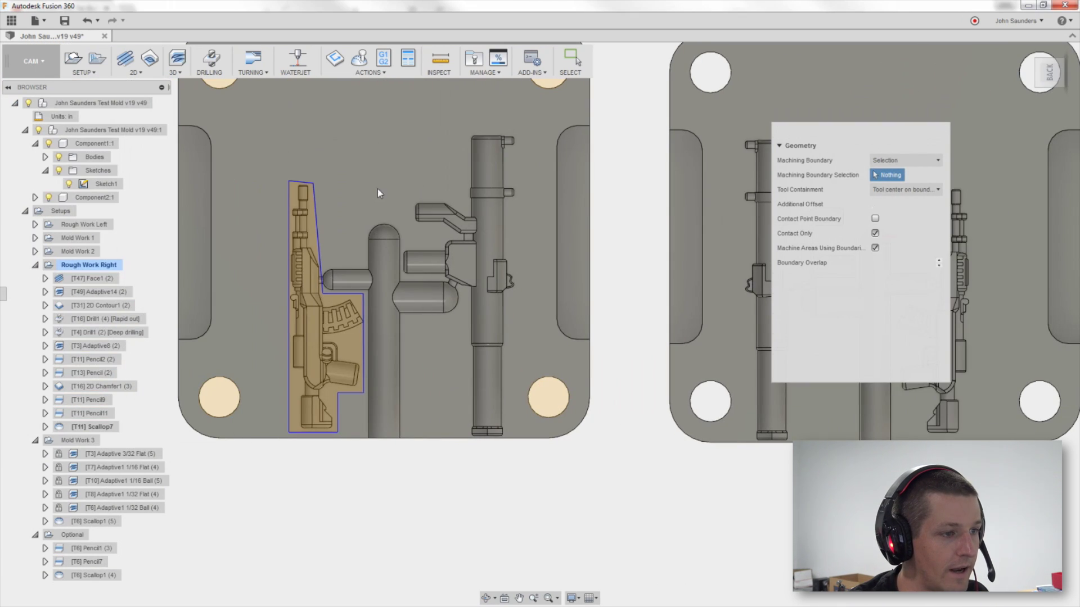
pyautogui.click(318, 217)
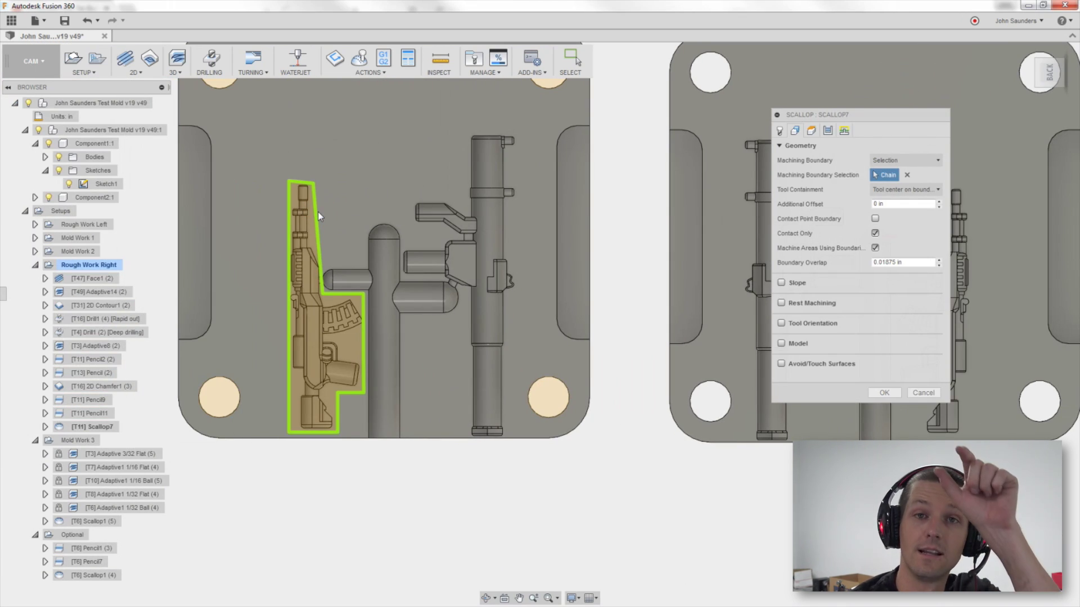
pyautogui.click(906, 176)
# Try to chain the rifle cavity's own edges in the other mold half as the Scallop's machining boundary
pyautogui.scroll(3, 709, 333)
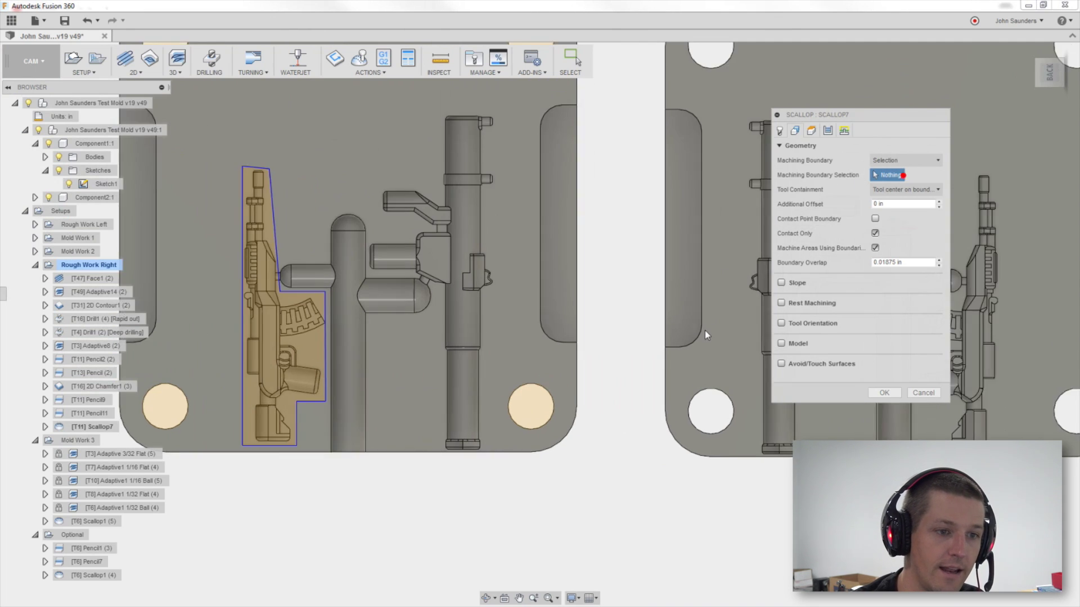
pyautogui.moveTo(706, 335); pyautogui.dragTo(533, 287, button='middle')
pyautogui.scroll(3, 498, 313)
pyautogui.moveTo(769, 332); pyautogui.dragTo(564, 290, button='middle')
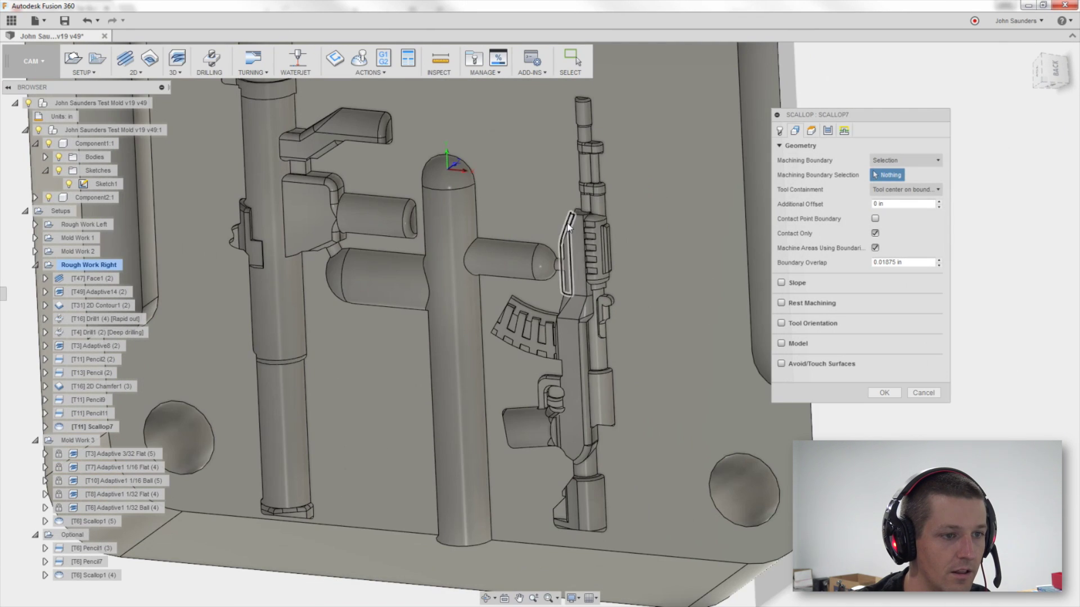
pyautogui.click(599, 171)
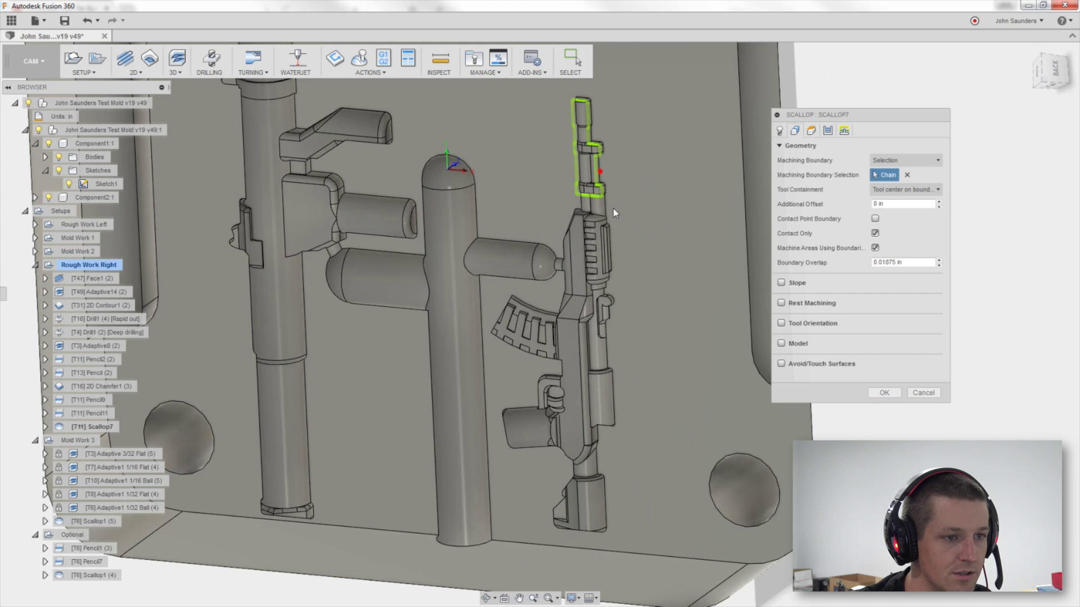
pyautogui.click(606, 204)
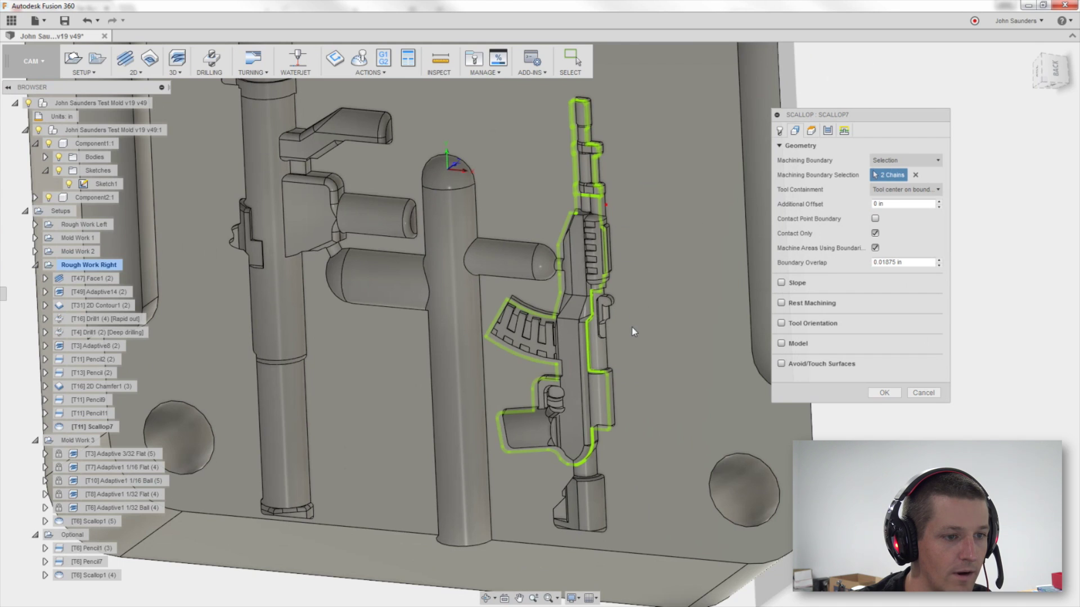
pyautogui.click(610, 306)
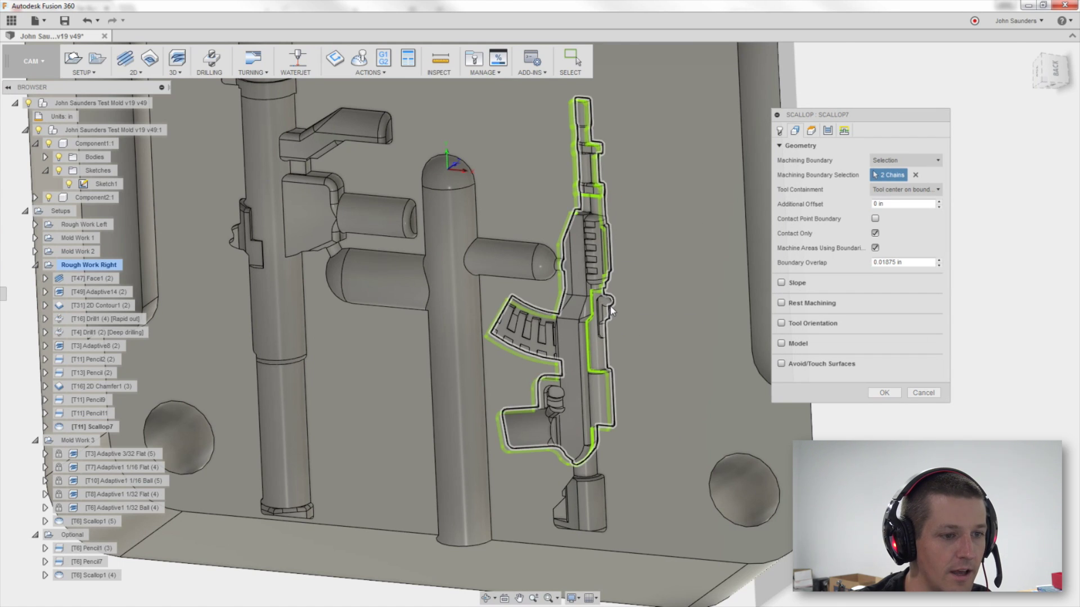
pyautogui.click(915, 175)
# Chain the rifle cavity's full outer edge, including the stock, as machining boundary and generate the Scallop toolpath
pyautogui.click(1055, 69)
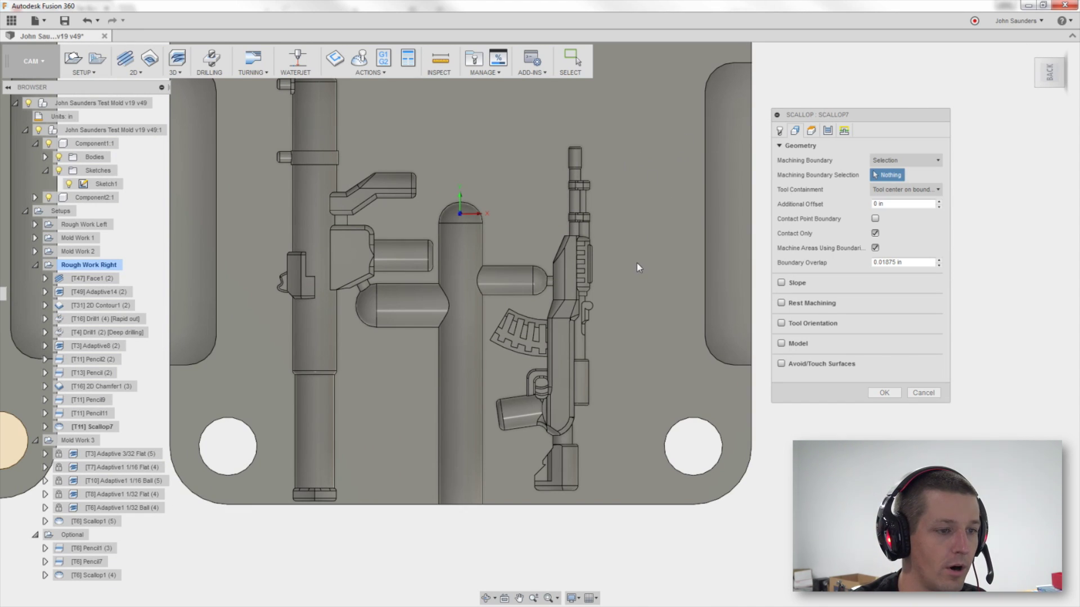
pyautogui.click(536, 319)
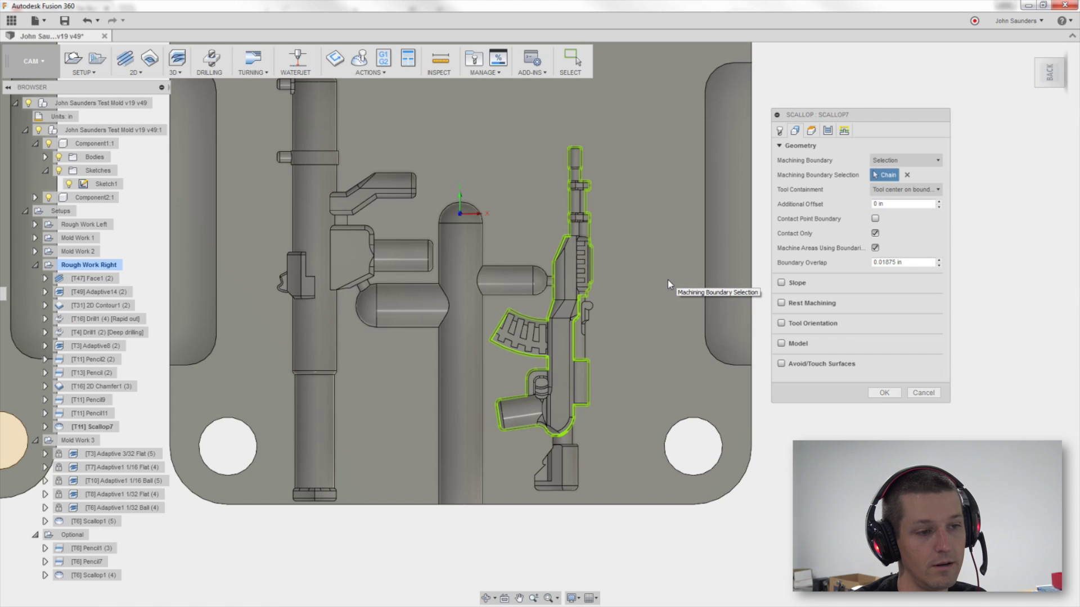
pyautogui.scroll(1, 629, 278)
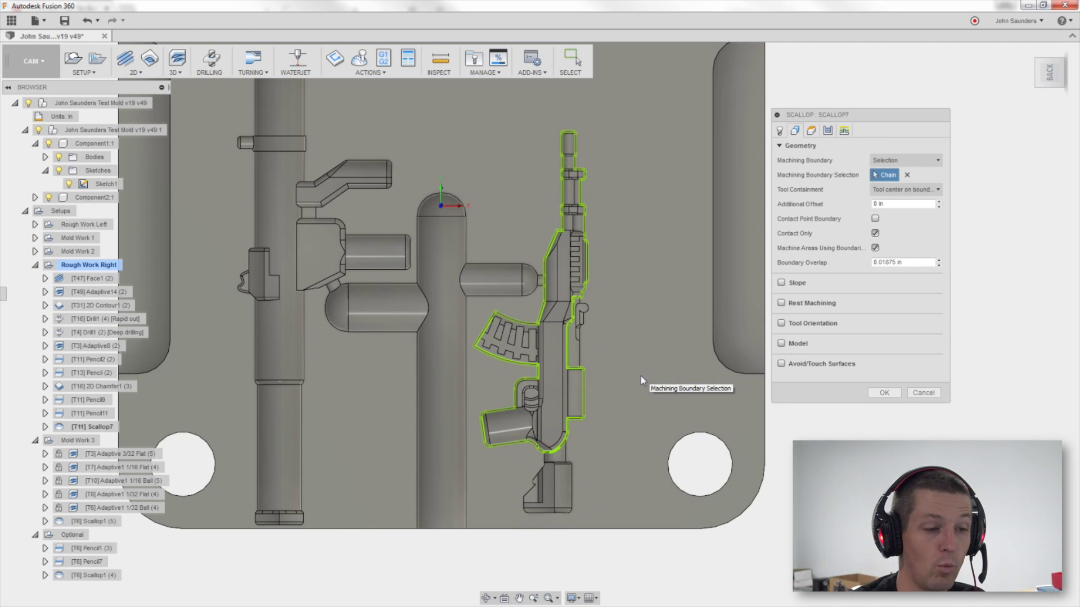
pyautogui.click(585, 388)
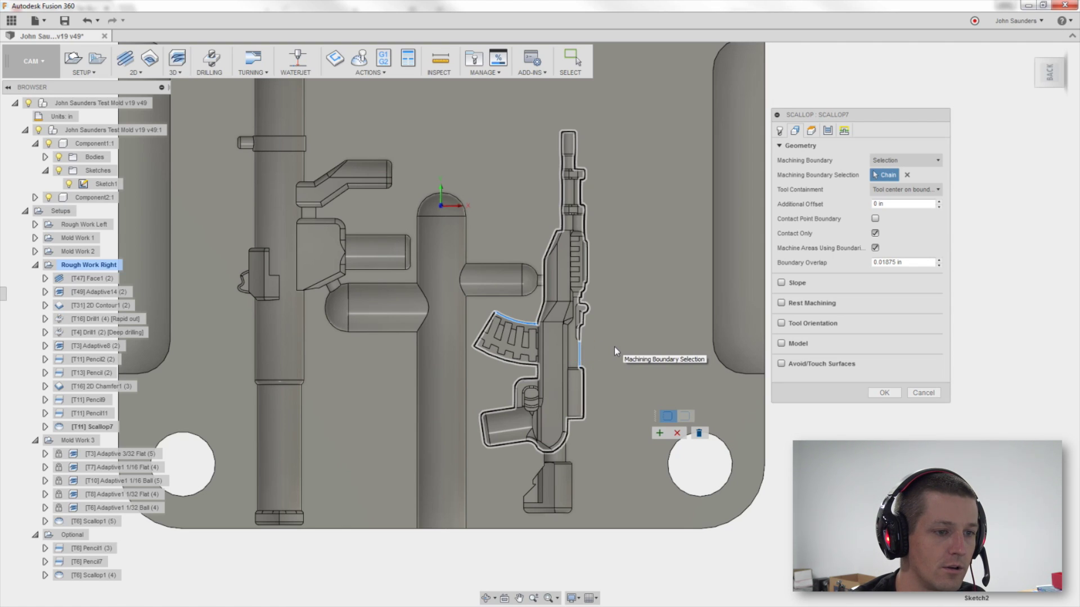
pyautogui.click(572, 474)
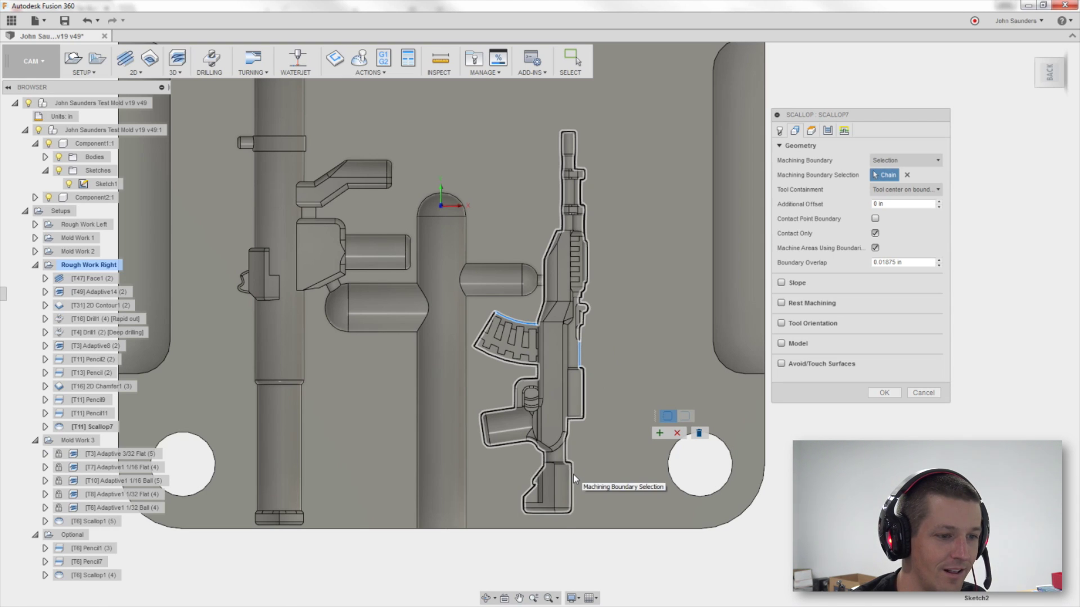
pyautogui.click(661, 432)
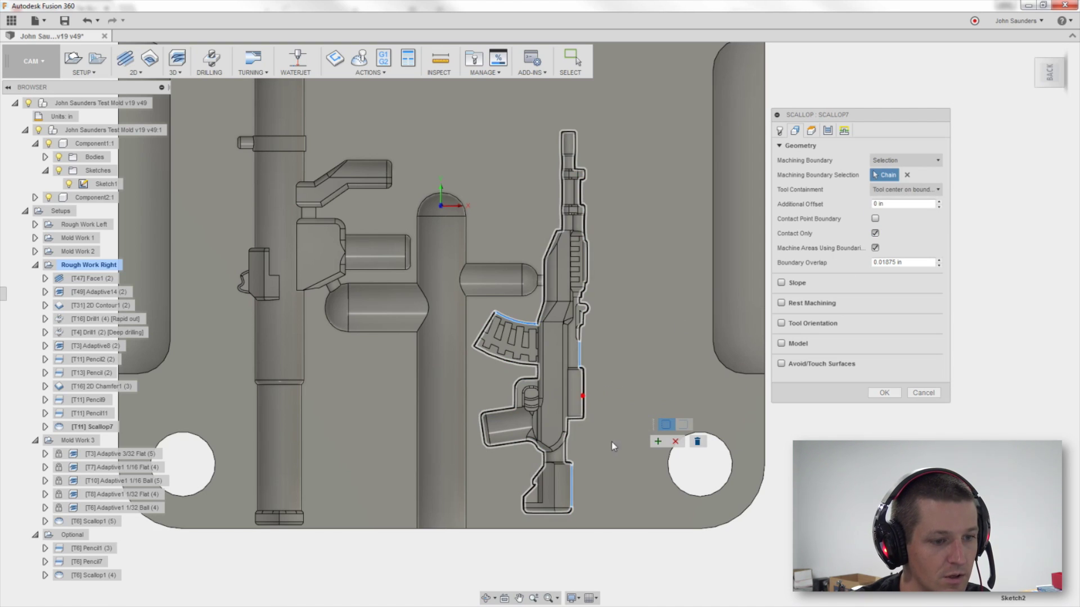
pyautogui.click(660, 439)
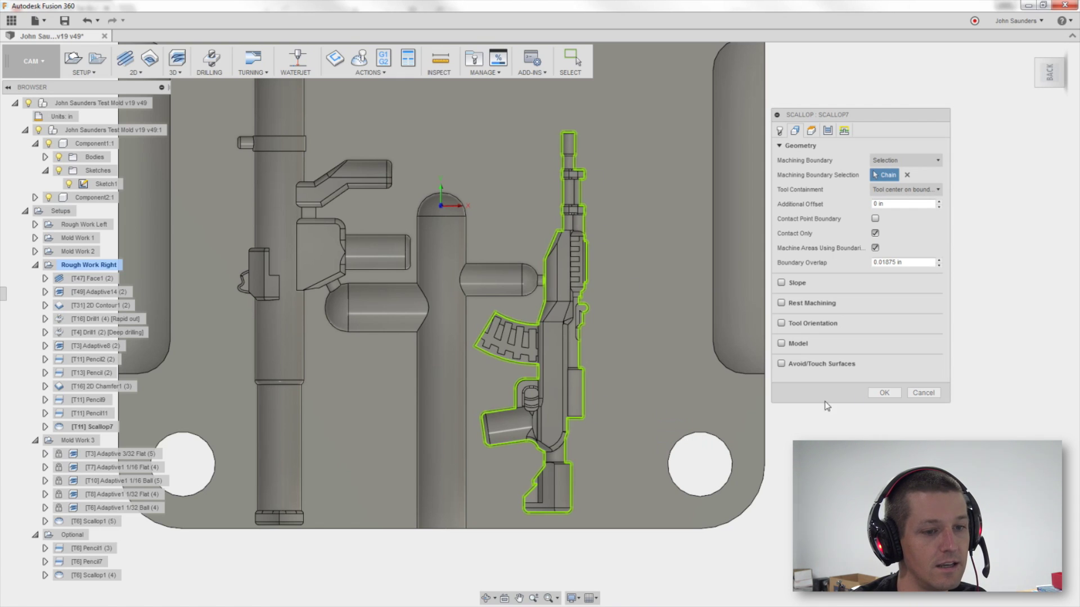
pyautogui.click(884, 392)
# Inspect the generated Scallop toolpath around the rifle cavity, checking how the passes follow its boundary
pyautogui.keyDown('shift'); pyautogui.moveTo(833, 339); pyautogui.dragTo(799, 313, button='middle'); pyautogui.keyUp('shift')
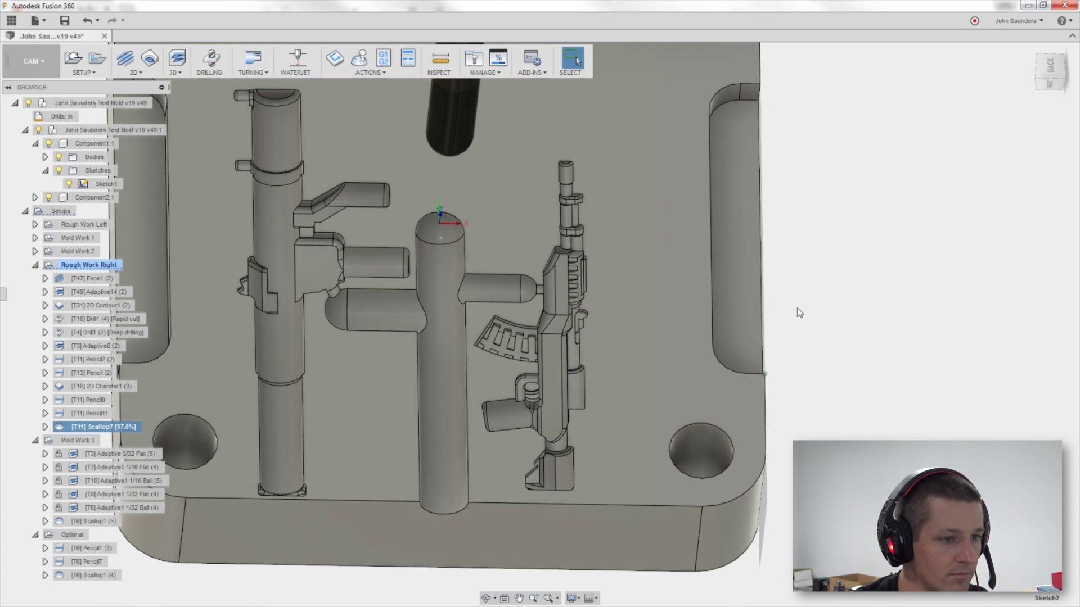
pyautogui.scroll(-2, 732, 306)
pyautogui.scroll(2, 534, 341)
pyautogui.moveTo(484, 341); pyautogui.dragTo(619, 340, button='middle')
pyautogui.moveTo(557, 318); pyautogui.dragTo(559, 279, button='middle')
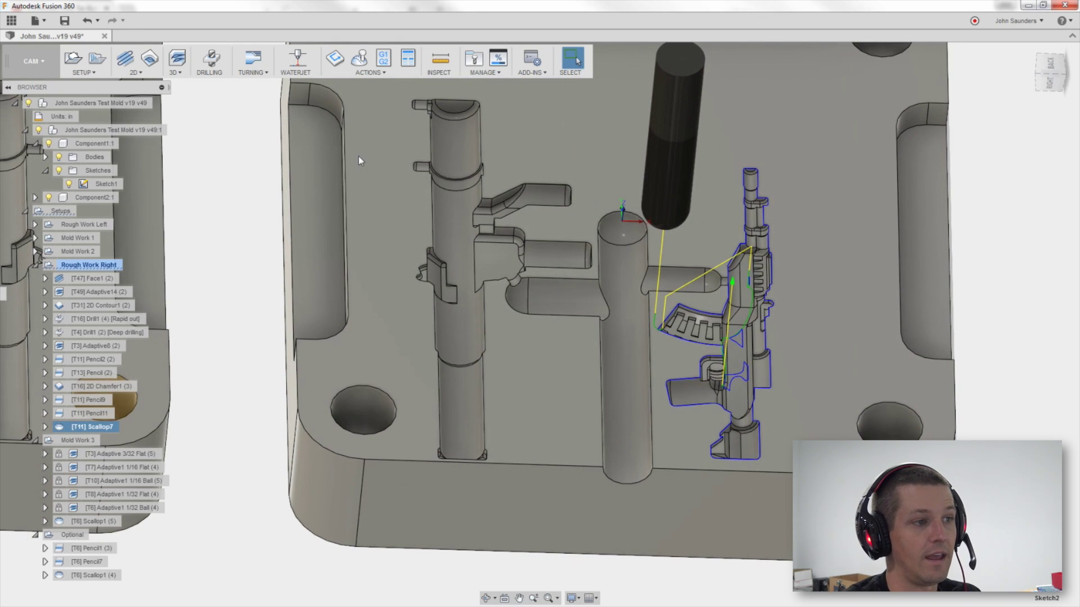
pyautogui.click(178, 72)
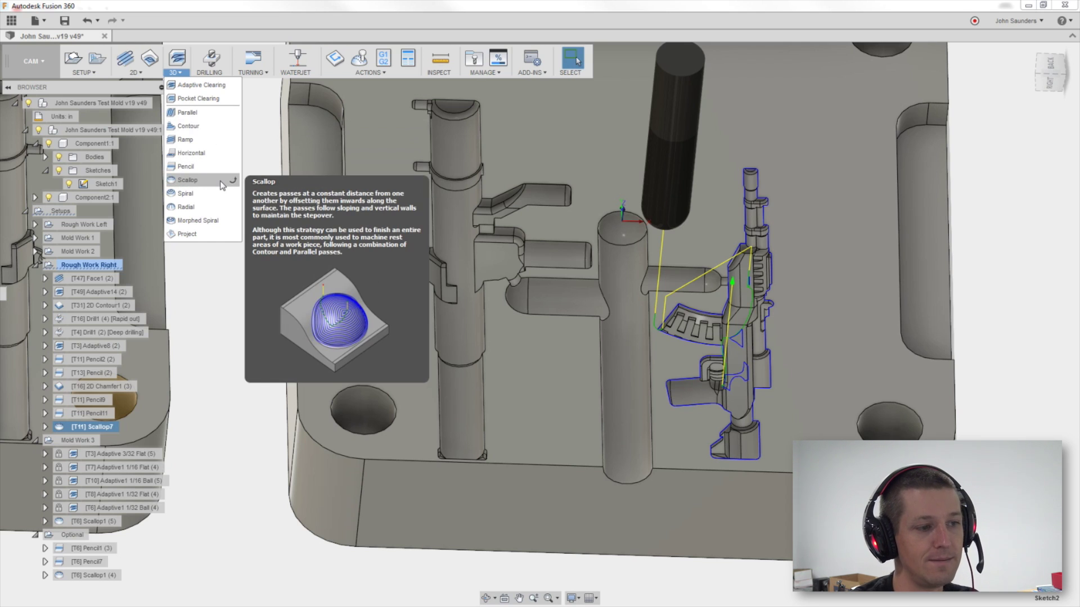
pyautogui.moveTo(464, 214); pyautogui.dragTo(429, 219, button='middle')
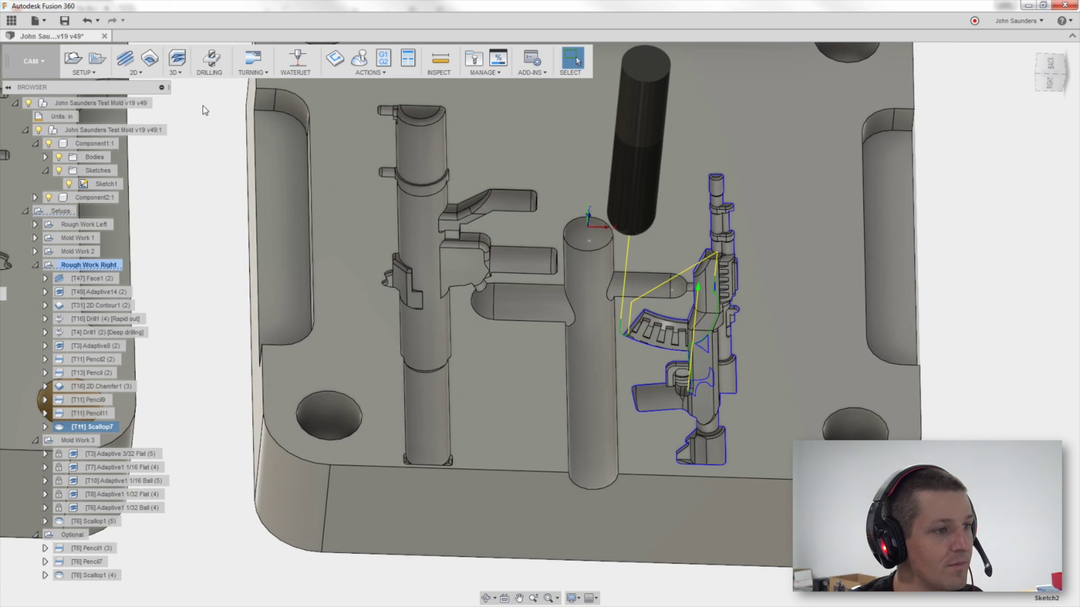
# Start a new Pencil toolpath with tool #6, the 1/32" ball end mill
pyautogui.click(181, 73)
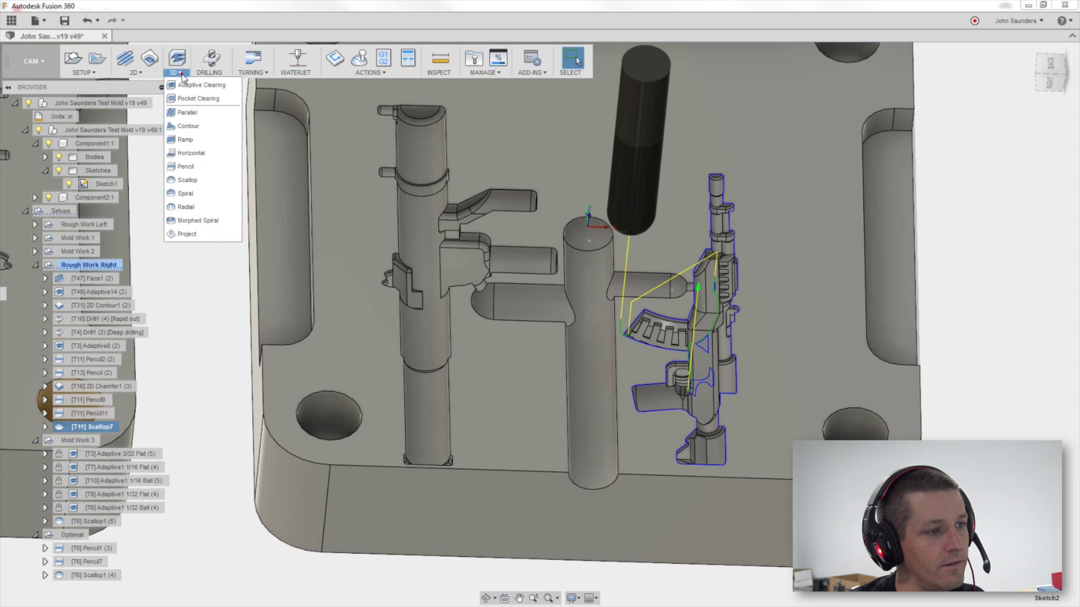
pyautogui.click(185, 167)
pyautogui.click(855, 161)
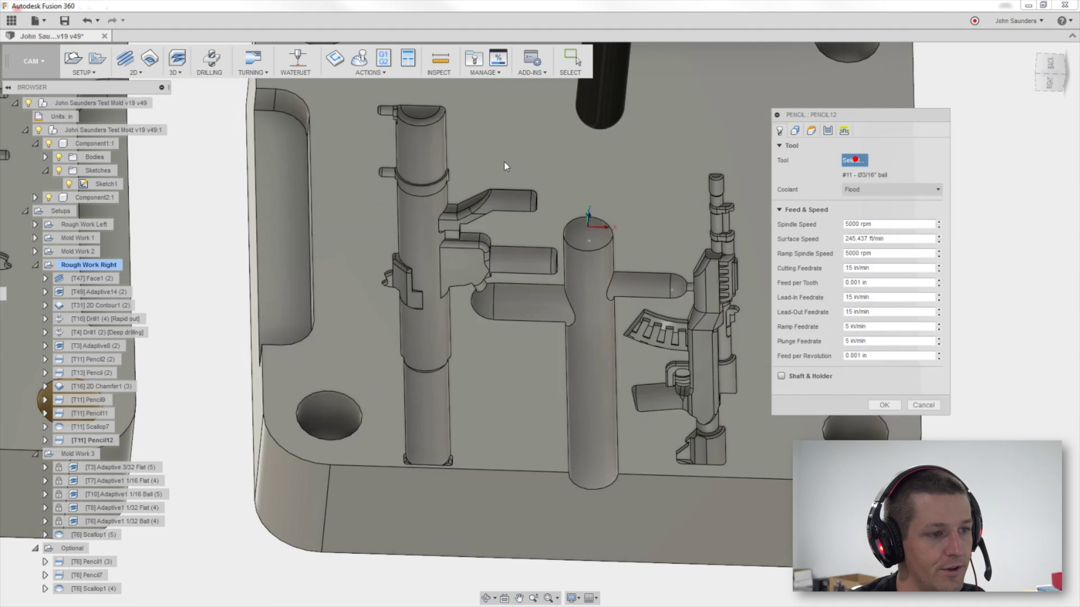
pyautogui.click(242, 182)
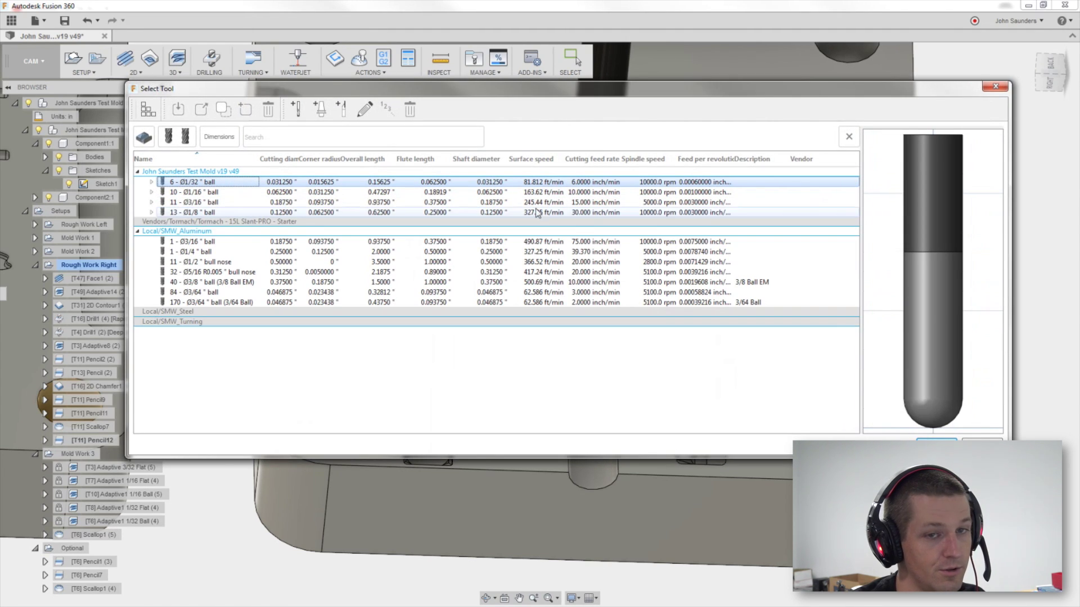
pyautogui.click(936, 444)
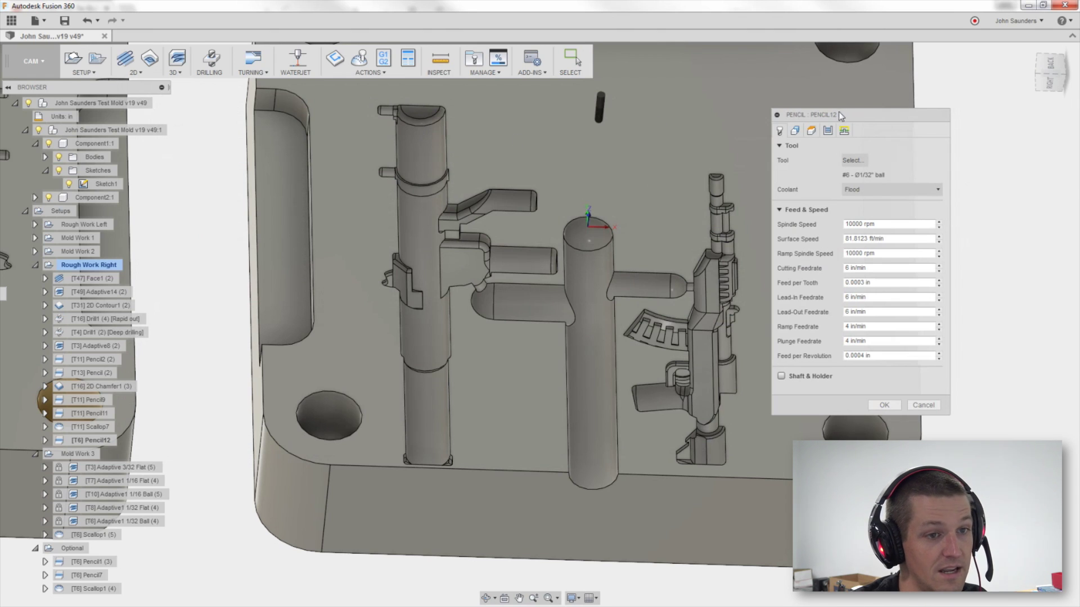
# Chain the rocket launcher cavity's complete outer edge as the Pencil toolpath's machining boundary and generate it
pyautogui.click(795, 130)
pyautogui.click(1050, 63)
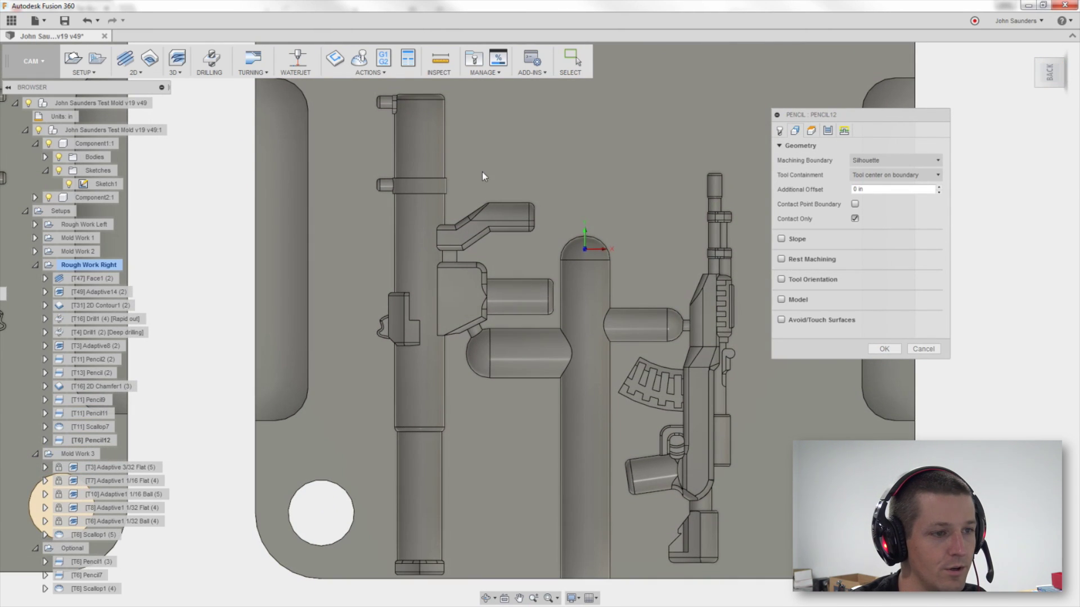
pyautogui.click(452, 191)
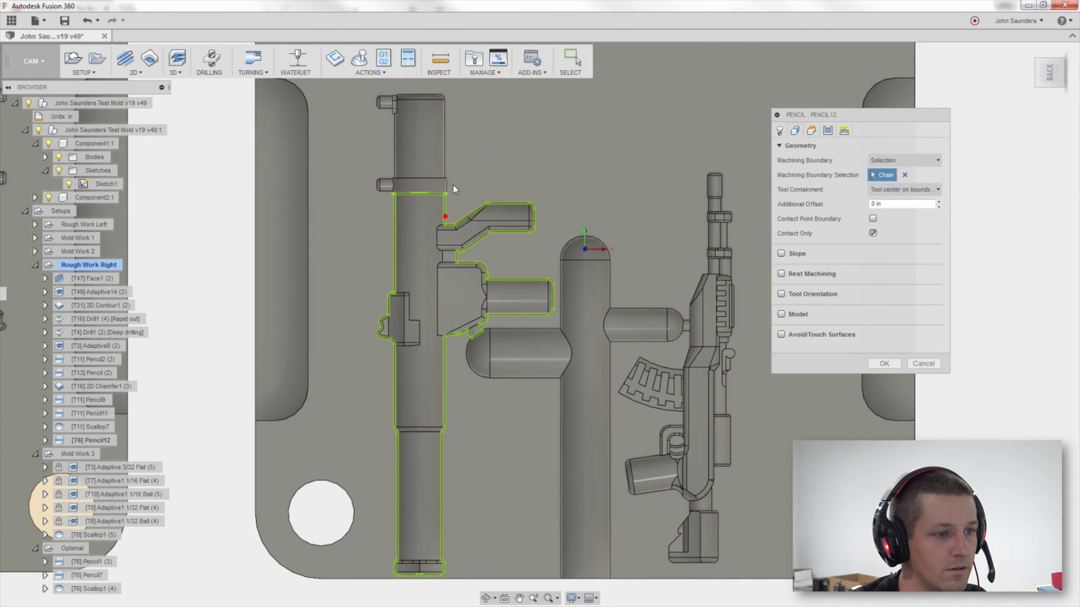
pyautogui.click(430, 194)
pyautogui.click(446, 164)
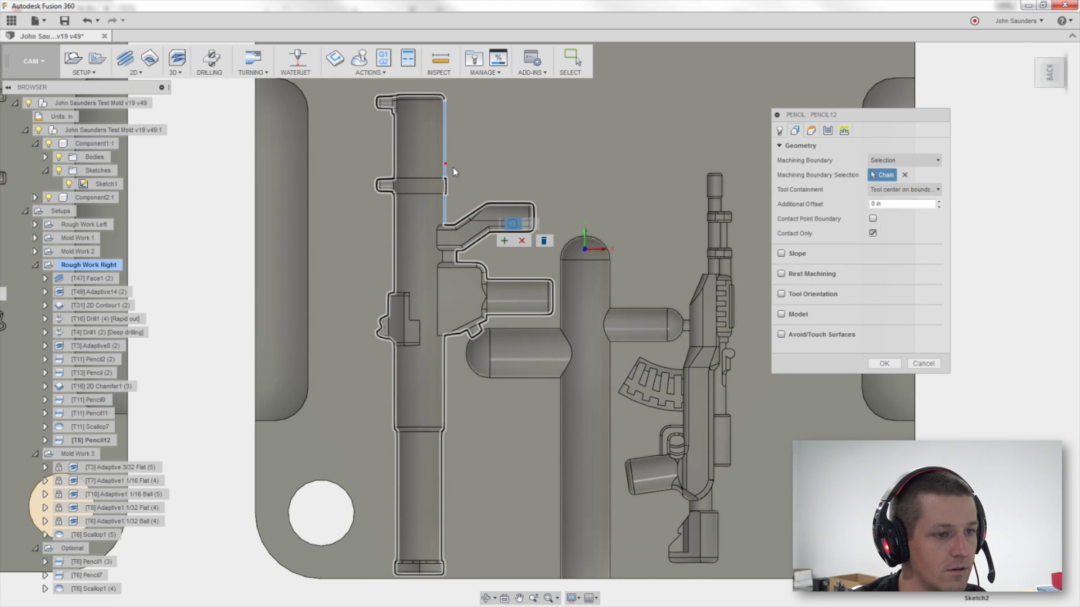
pyautogui.click(502, 244)
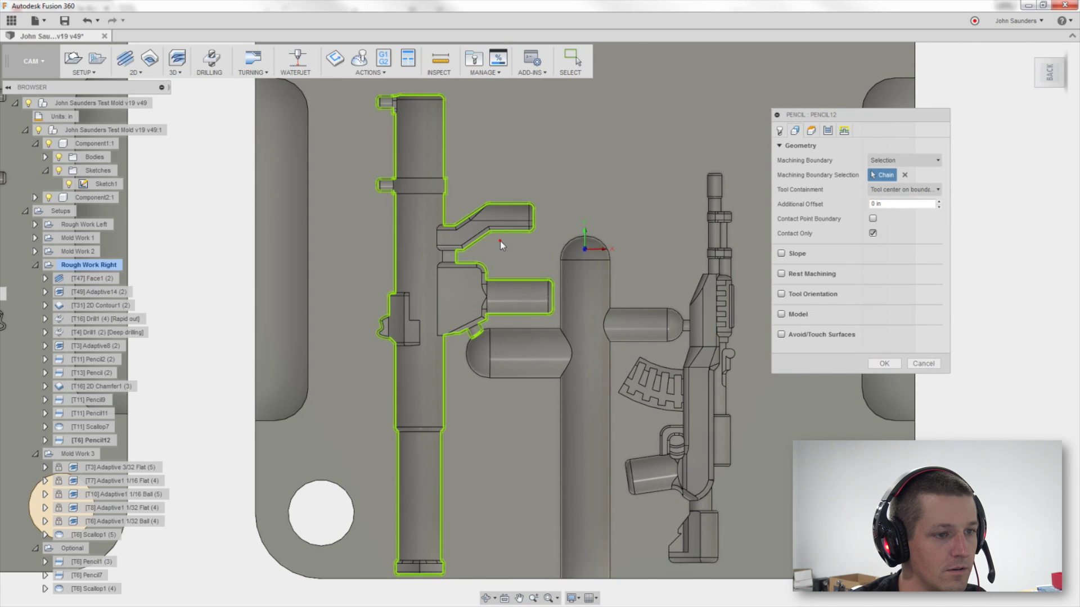
pyautogui.click(881, 364)
# Inspect the Pencil toolpath in the rocket launcher cavity, checking the passes along the small inner corners
pyautogui.keyDown('shift'); pyautogui.moveTo(451, 299); pyautogui.dragTo(433, 212, button='middle'); pyautogui.keyUp('shift')
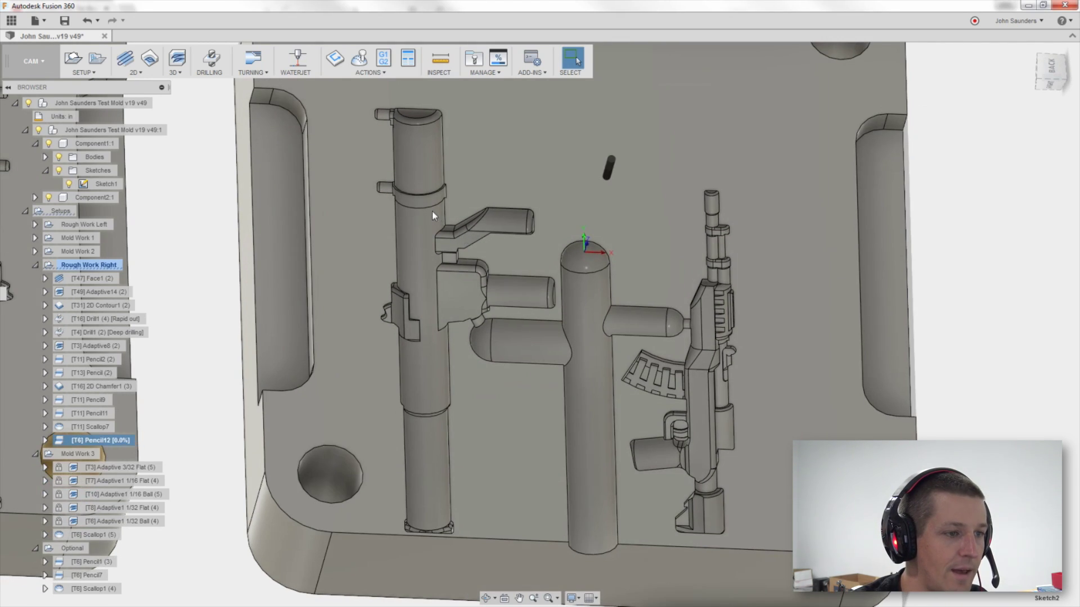
pyautogui.scroll(6, 432, 215)
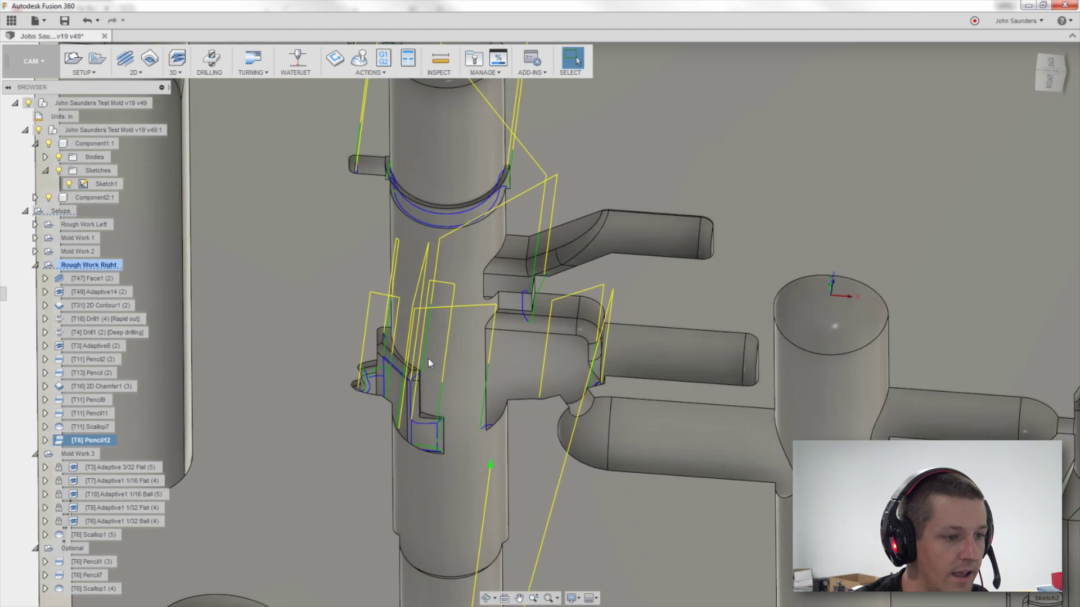
pyautogui.scroll(6, 432, 375)
pyautogui.moveTo(433, 377); pyautogui.dragTo(462, 236, button='middle')
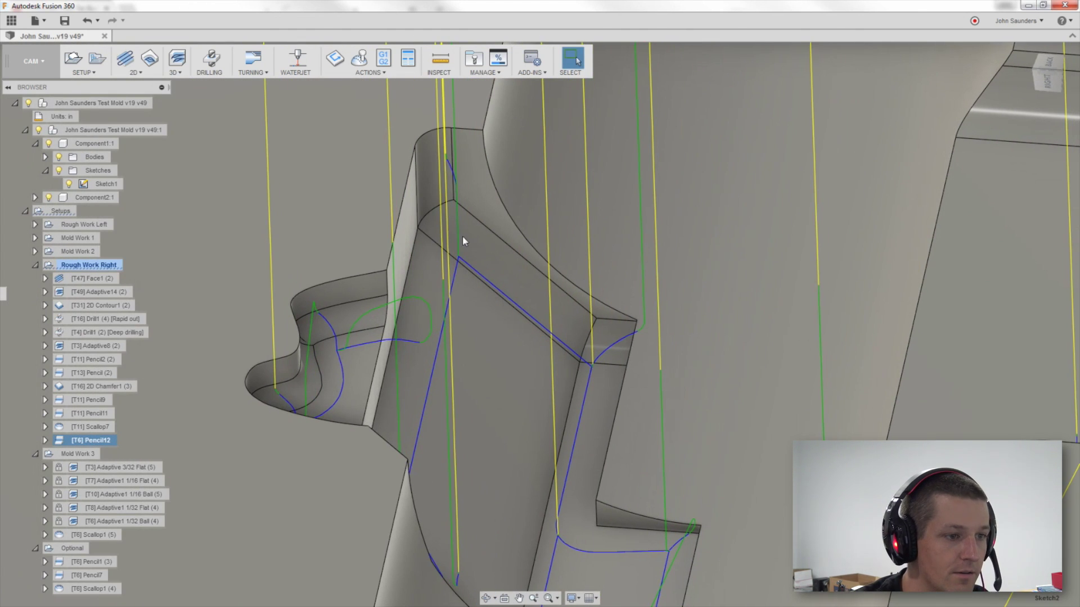
pyautogui.scroll(-10, 495, 302)
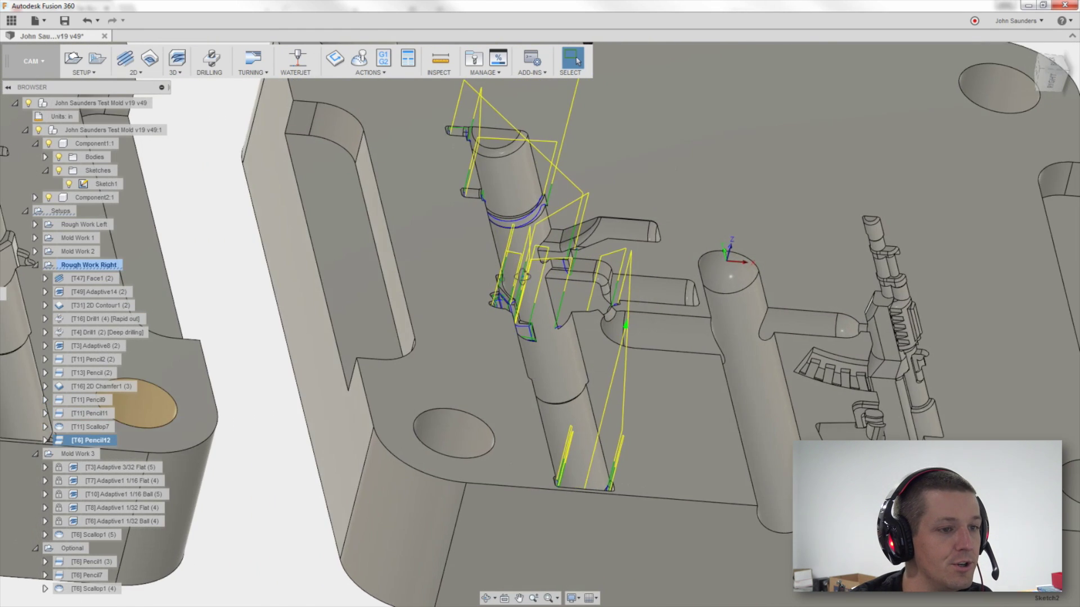
pyautogui.scroll(3, 523, 275)
pyautogui.keyDown('shift'); pyautogui.moveTo(523, 275); pyautogui.dragTo(506, 292, button='middle'); pyautogui.keyUp('shift')
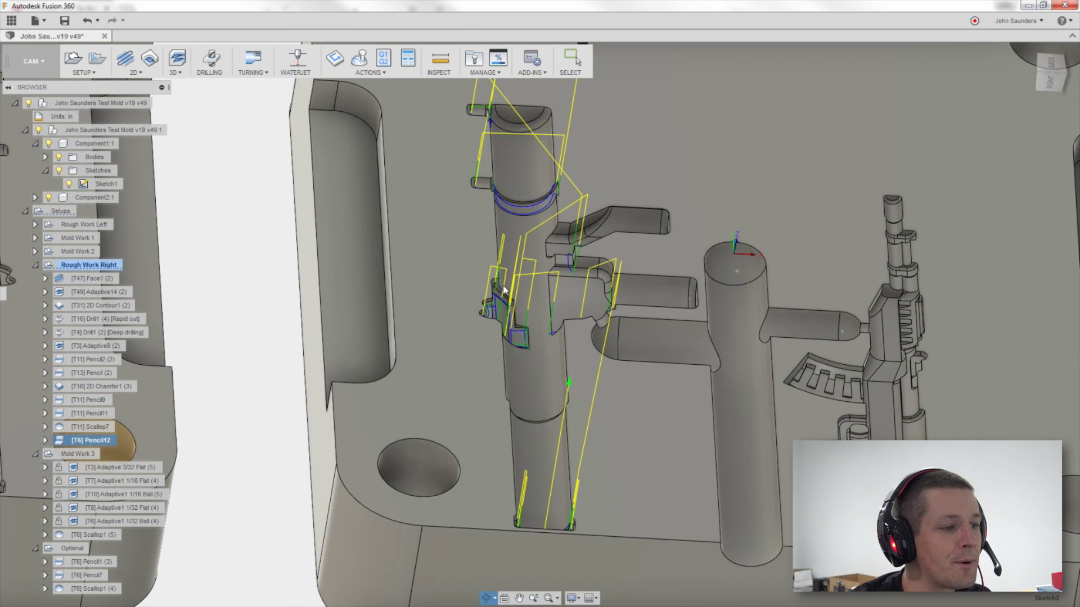
# Edit the rocket launcher cavity's Pencil toolpath, setting the stepover to 0.005 in and the inside/outside direction to Inside -> out
pyautogui.rightClick(99, 443)
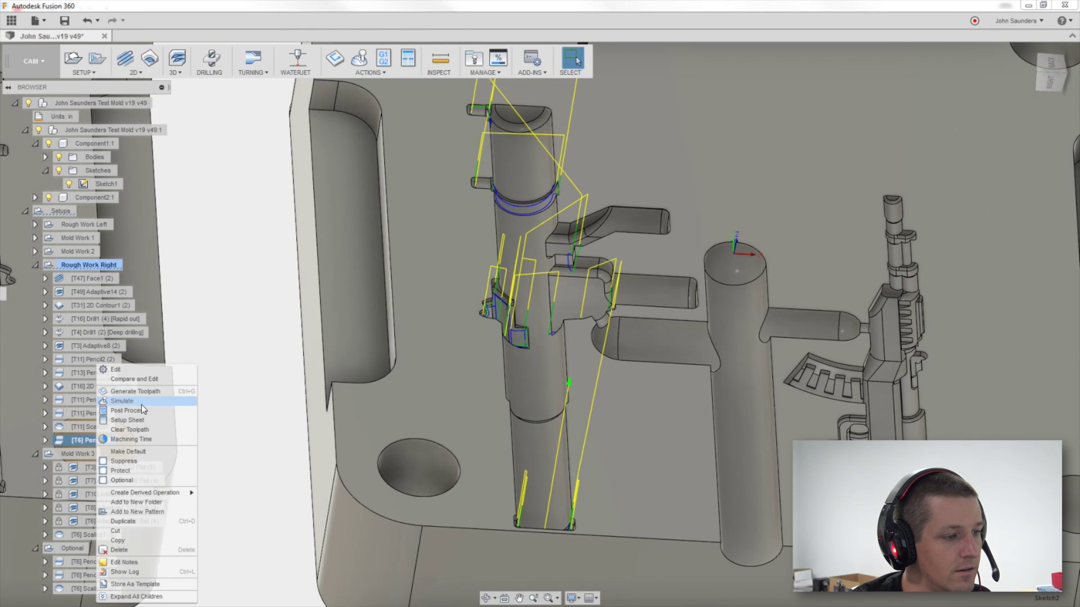
pyautogui.click(186, 370)
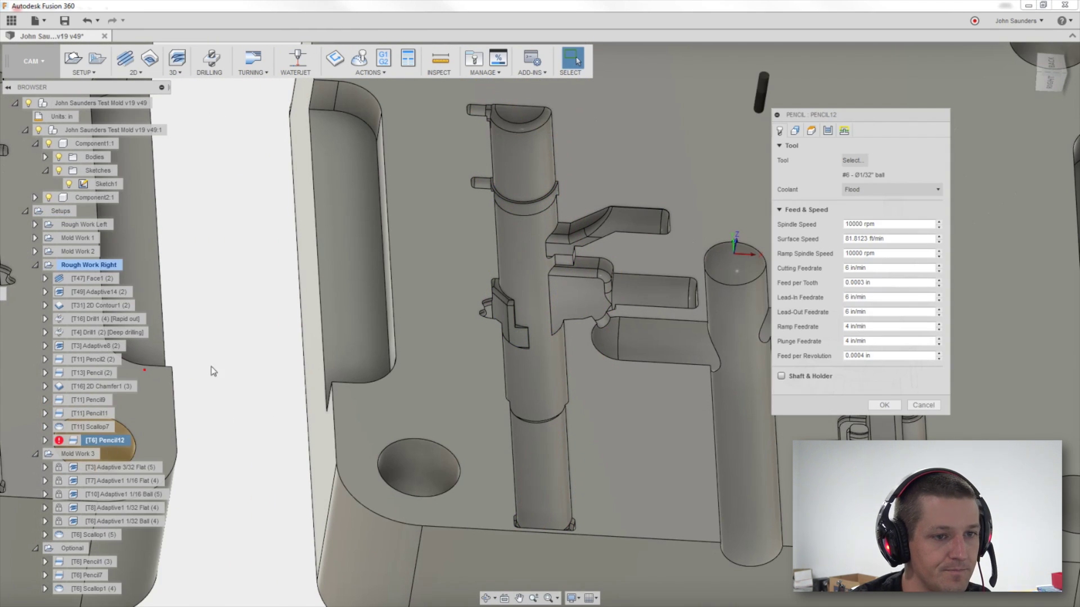
pyautogui.click(827, 130)
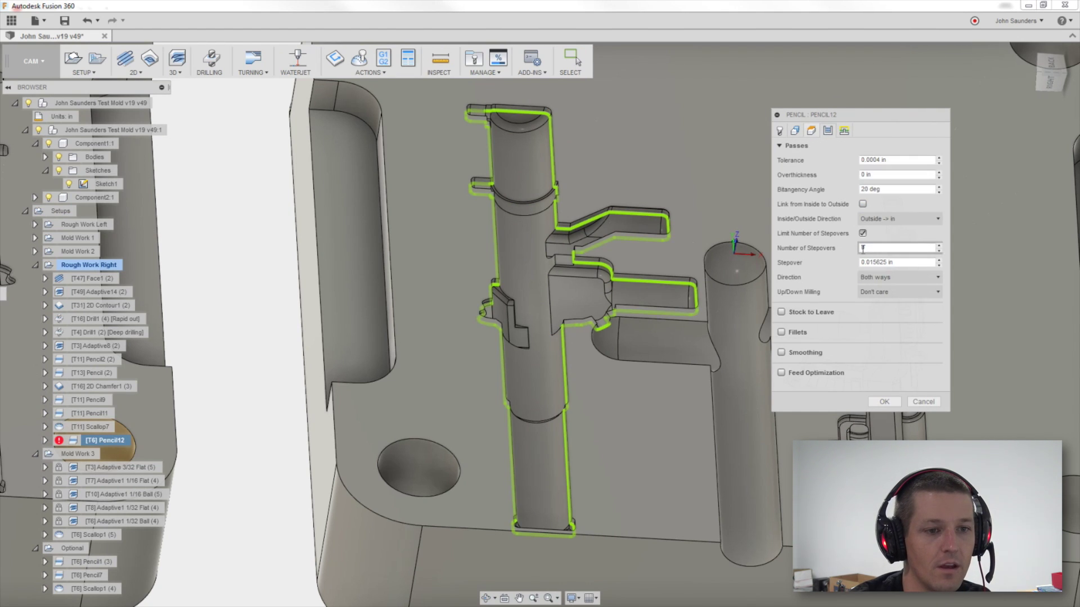
pyautogui.doubleClick(872, 263)
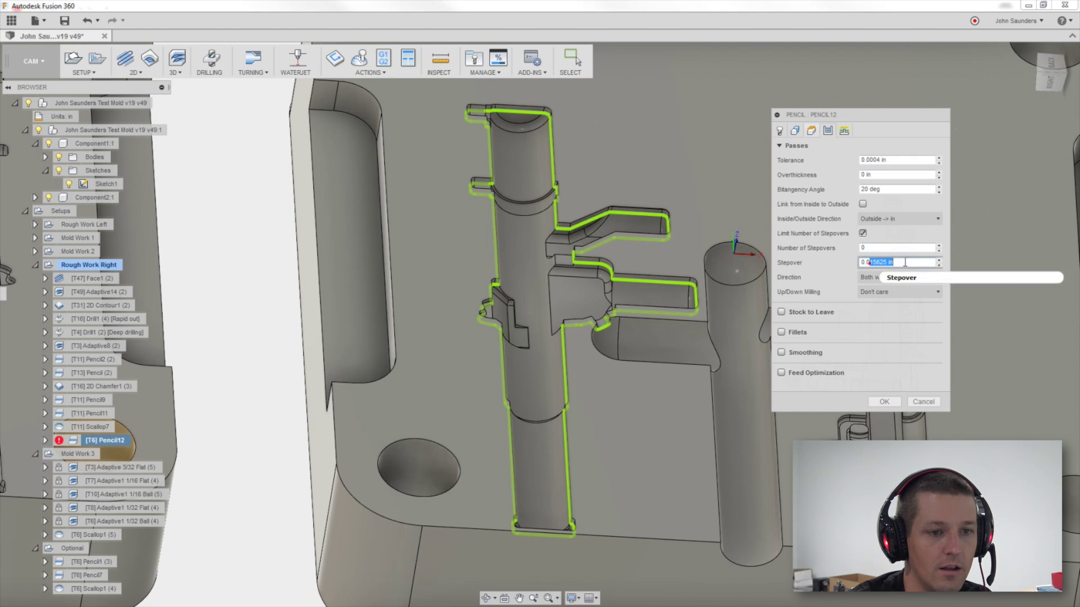
pyautogui.write('0.005')
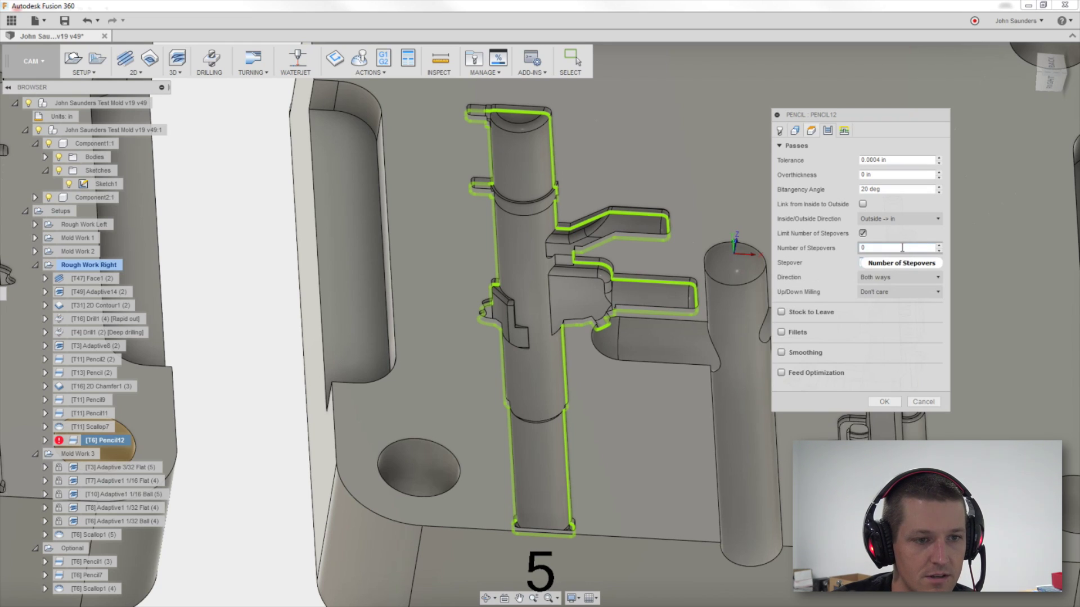
pyautogui.click(884, 225)
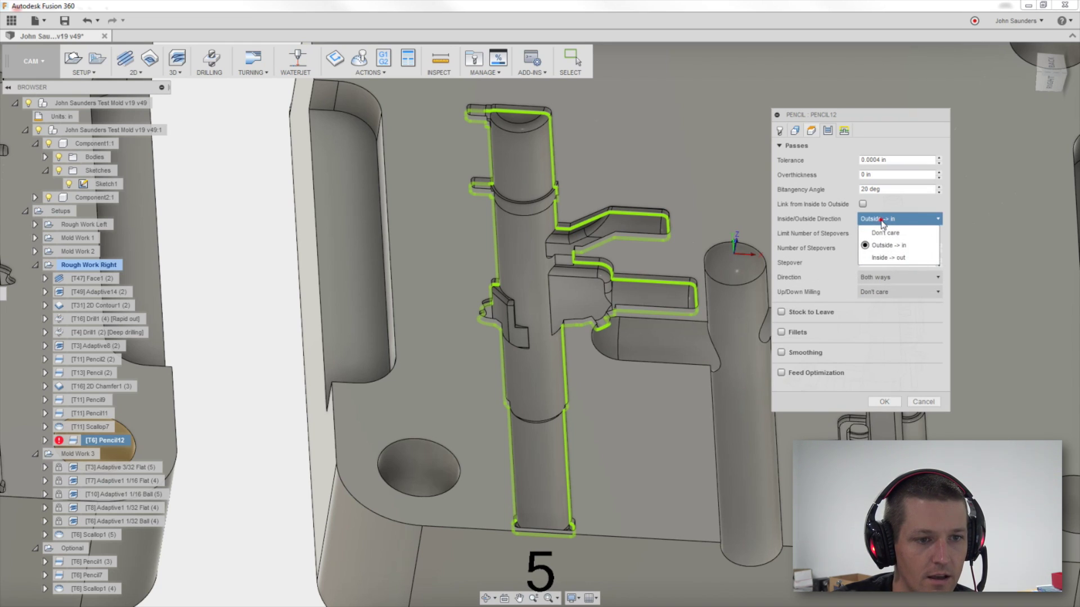
pyautogui.click(887, 257)
# Set the Pencil toolpath's number of stepovers to 100 and regenerate it
pyautogui.doubleClick(878, 248)
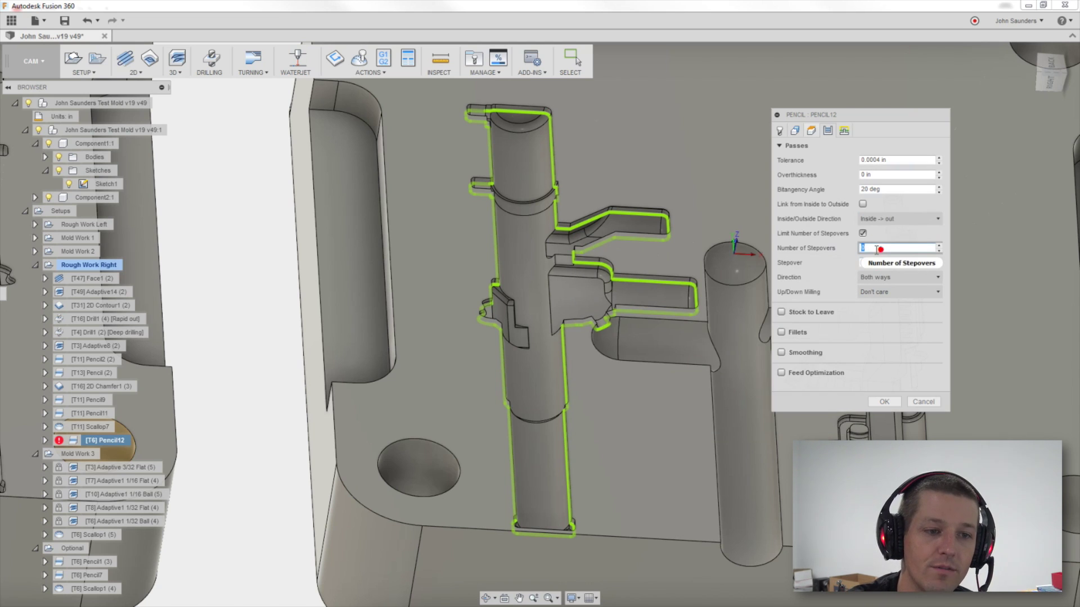
pyautogui.write('1')
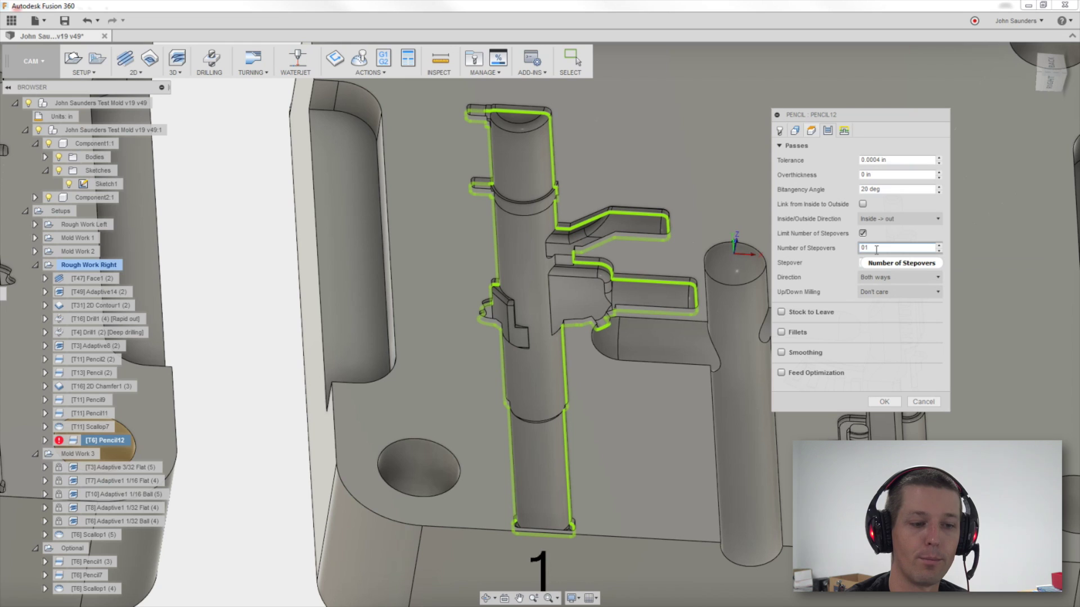
pyautogui.press('BackSpace')
pyautogui.write('100')
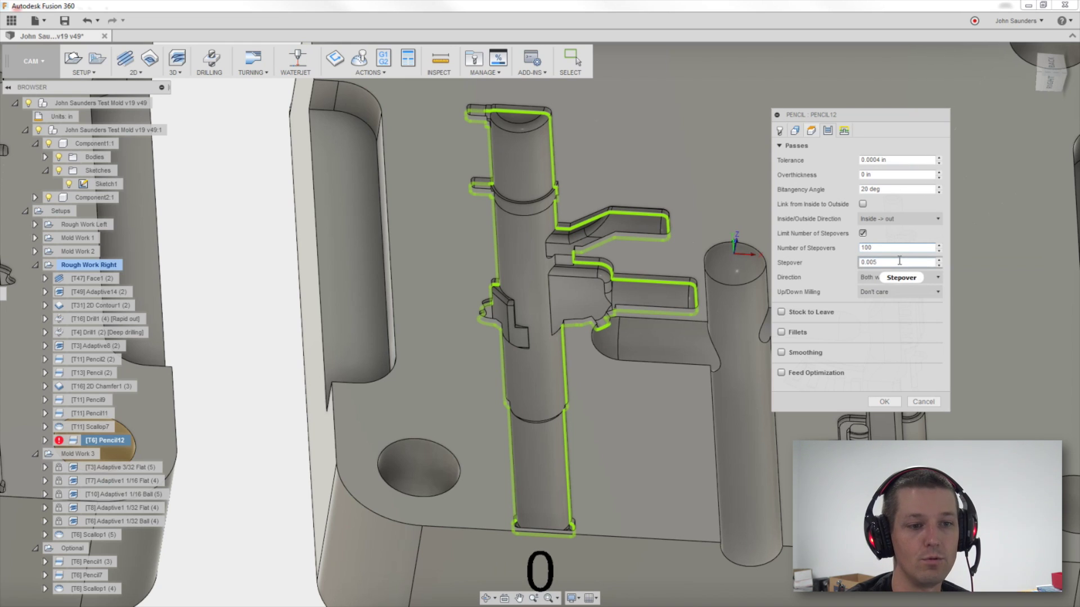
pyautogui.doubleClick(869, 248)
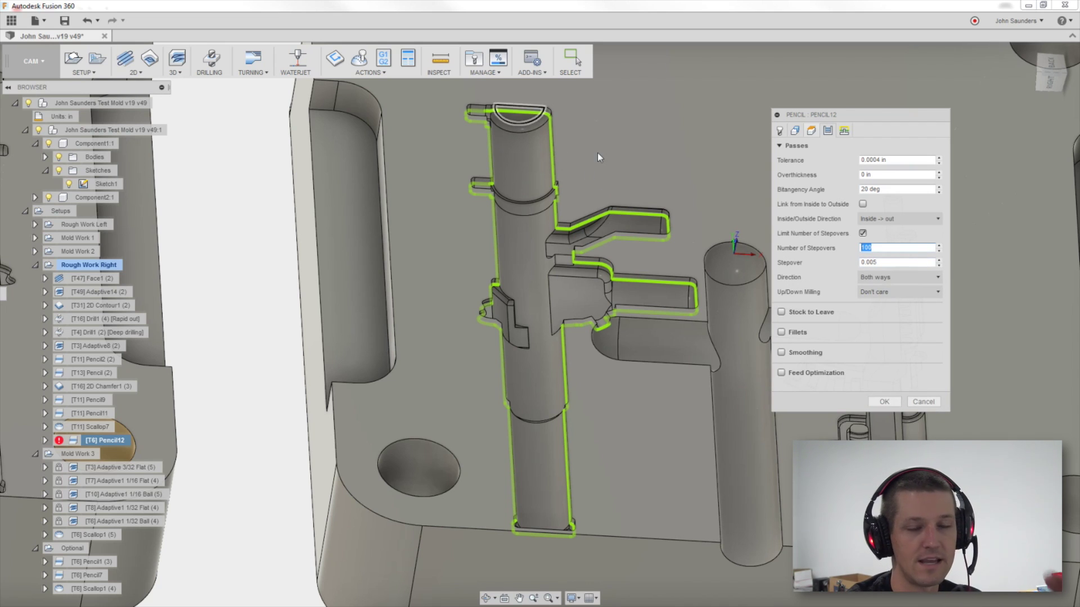
pyautogui.click(883, 401)
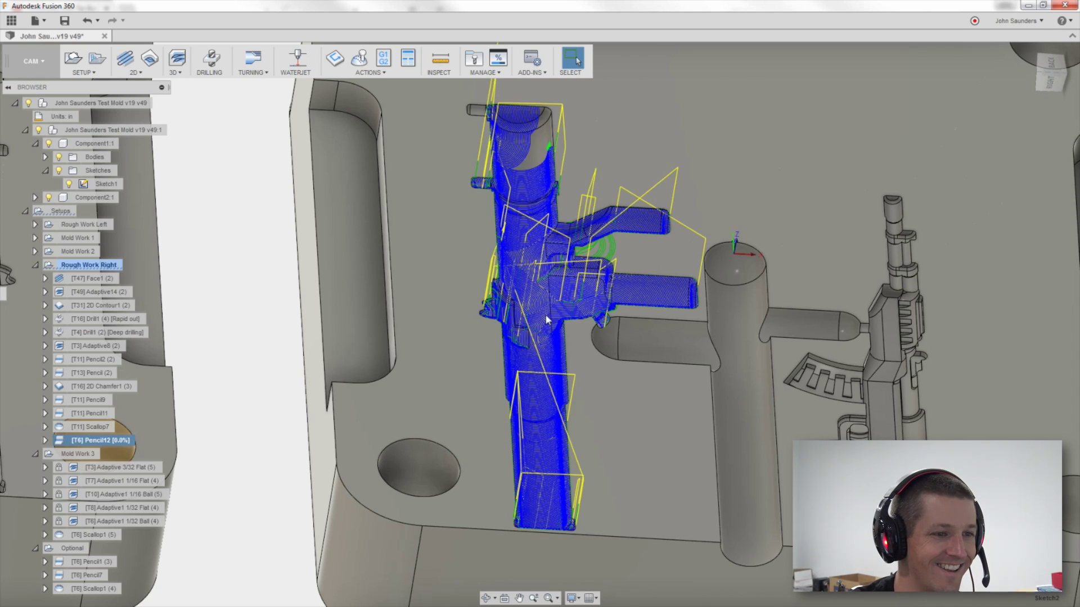
# Inspect the regenerated Pencil toolpath in the rocket launcher cavity, checking the pass spacing and how the passes flow across the surfaces
pyautogui.keyDown('shift'); pyautogui.moveTo(545, 317); pyautogui.dragTo(568, 318, button='middle'); pyautogui.keyUp('shift')
pyautogui.scroll(10, 568, 318)
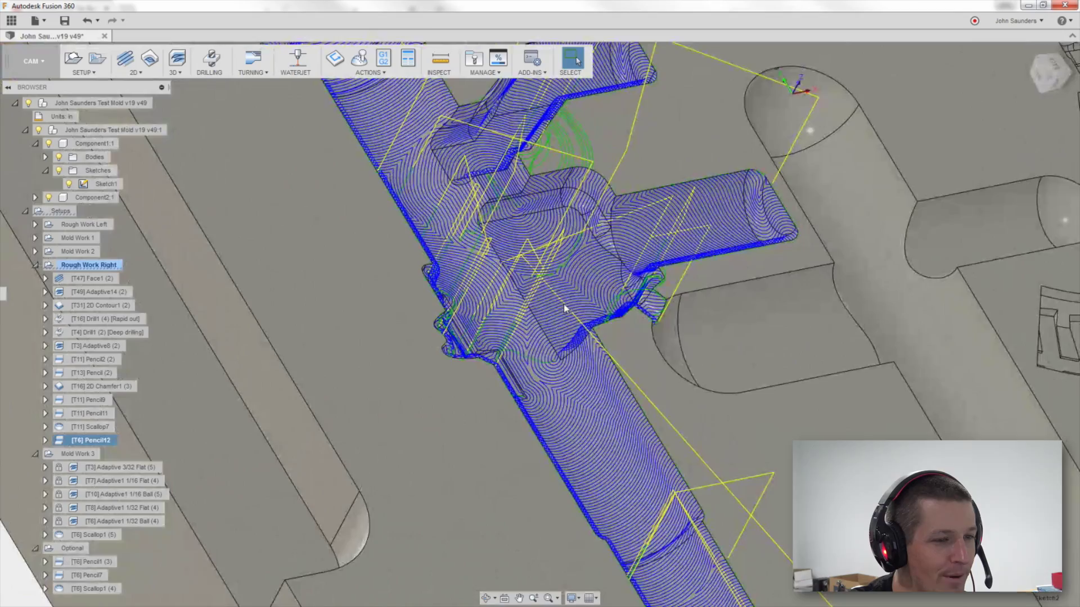
pyautogui.scroll(-5, 587, 376)
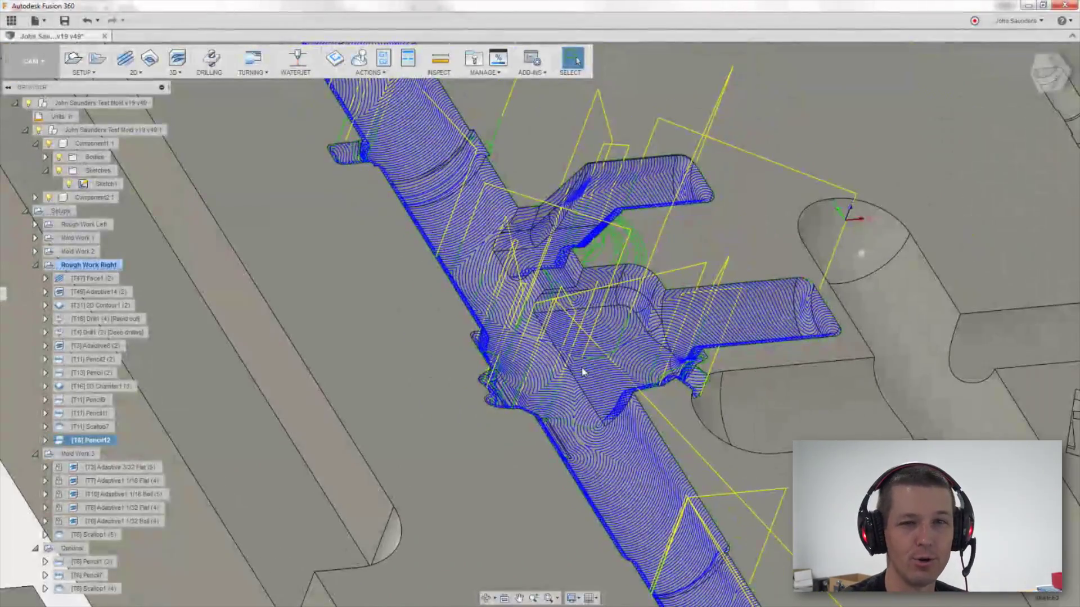
pyautogui.keyDown('shift'); pyautogui.moveTo(554, 330); pyautogui.dragTo(478, 322, button='middle'); pyautogui.keyUp('shift')
pyautogui.scroll(8, 492, 307)
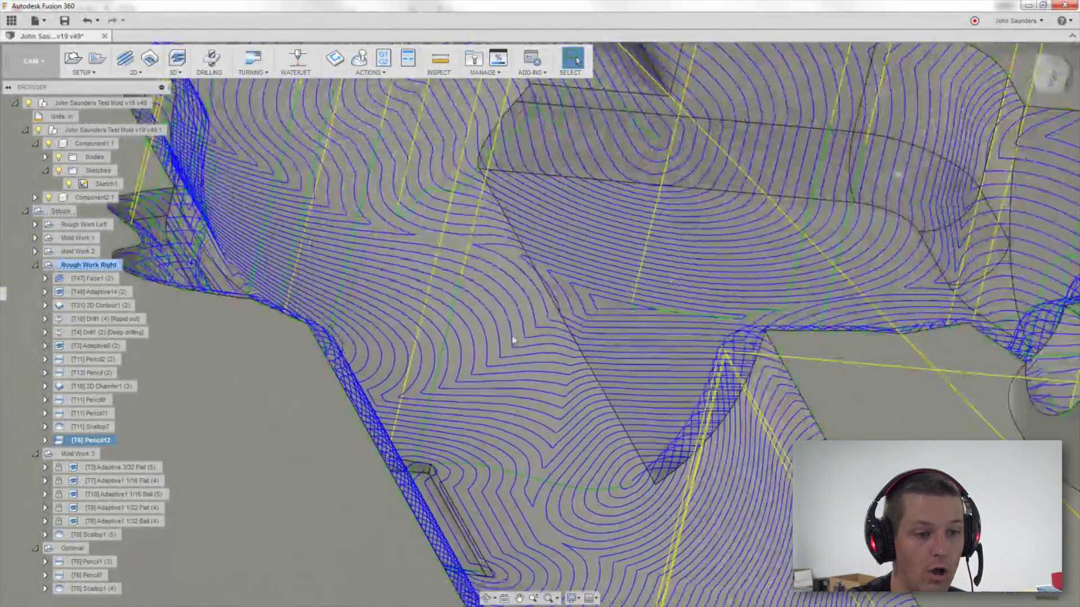
pyautogui.scroll(2, 499, 288)
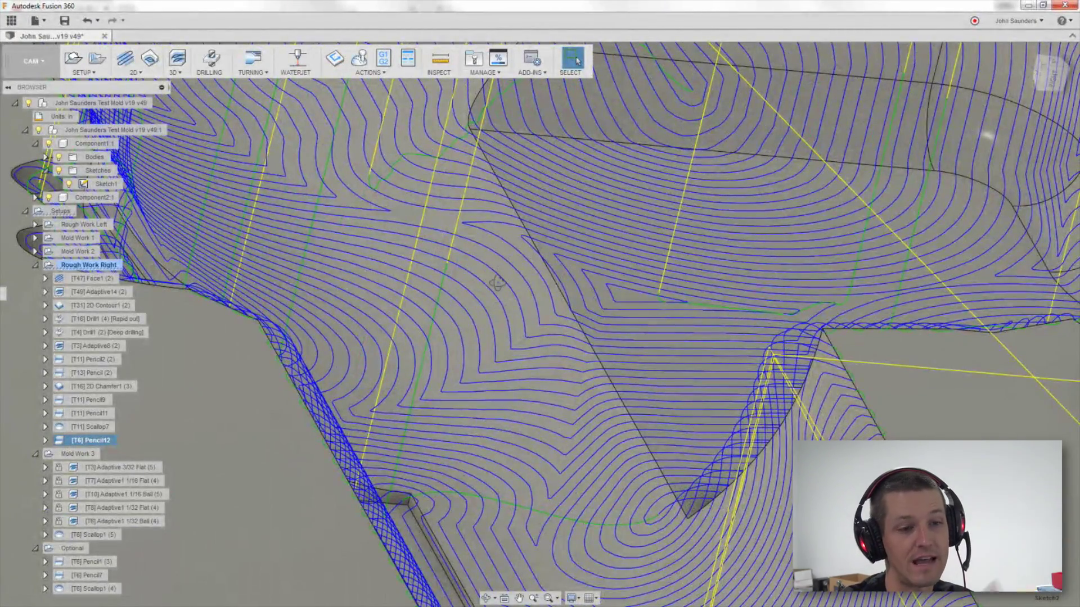
pyautogui.scroll(-3, 498, 283)
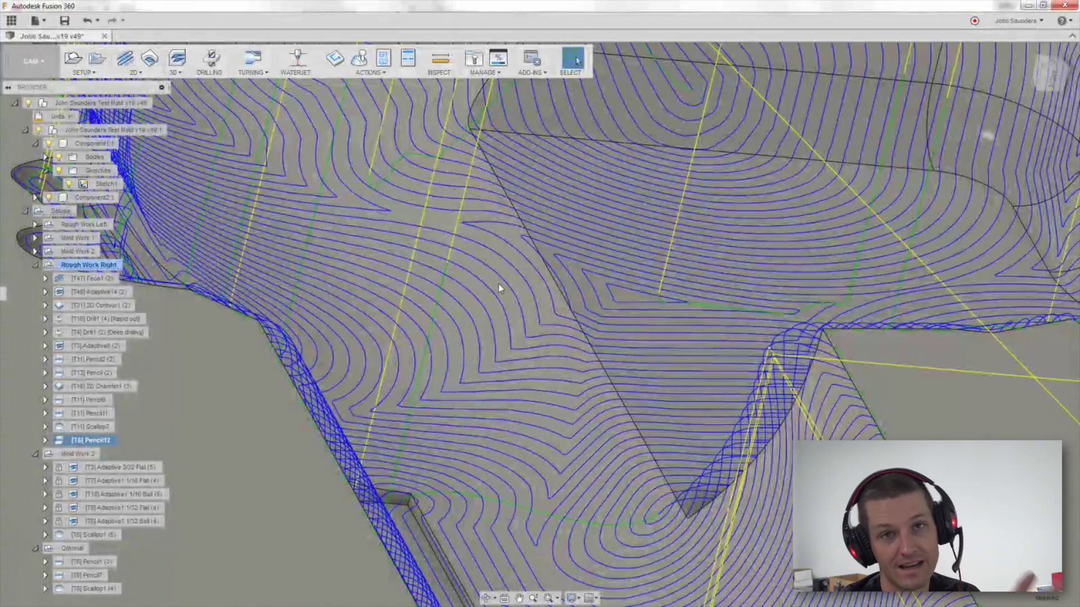
pyautogui.scroll(-5, 496, 282)
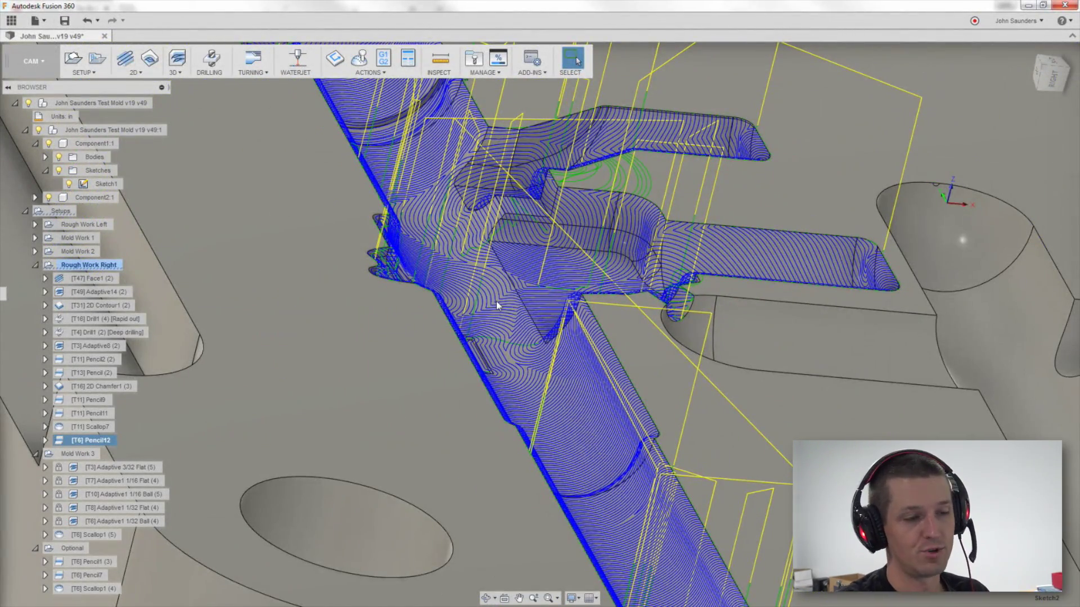
pyautogui.scroll(-6, 496, 302)
pyautogui.scroll(5, 496, 315)
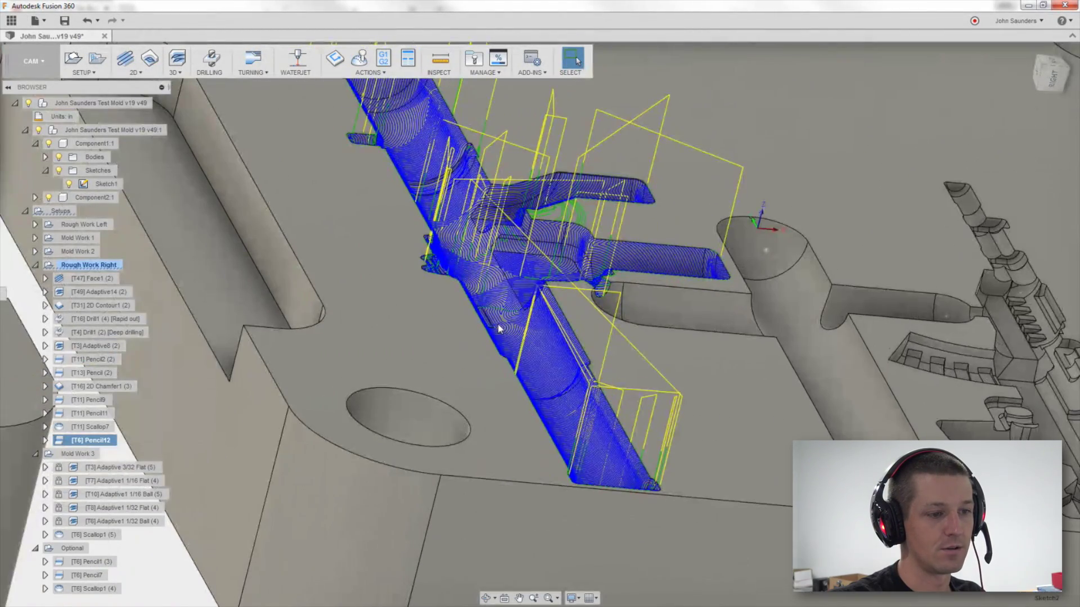
pyautogui.scroll(-8, 497, 323)
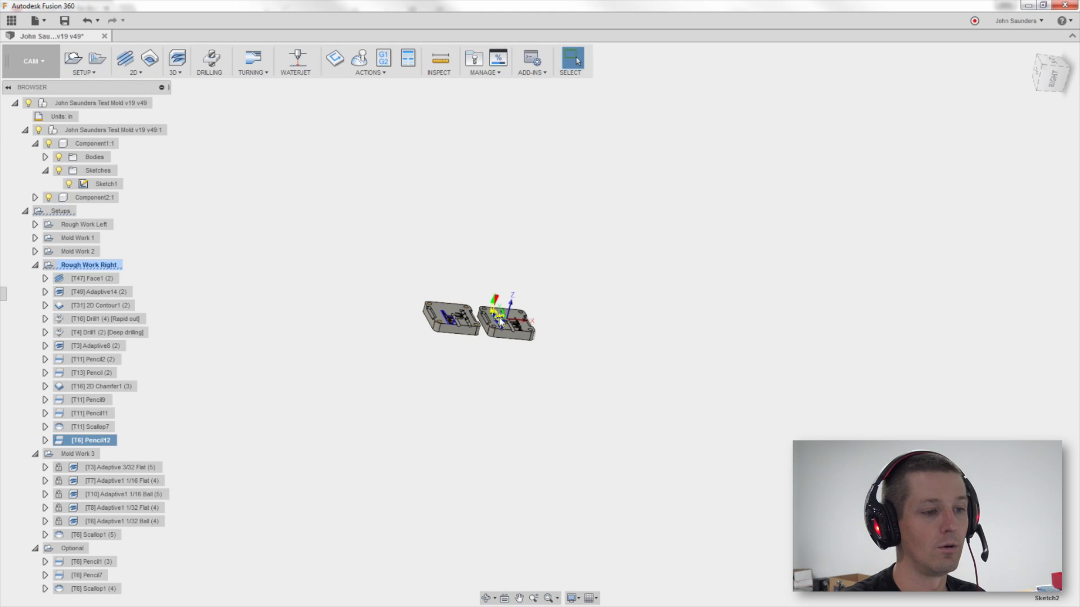
pyautogui.scroll(8, 499, 321)
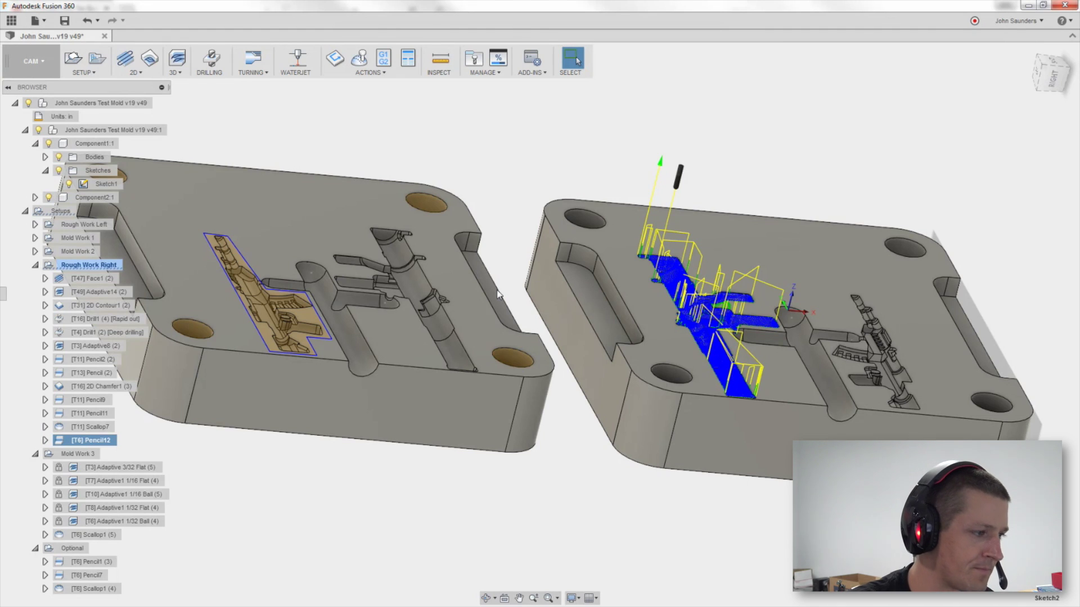
# View the mold straight from above, then redisplay the Pencil toolpath on the rocket launcher cavity at an angle
pyautogui.click(511, 138)
pyautogui.moveTo(513, 136)
pyautogui.keyDown('shift'); pyautogui.mouseDown(button='middle')
pyautogui.moveTo(694, 227)
pyautogui.moveTo(596, 194)
pyautogui.mouseUp(button='middle'); pyautogui.keyUp('shift')
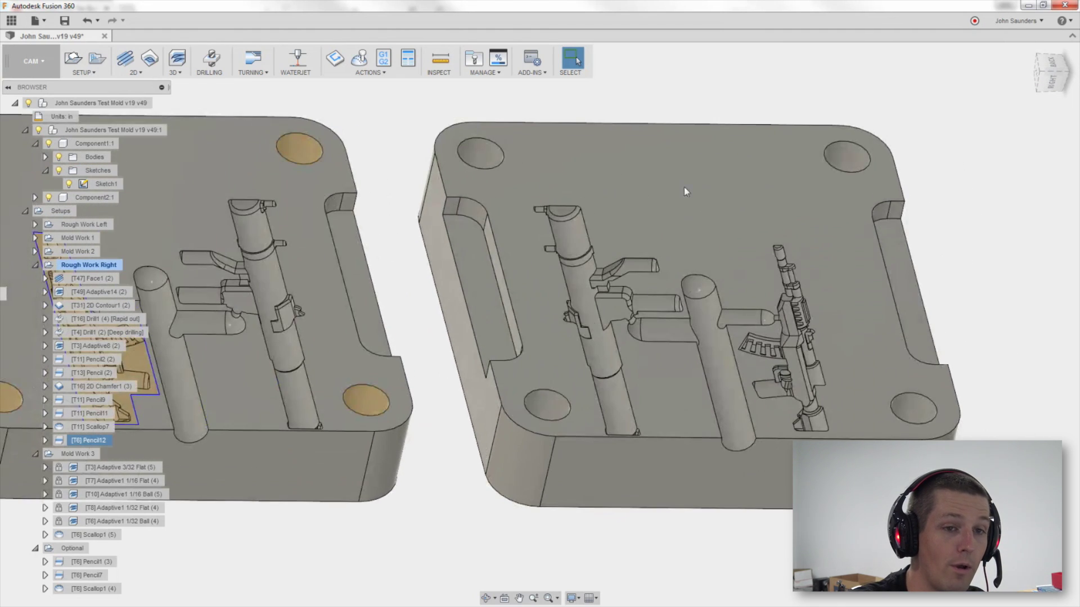
pyautogui.click(1054, 76)
pyautogui.click(92, 428)
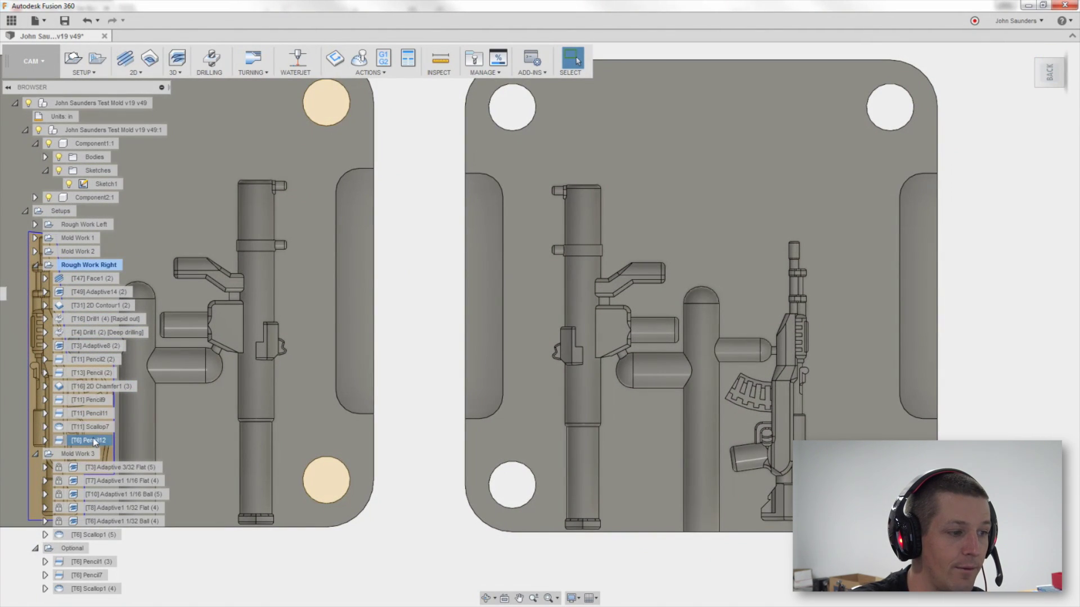
pyautogui.click(96, 440)
pyautogui.moveTo(368, 354)
pyautogui.keyDown('shift'); pyautogui.mouseDown(button='middle')
pyautogui.moveTo(419, 294)
pyautogui.moveTo(602, 309)
pyautogui.moveTo(517, 274)
pyautogui.mouseUp(button='middle'); pyautogui.keyUp('shift')
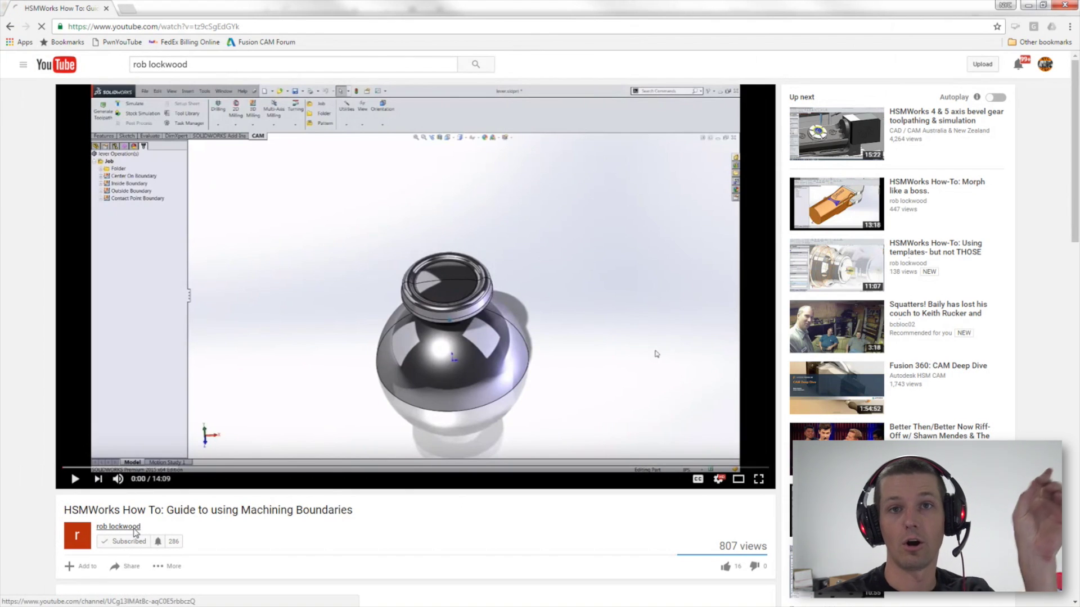
# Look up the YouTube channel behind the HSMWorks machining boundaries guide, then return to Fusion 360
pyautogui.moveTo(135, 533)
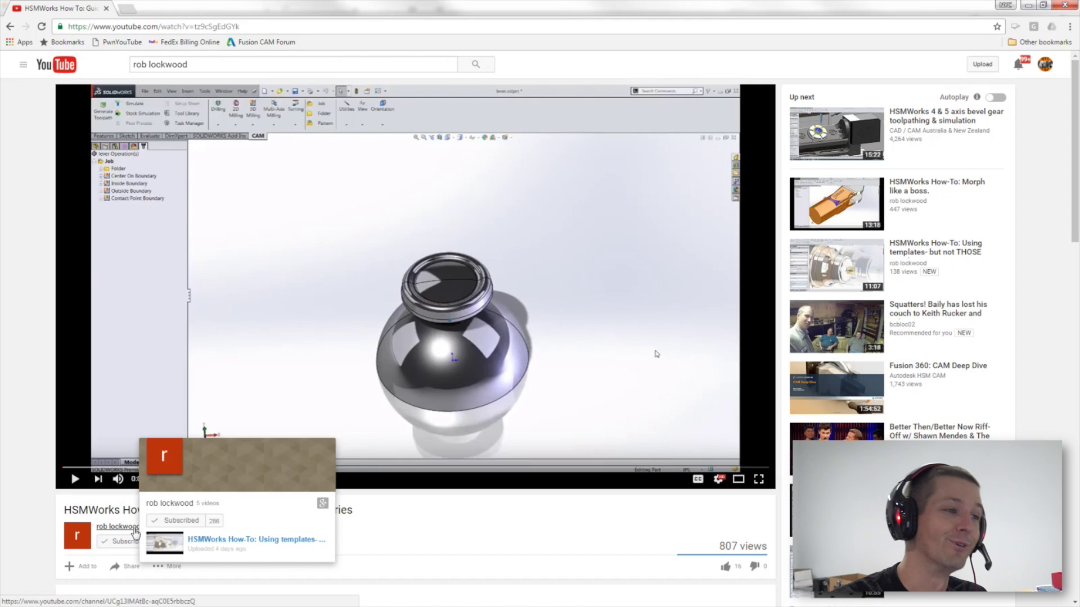
pyautogui.click(117, 527)
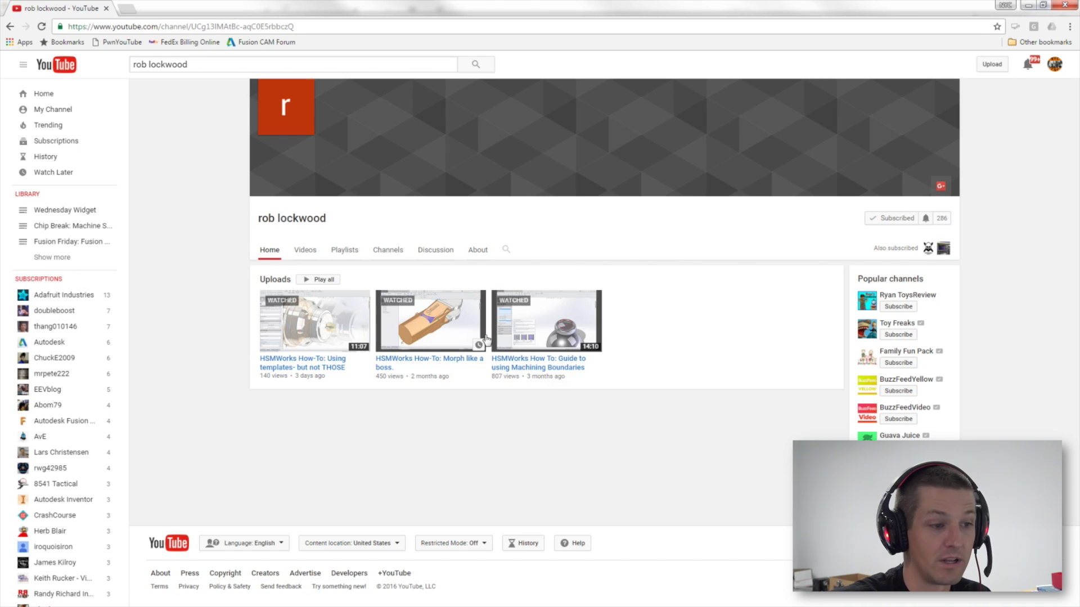
pyautogui.click(1028, 7)
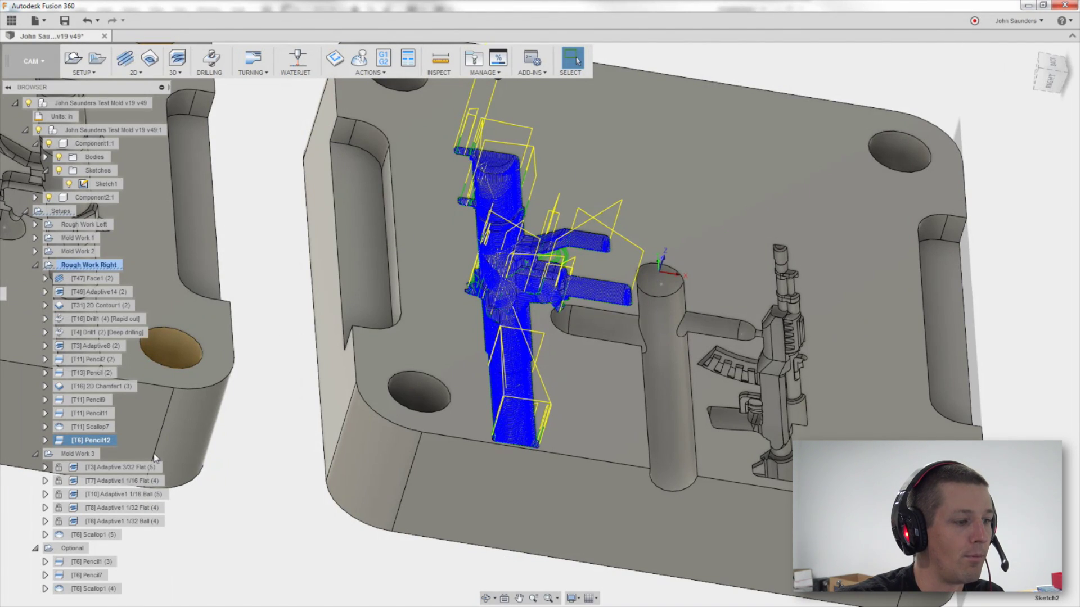
# Open the rifle cavity's Scallop toolpath for editing and review the Contact Point Boundary option in its geometry settings
pyautogui.click(88, 427)
pyautogui.rightClick(88, 428)
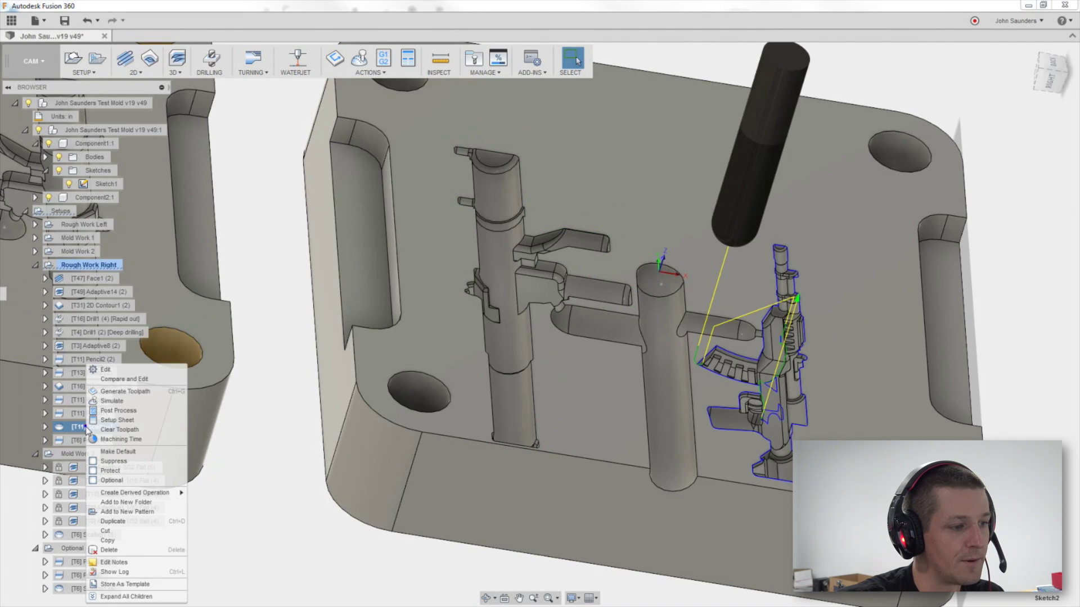
pyautogui.click(113, 376)
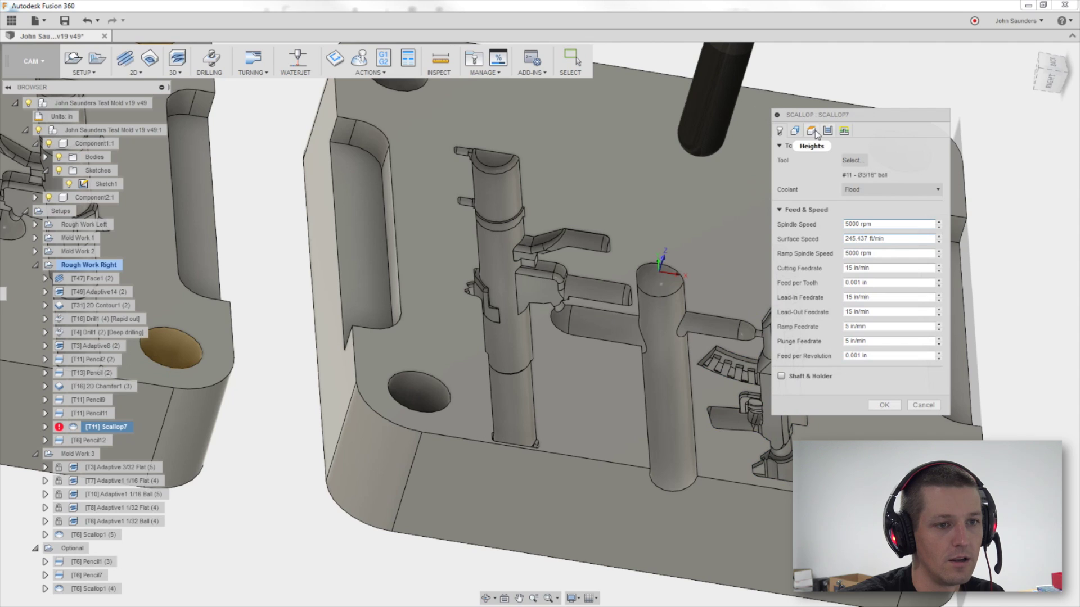
pyautogui.click(795, 131)
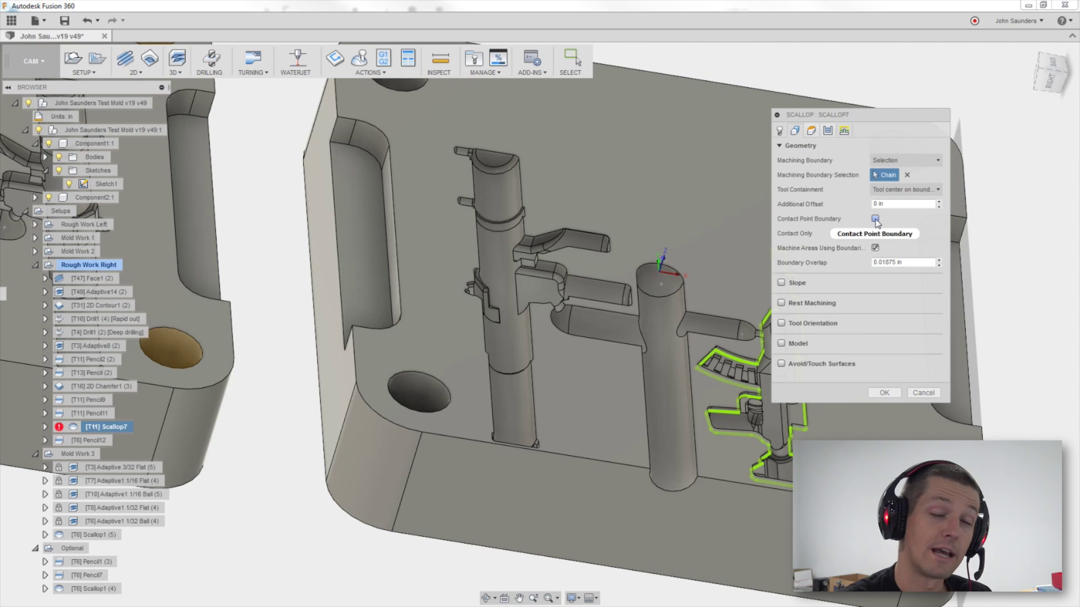
pyautogui.moveTo(875, 221)
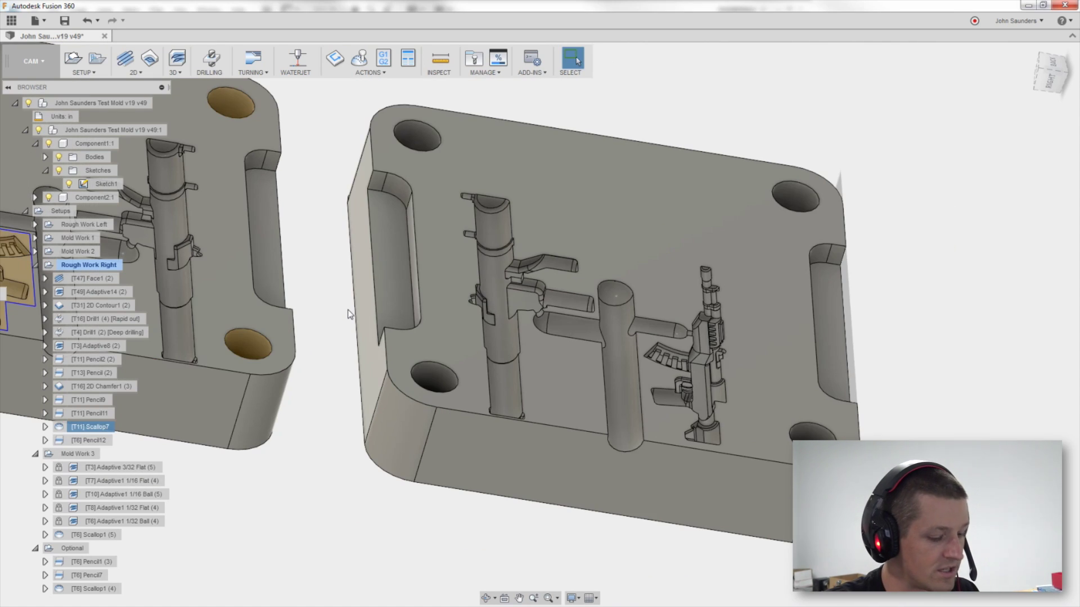
# Measure the top face of the mold half containing the rocket launcher and rifle toolpaths, with snap points suppressed
pyautogui.press('i')
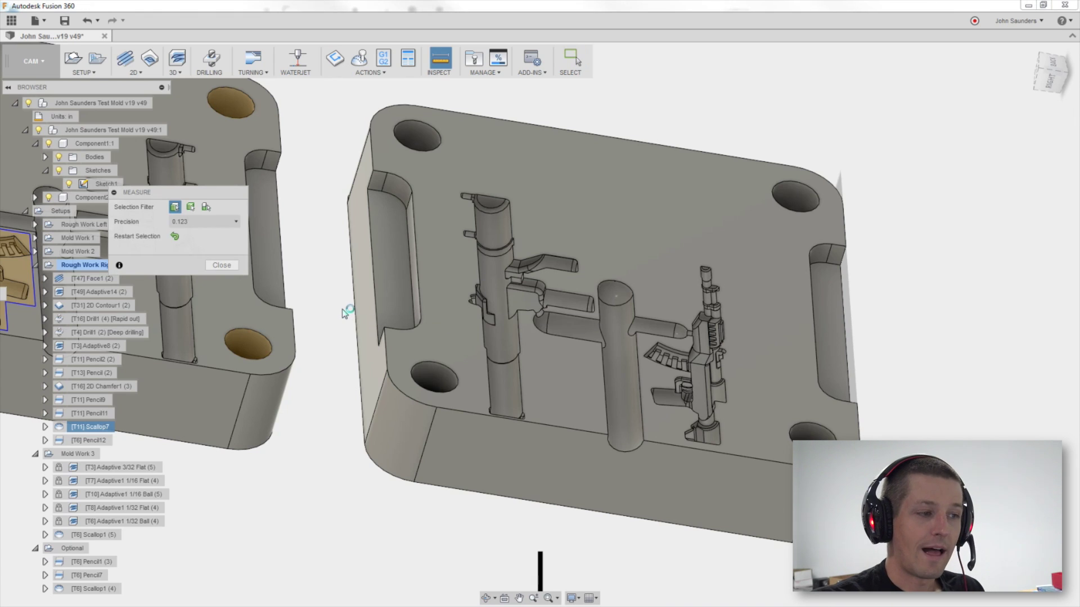
pyautogui.keyDown('shift'); pyautogui.moveTo(343, 309); pyautogui.dragTo(343, 305, button='middle'); pyautogui.keyUp('shift')
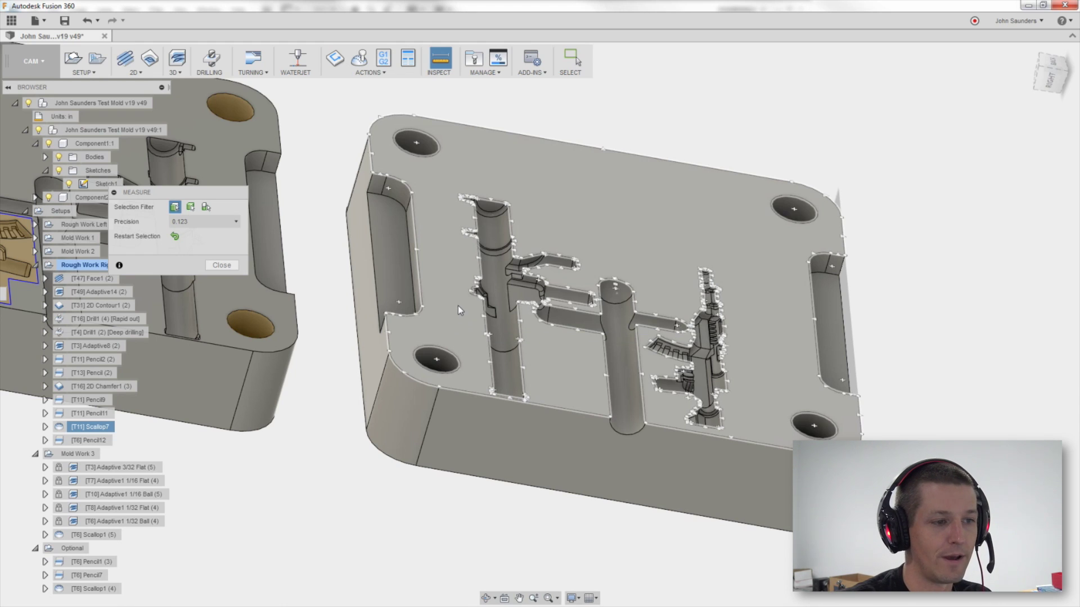
pyautogui.keyDown('shift'); pyautogui.moveTo(457, 305); pyautogui.dragTo(406, 278, button='middle'); pyautogui.keyUp('shift')
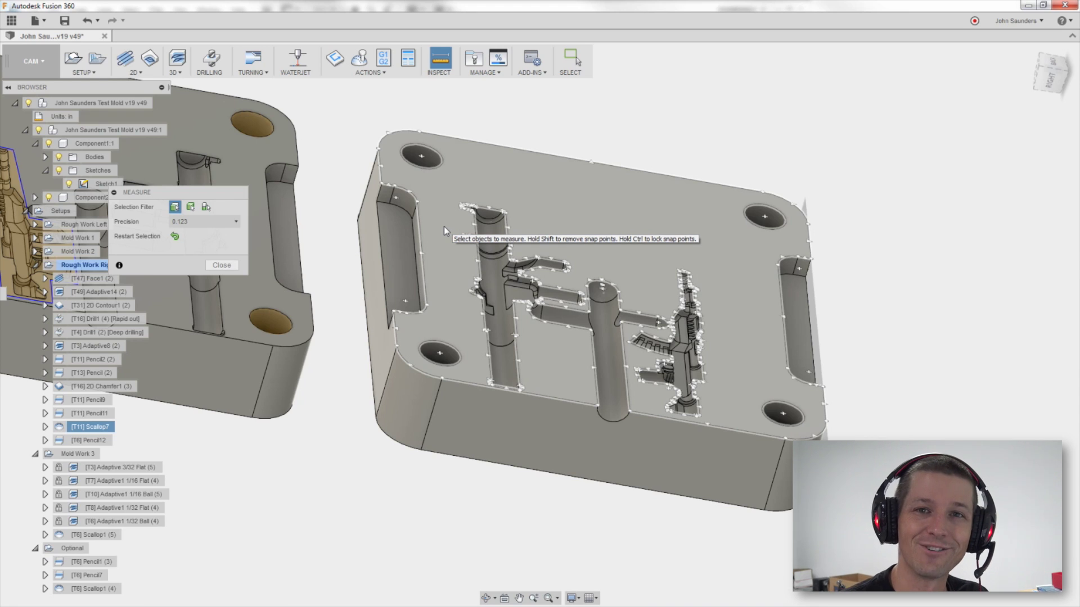
pyautogui.press('shift')
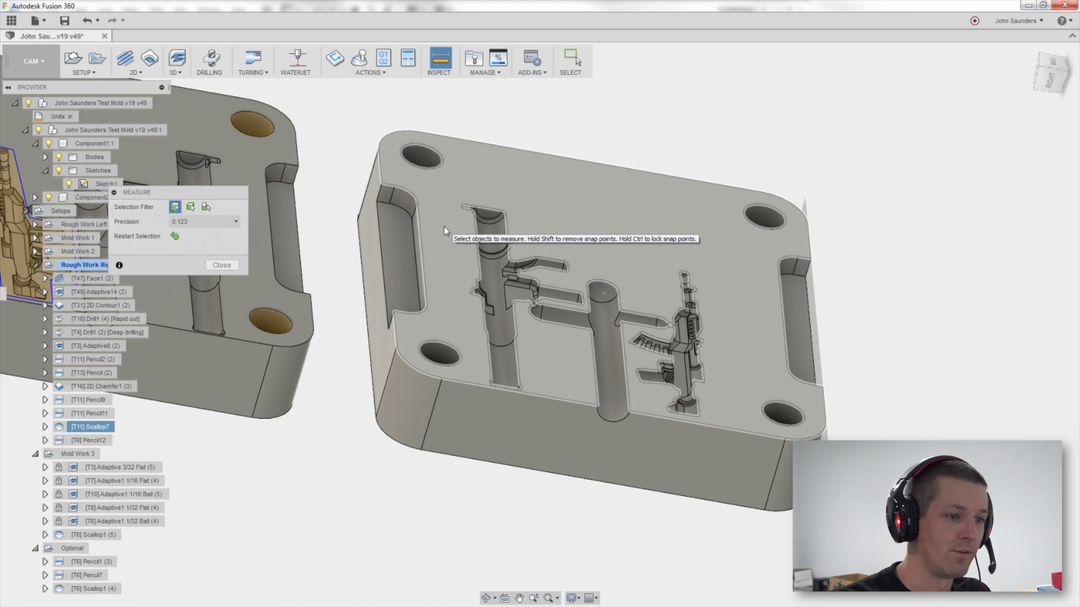
pyautogui.click(444, 225)
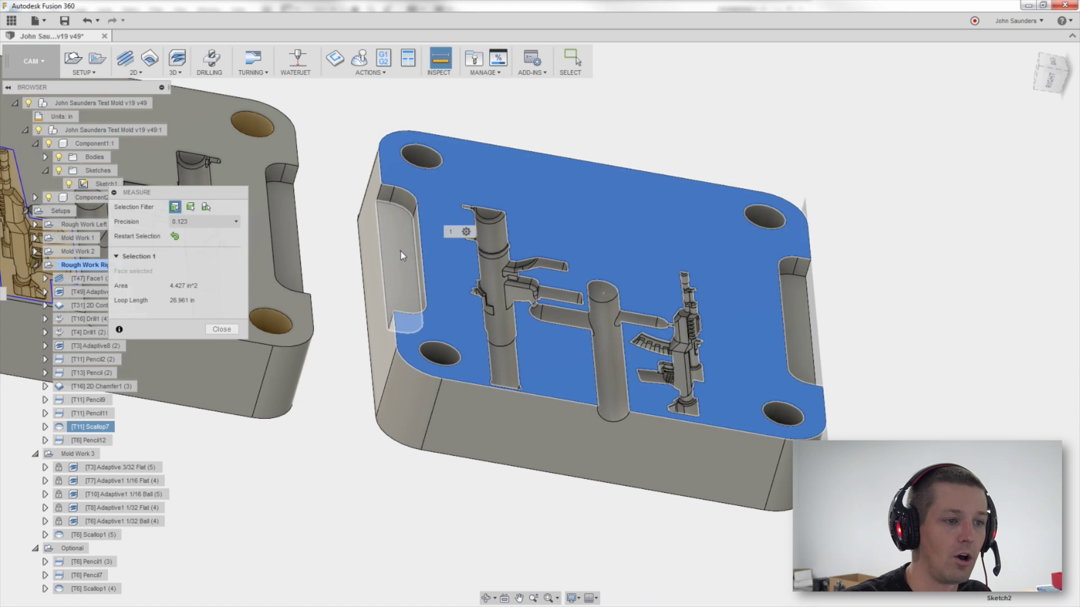
# Measure the distance from the mold half's top face to the floor of its side pocket and inspect it at an angle
pyautogui.click(400, 250)
pyautogui.keyDown('shift'); pyautogui.moveTo(552, 133); pyautogui.dragTo(476, 150, button='middle'); pyautogui.keyUp('shift')
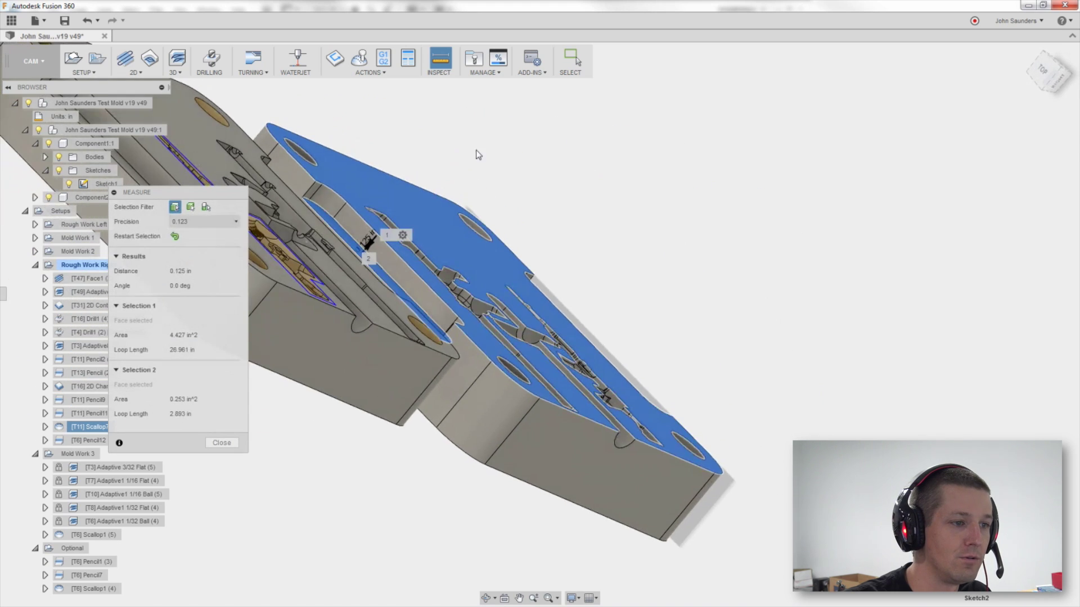
pyautogui.scroll(3, 475, 149)
pyautogui.keyDown('shift'); pyautogui.moveTo(357, 262); pyautogui.dragTo(500, 279, button='middle'); pyautogui.keyUp('shift')
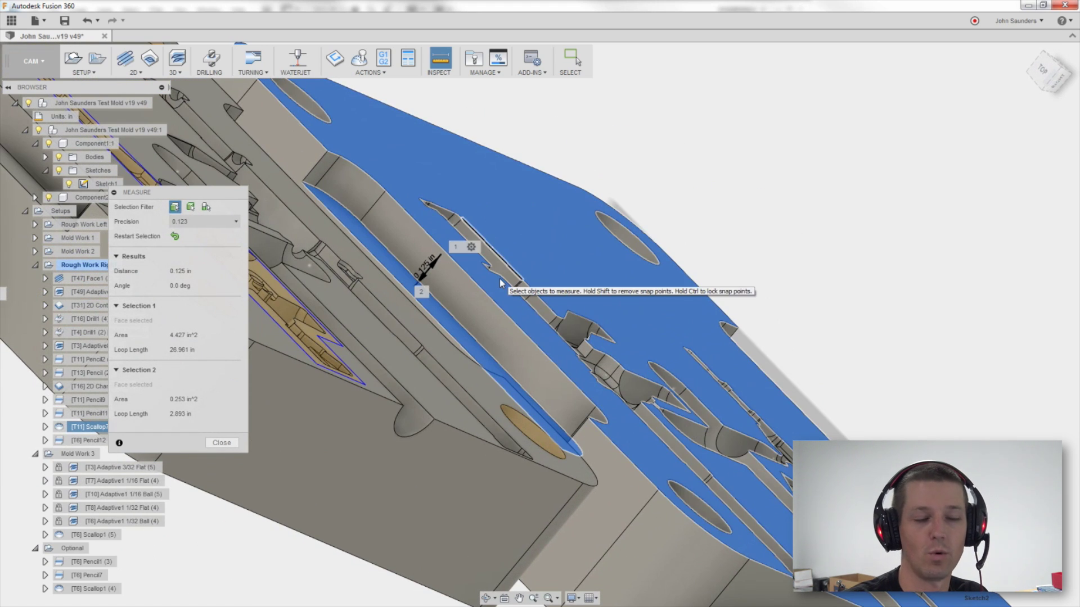
pyautogui.click(221, 442)
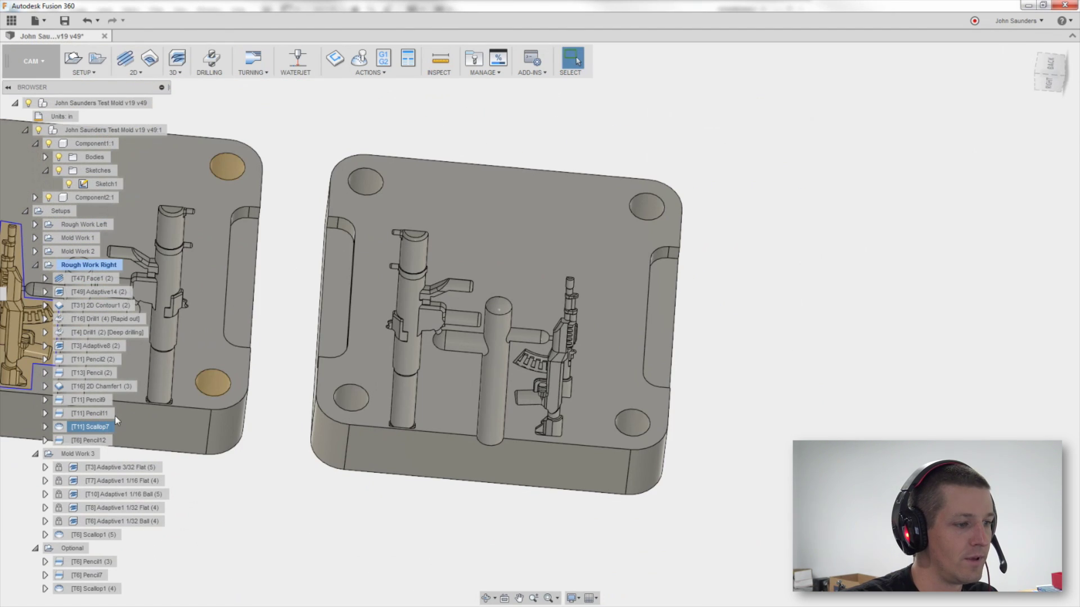
# Simulate the rocket launcher cavity's Pencil12 toolpath with stock hidden and the toolpath mode set to All toolpath
pyautogui.click(93, 441)
pyautogui.scroll(10, 405, 270)
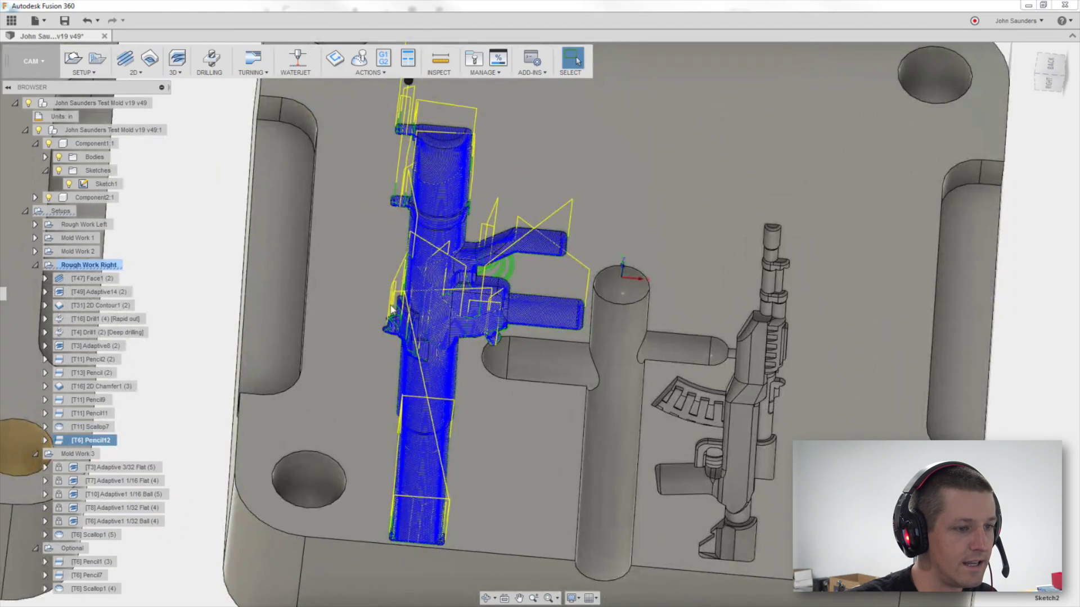
pyautogui.scroll(-5, 413, 258)
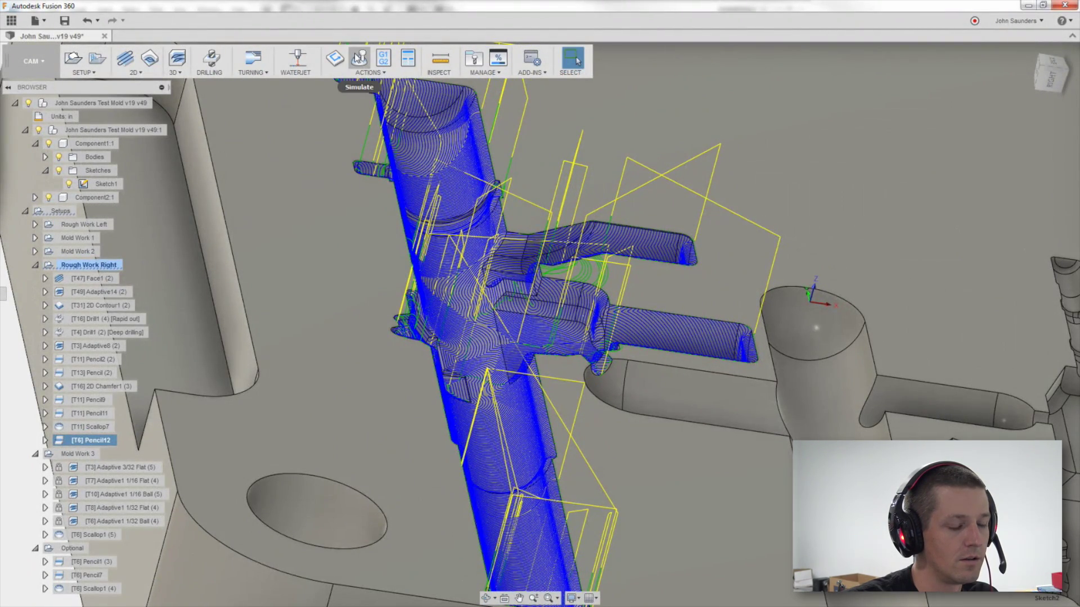
pyautogui.click(359, 58)
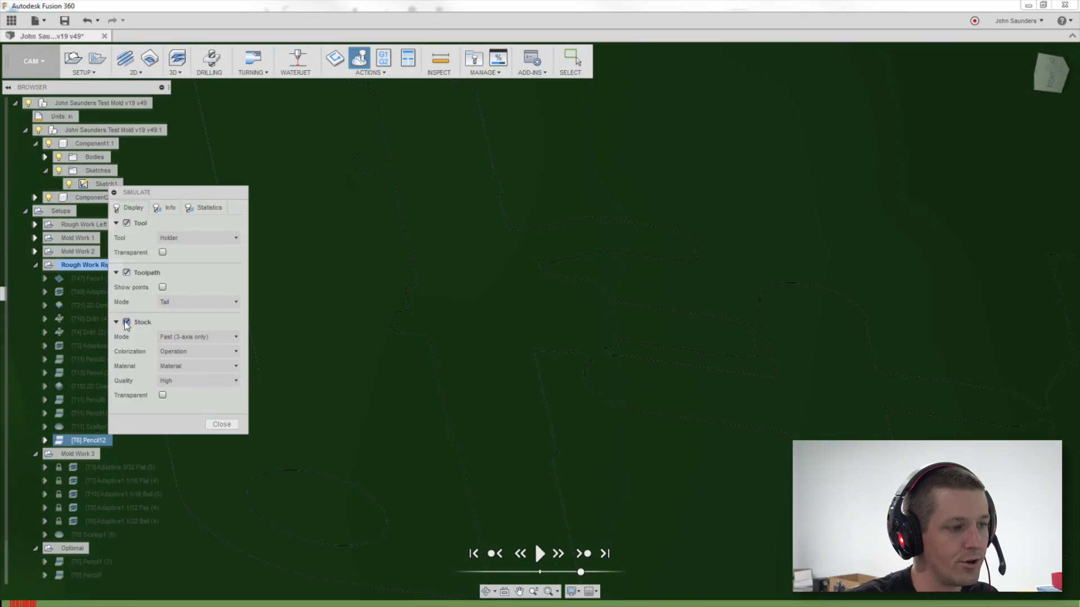
pyautogui.click(127, 323)
pyautogui.click(177, 305)
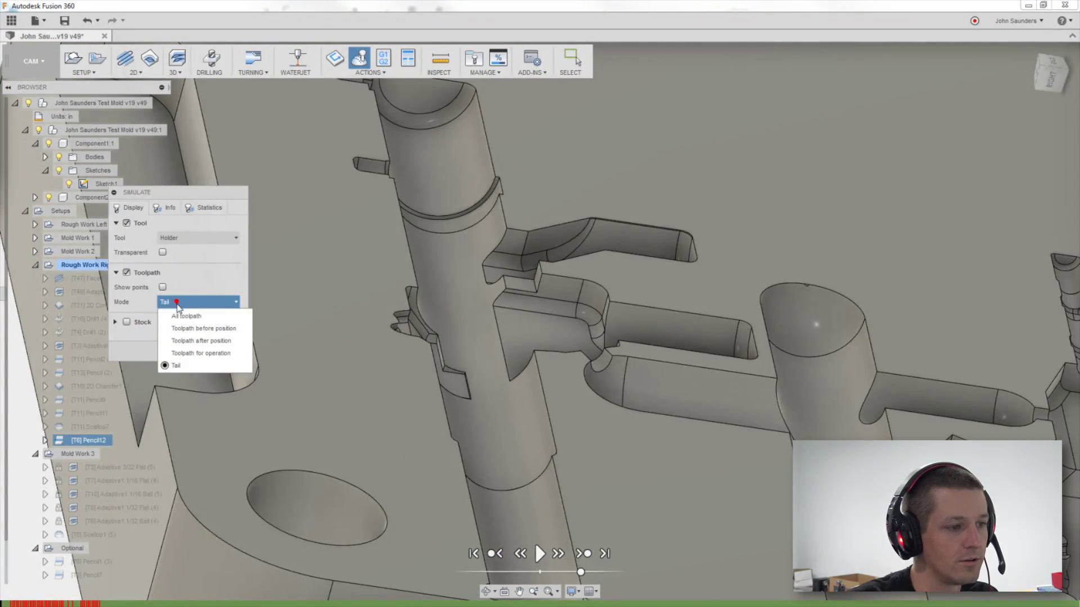
pyautogui.click(179, 317)
# Examine the simulated tool at the small protruding tip of the launcher cavity, including a side view of the ball end against the mold surface
pyautogui.keyDown('shift'); pyautogui.moveTo(521, 261); pyautogui.dragTo(492, 254, button='middle'); pyautogui.keyUp('shift')
pyautogui.scroll(10, 491, 254)
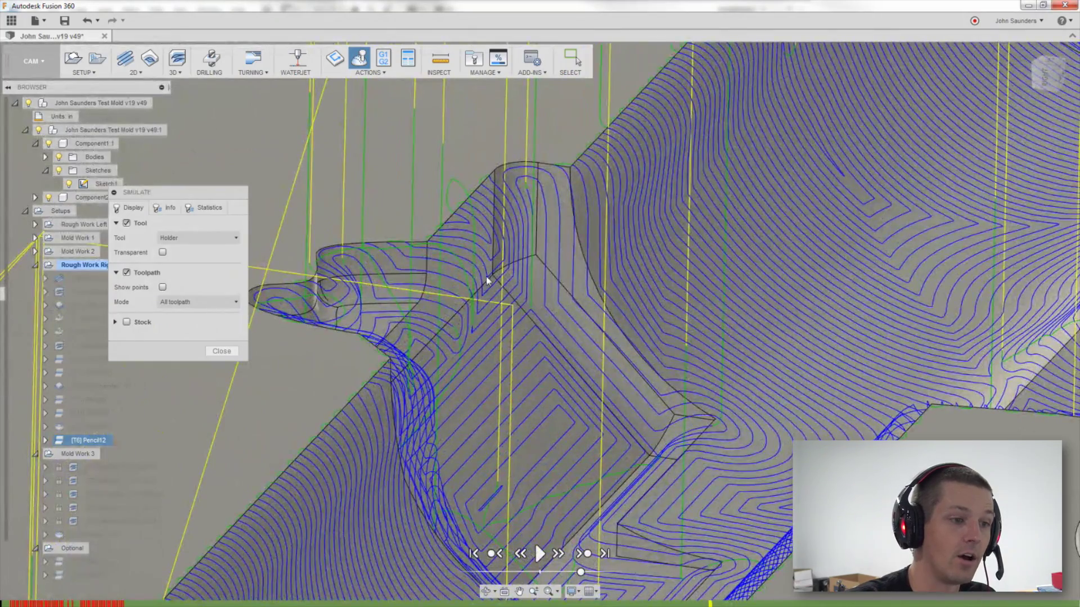
pyautogui.scroll(6, 369, 265)
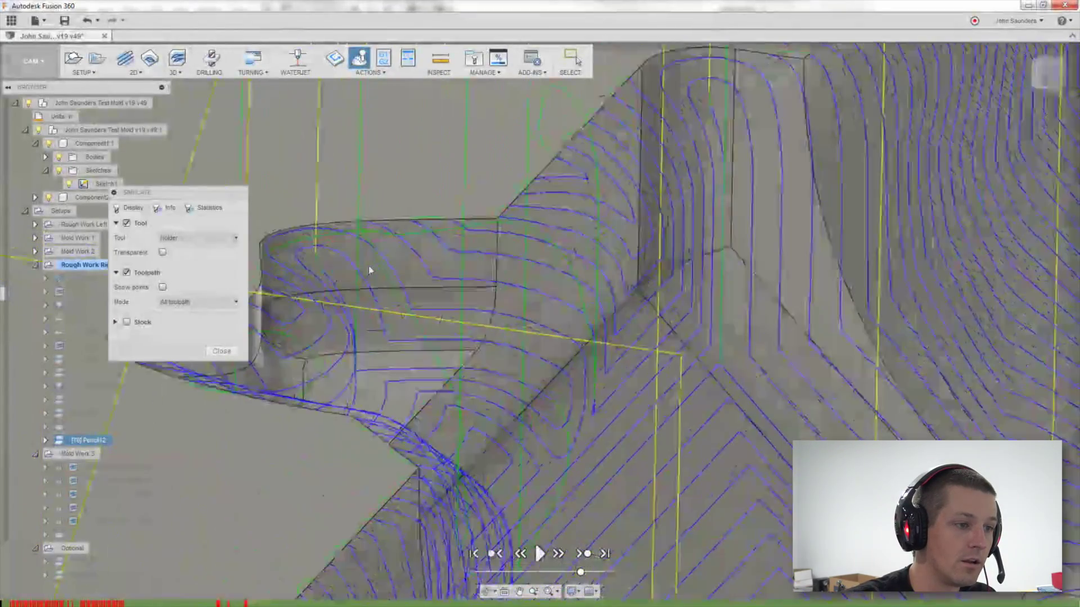
pyautogui.click(299, 250)
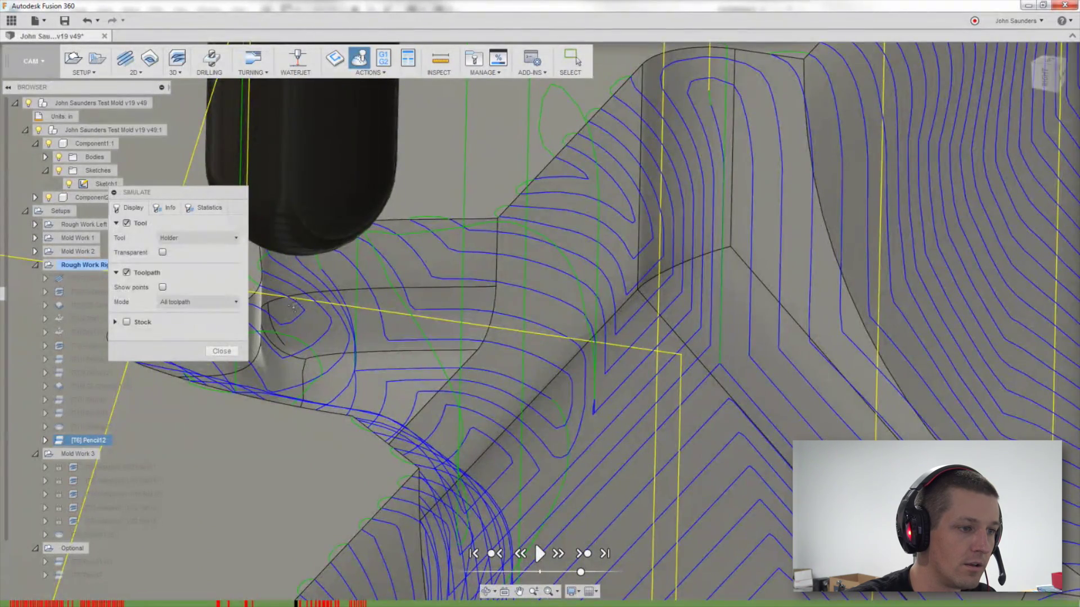
pyautogui.moveTo(284, 260); pyautogui.dragTo(473, 275, button='middle')
pyautogui.scroll(3, 473, 276)
pyautogui.scroll(3, 475, 269)
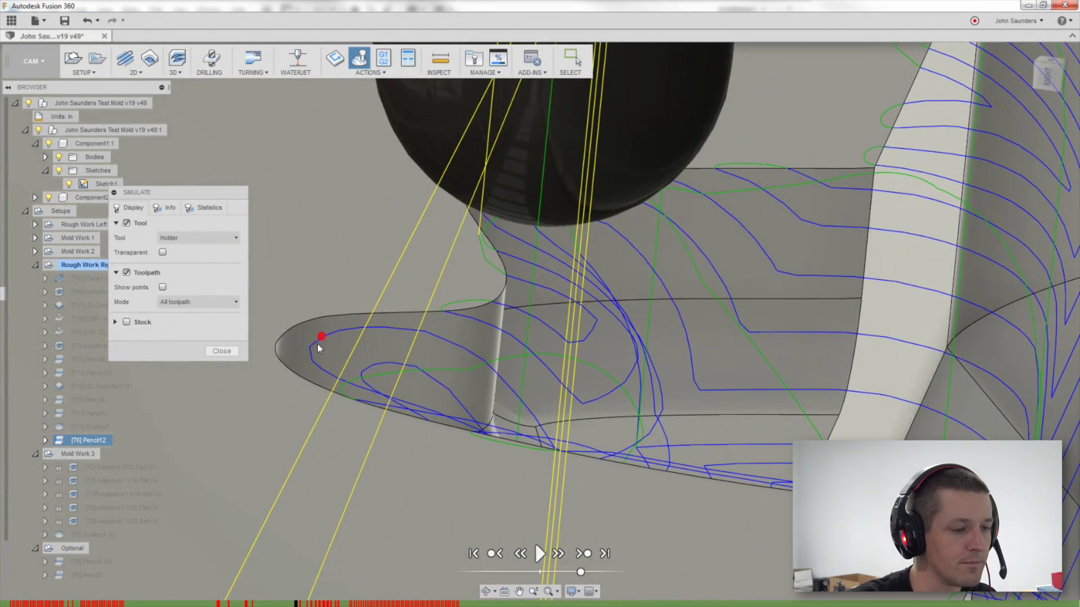
pyautogui.moveTo(319, 340)
pyautogui.keyDown('shift'); pyautogui.mouseDown(button='middle')
pyautogui.moveTo(323, 359)
pyautogui.moveTo(654, 214)
pyautogui.moveTo(422, 399)
pyautogui.mouseUp(button='middle'); pyautogui.keyUp('shift')
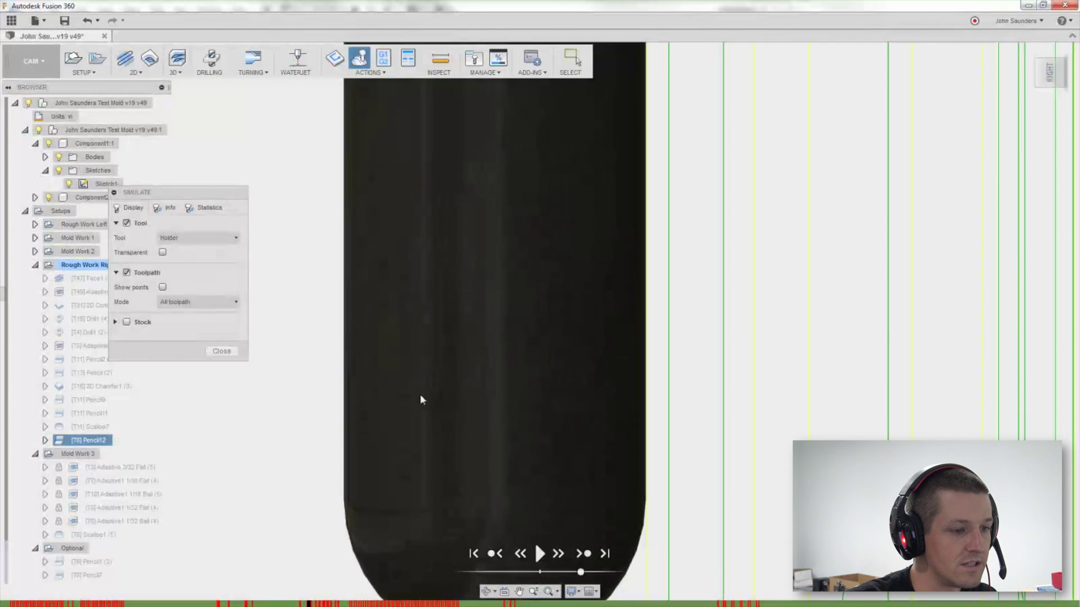
pyautogui.keyDown('shift'); pyautogui.moveTo(457, 495); pyautogui.dragTo(514, 340, button='middle'); pyautogui.keyUp('shift')
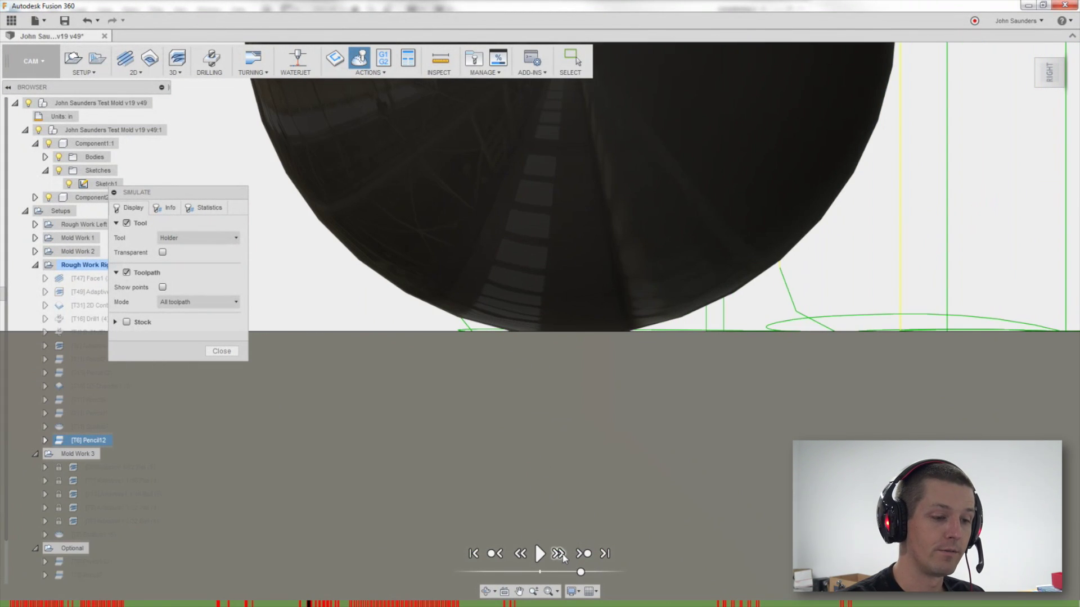
# Set the visual style to Wireframe and examine where the ball end meets the cavity edge in side view
pyautogui.click(572, 593)
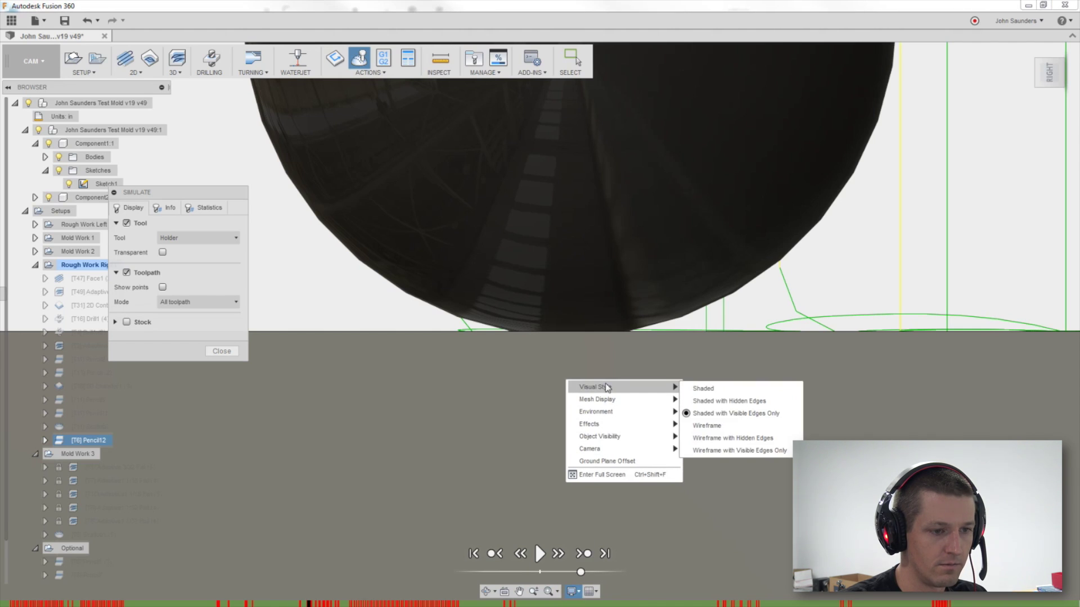
pyautogui.moveTo(677, 386)
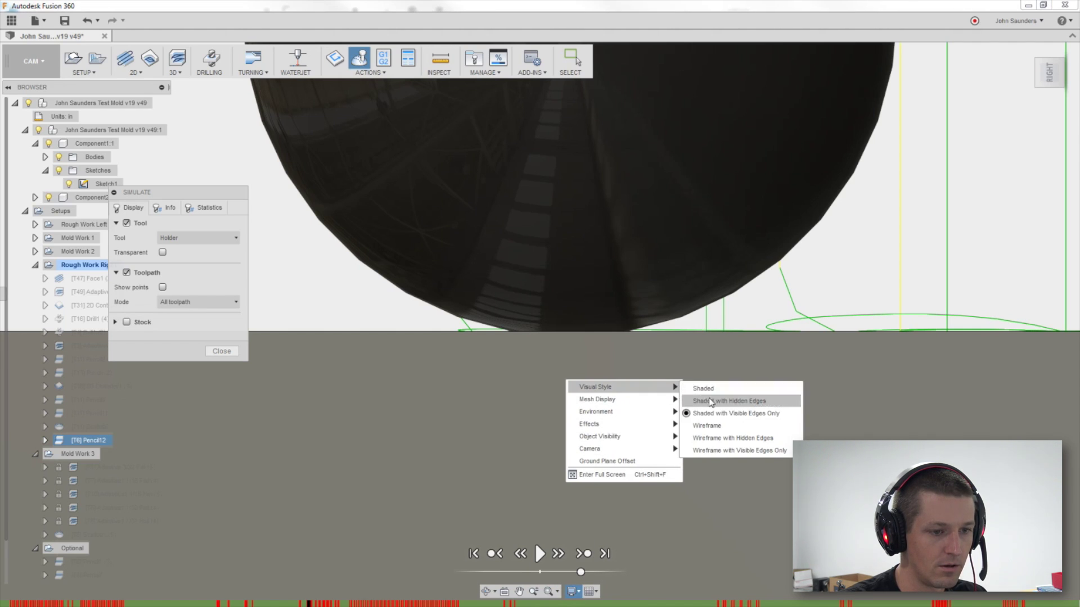
pyautogui.click(702, 425)
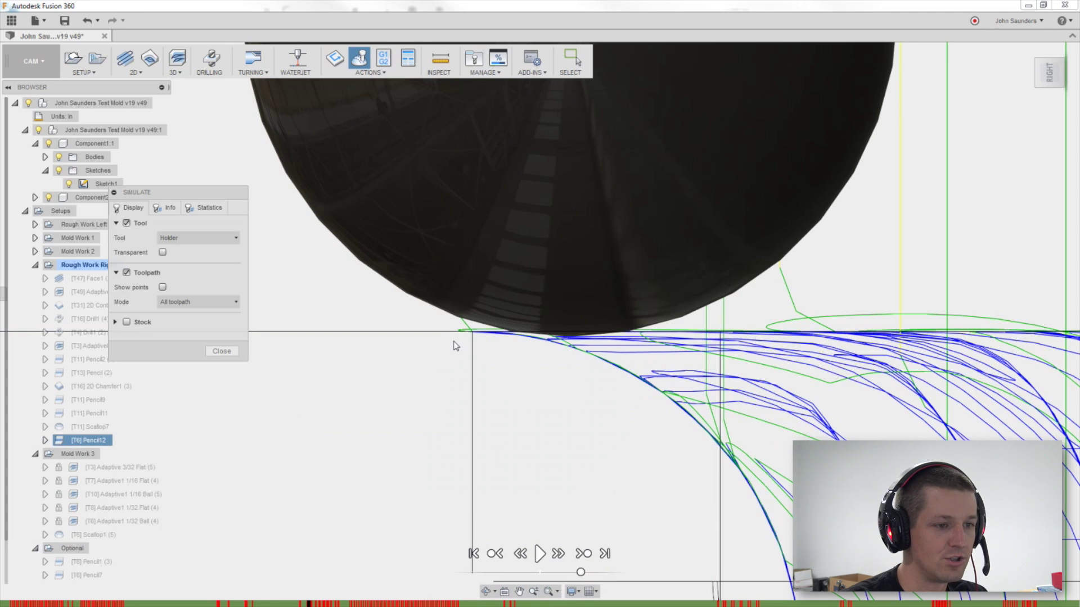
pyautogui.scroll(-1, 467, 332)
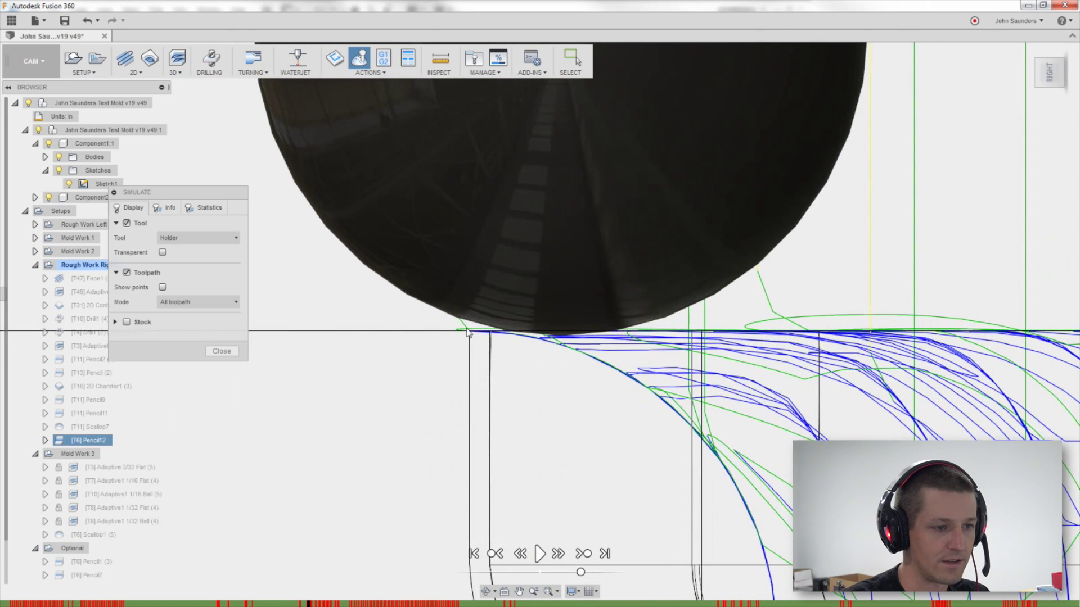
pyautogui.scroll(-4, 472, 281)
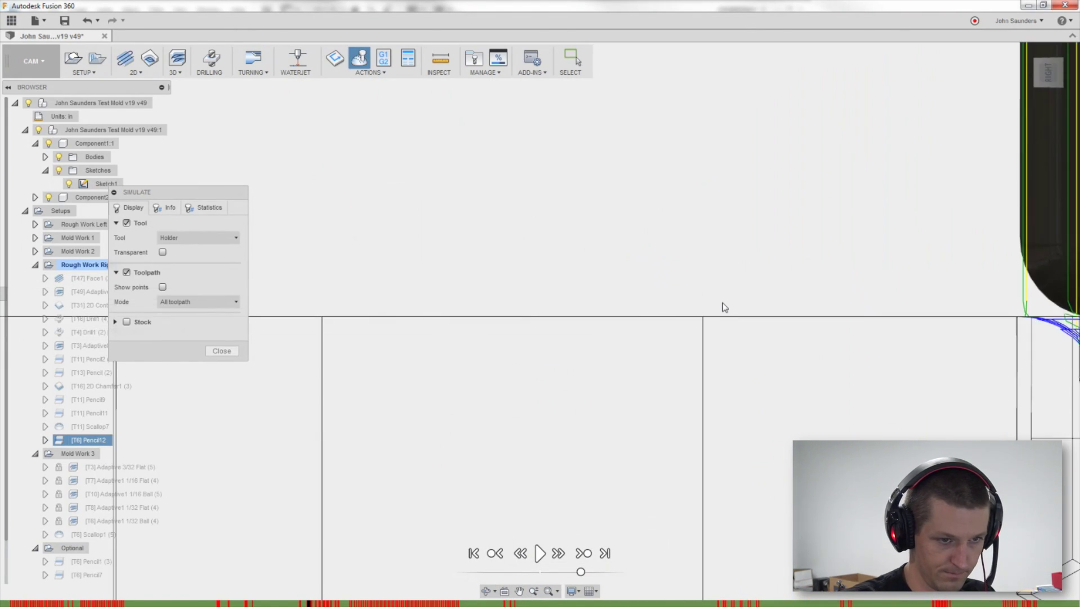
# Inspect the wireframe Pencil passes and tool position at the open end of the launcher cavity, then end the simulation
pyautogui.scroll(10, 831, 285)
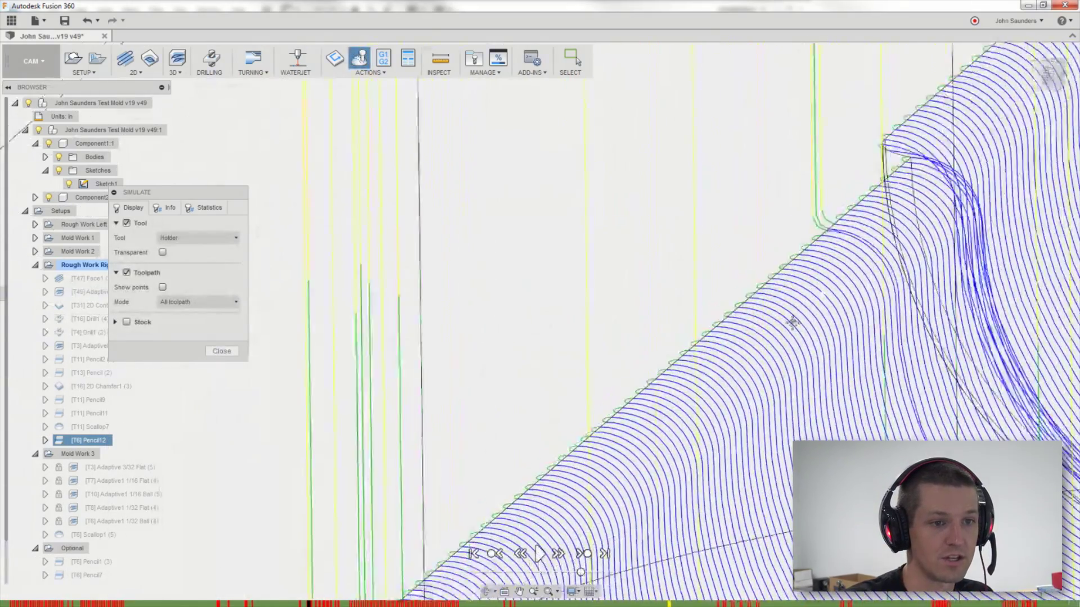
pyautogui.scroll(-3, 740, 282)
pyautogui.scroll(5, 740, 281)
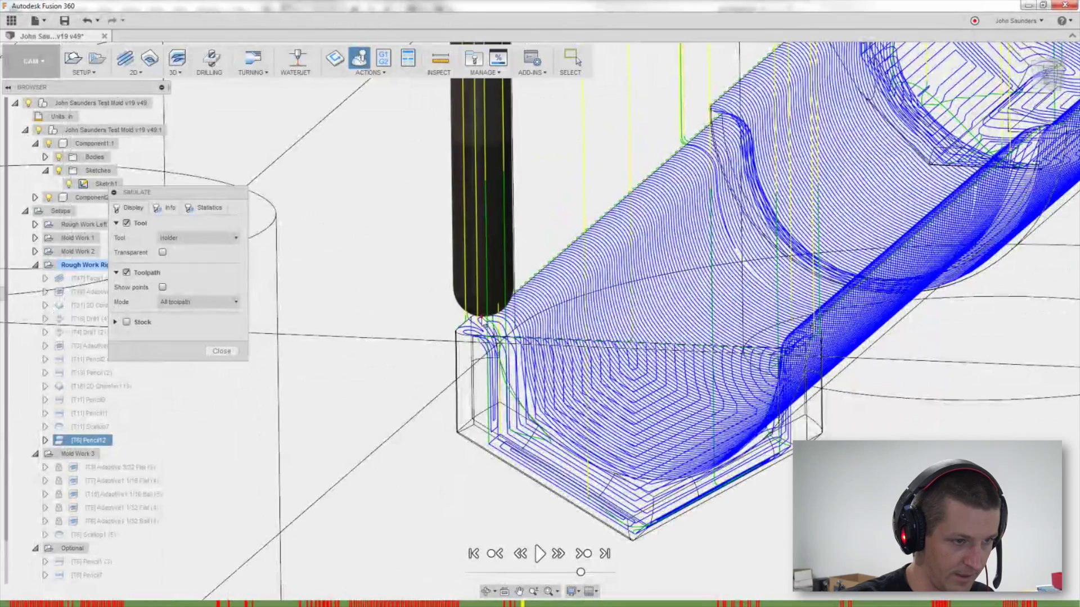
pyautogui.scroll(8, 485, 323)
pyautogui.moveTo(403, 361); pyautogui.dragTo(558, 298, button='middle')
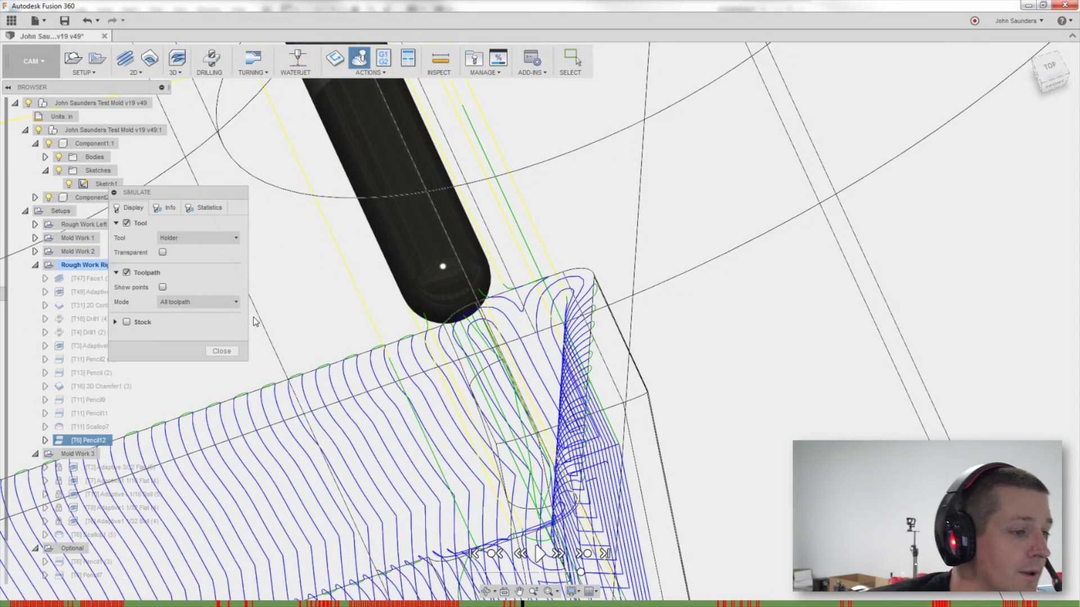
pyautogui.click(232, 352)
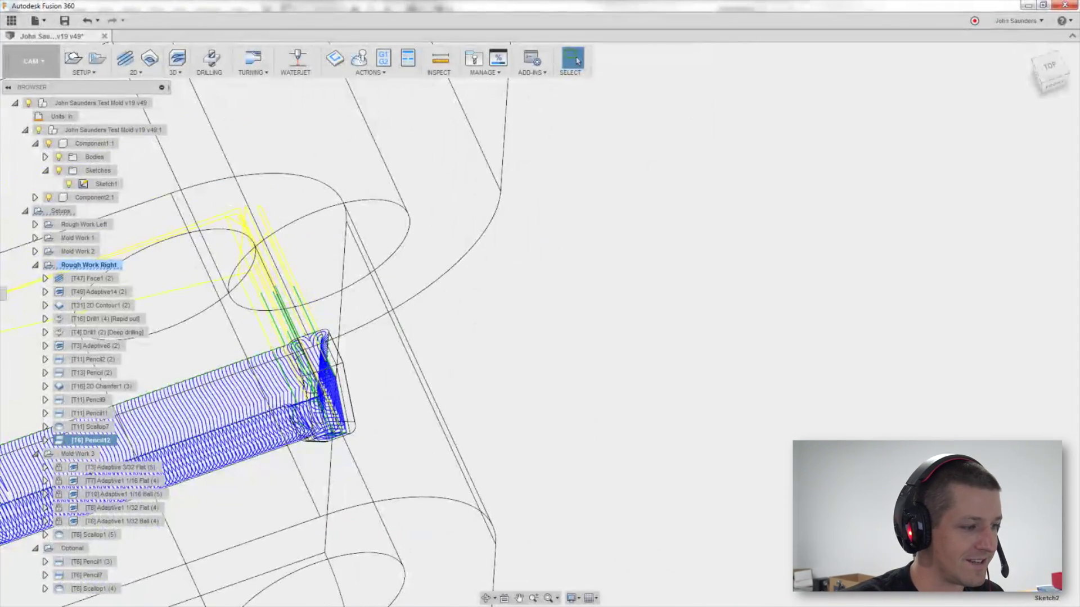
# Return the model to a shaded visual style with visible edges and hide Sketch1
pyautogui.moveTo(308, 335); pyautogui.dragTo(520, 275, button='middle')
pyautogui.scroll(-2, 521, 275)
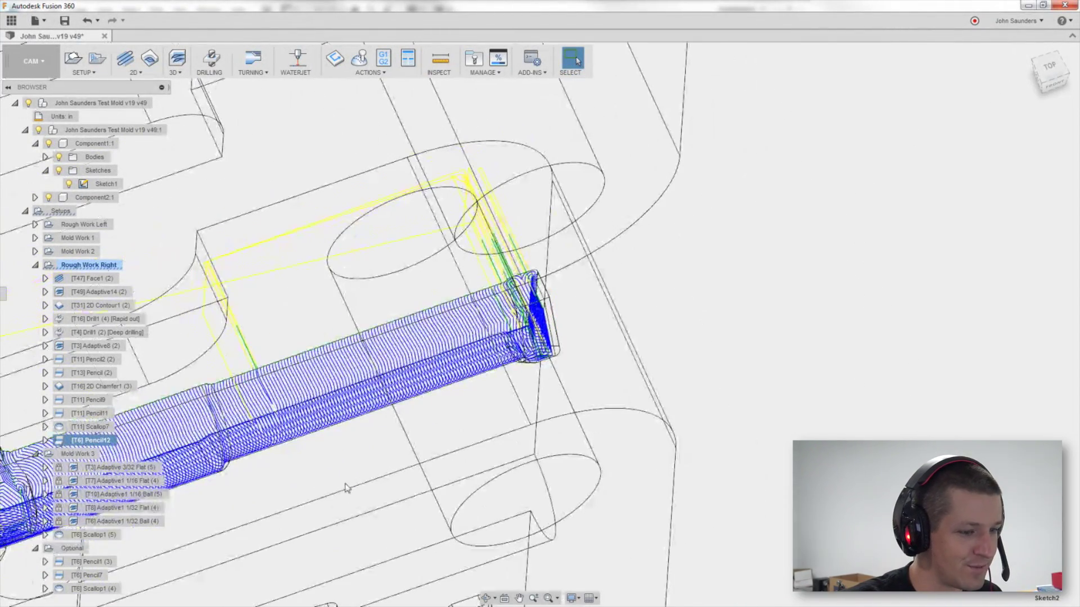
pyautogui.click(572, 599)
pyautogui.moveTo(635, 387)
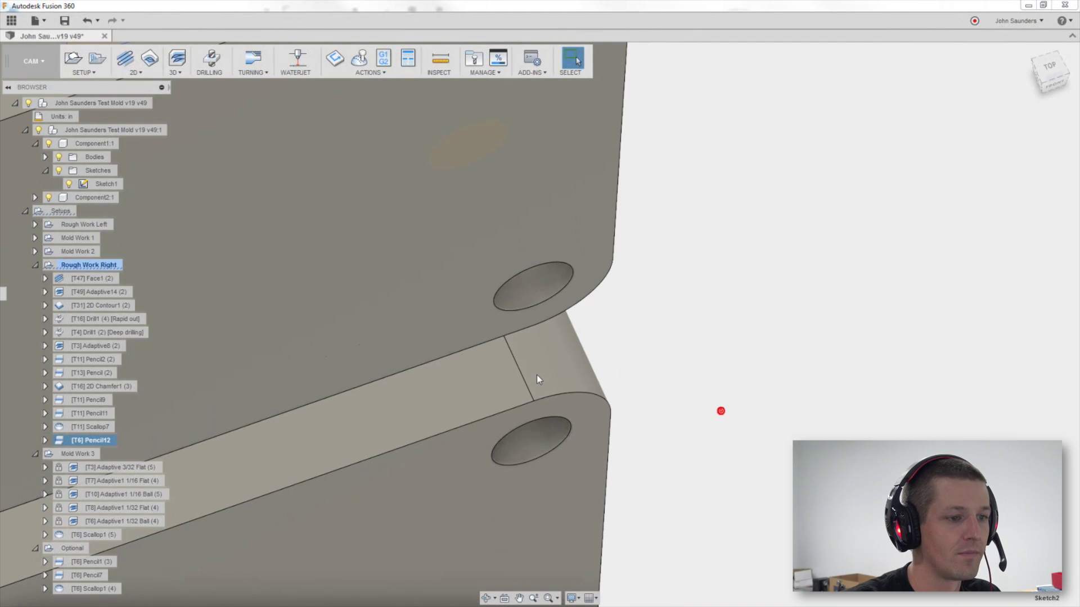
pyautogui.scroll(-5, 506, 377)
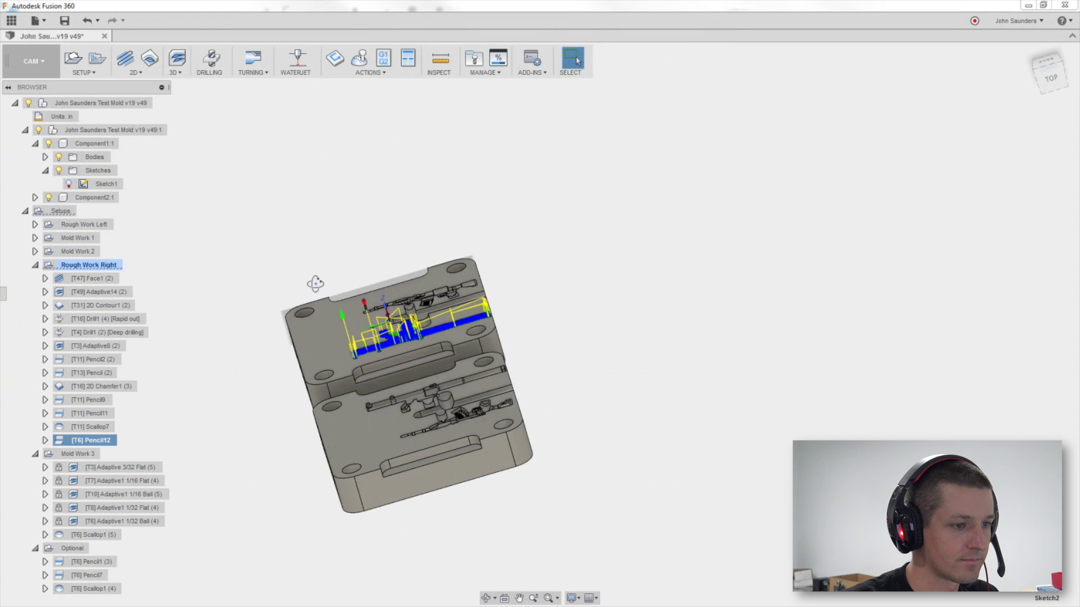
# Simulate the Pencil12 toolpath again with stock shown, and jump to the end of the toolpath
pyautogui.keyDown('shift'); pyautogui.moveTo(314, 282); pyautogui.dragTo(269, 365, button='middle'); pyautogui.keyUp('shift')
pyautogui.scroll(2, 450, 350)
pyautogui.keyDown('shift'); pyautogui.moveTo(450, 349); pyautogui.dragTo(530, 272, button='middle'); pyautogui.keyUp('shift')
pyautogui.scroll(4, 406, 344)
pyautogui.click(360, 58)
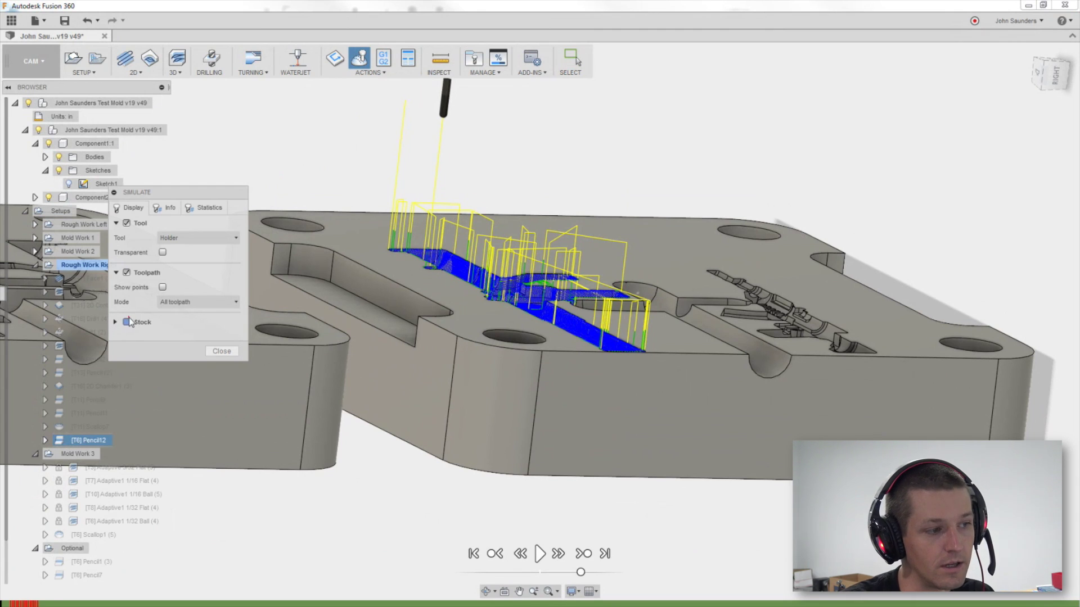
pyautogui.click(127, 323)
pyautogui.click(605, 553)
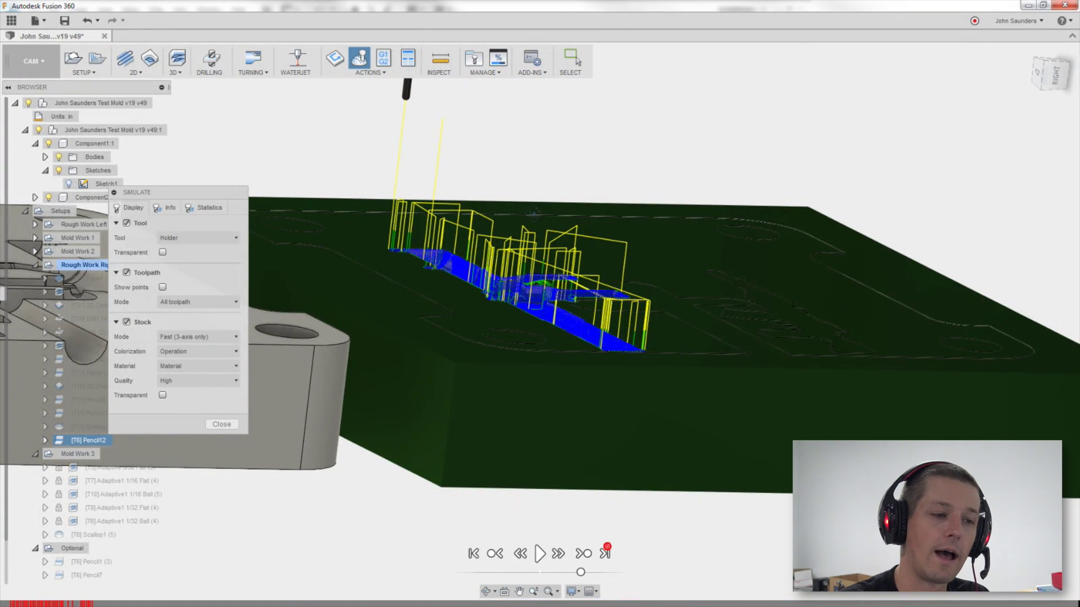
# Inspect the launcher toolpath over the simulated stock and review the stock modes, keeping Fast (3-axis only)
pyautogui.keyDown('shift'); pyautogui.moveTo(534, 213); pyautogui.dragTo(549, 330, button='middle'); pyautogui.keyUp('shift')
pyautogui.scroll(3, 509, 409)
pyautogui.moveTo(508, 409); pyautogui.dragTo(514, 336, button='middle')
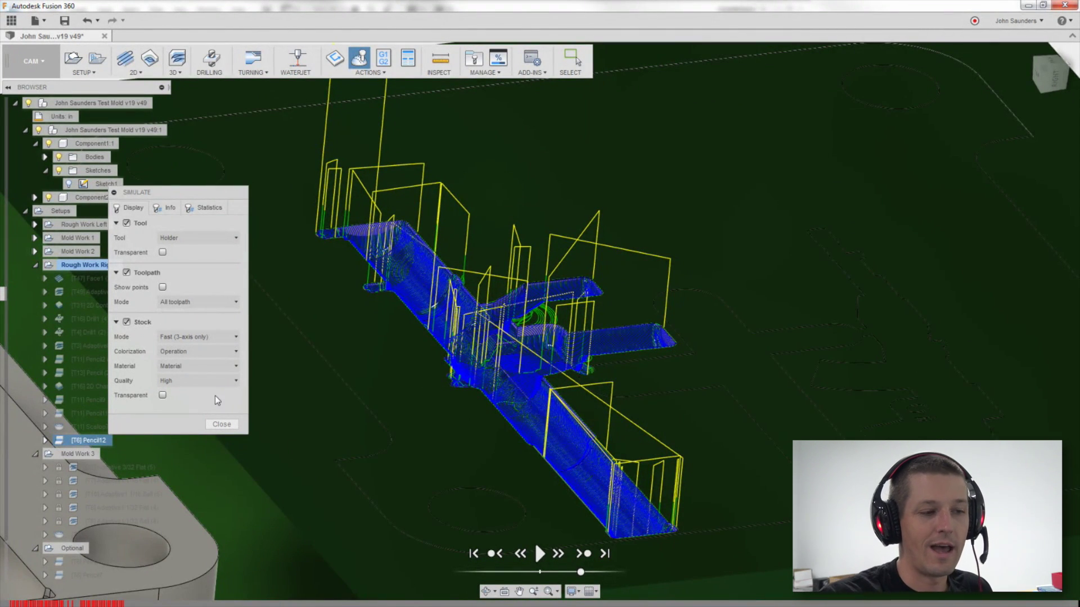
pyautogui.scroll(4, 455, 347)
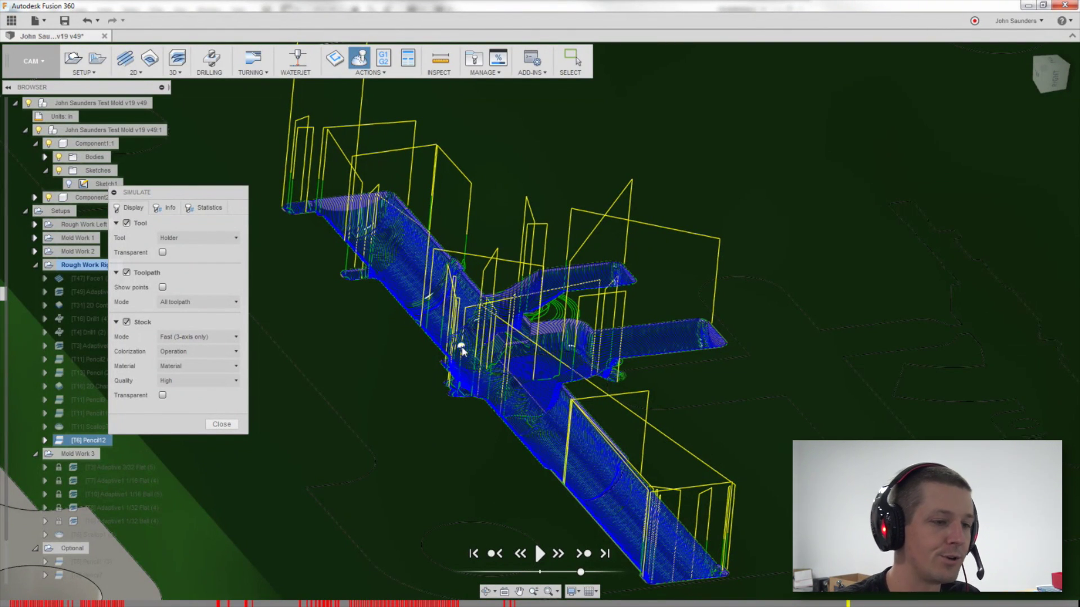
pyautogui.scroll(-5, 461, 350)
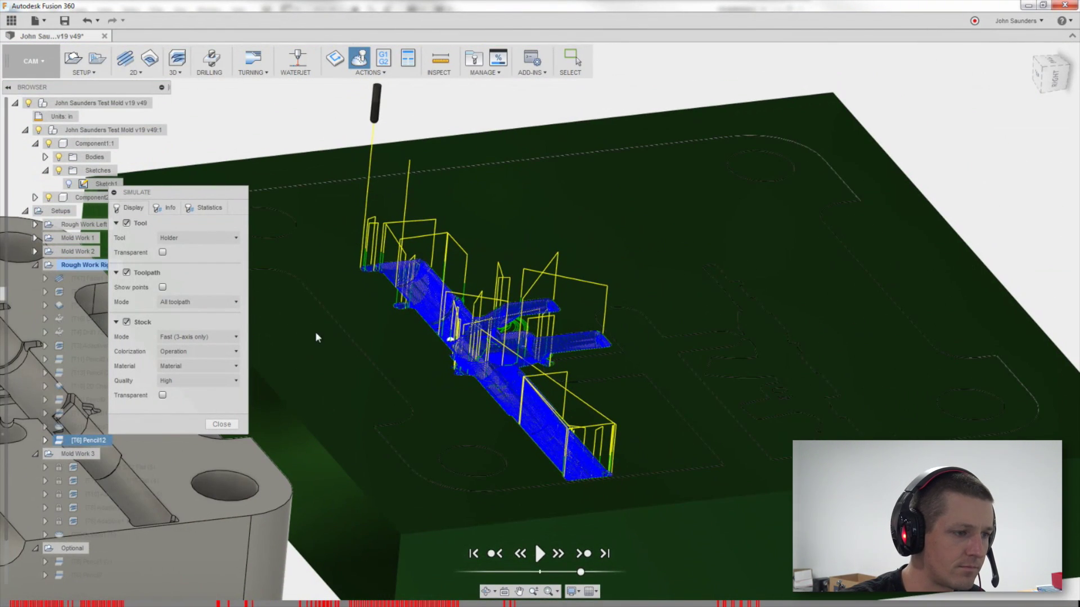
pyautogui.click(187, 337)
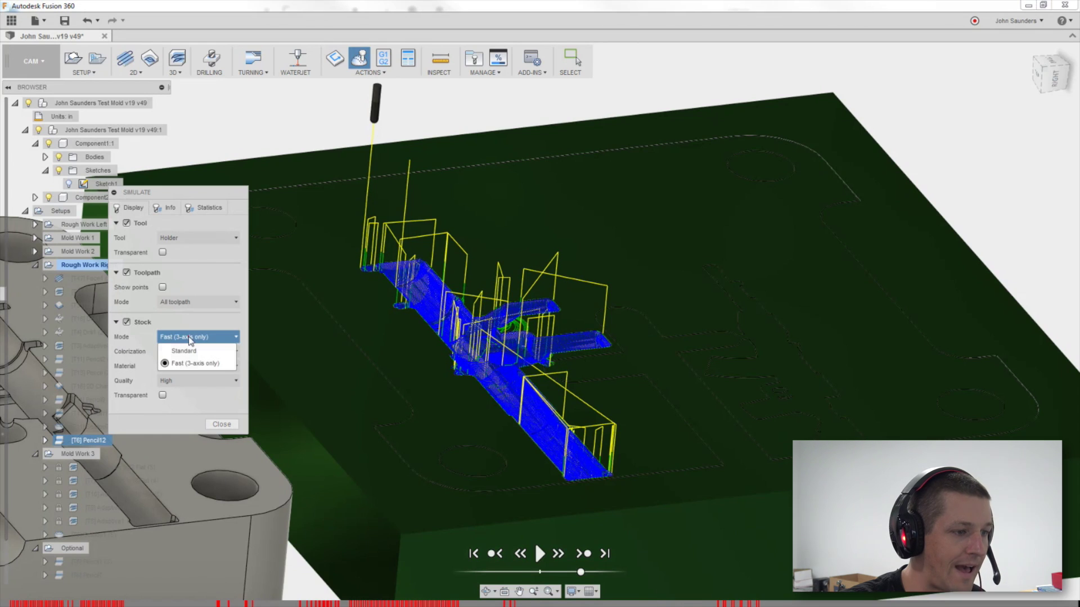
pyautogui.click(196, 366)
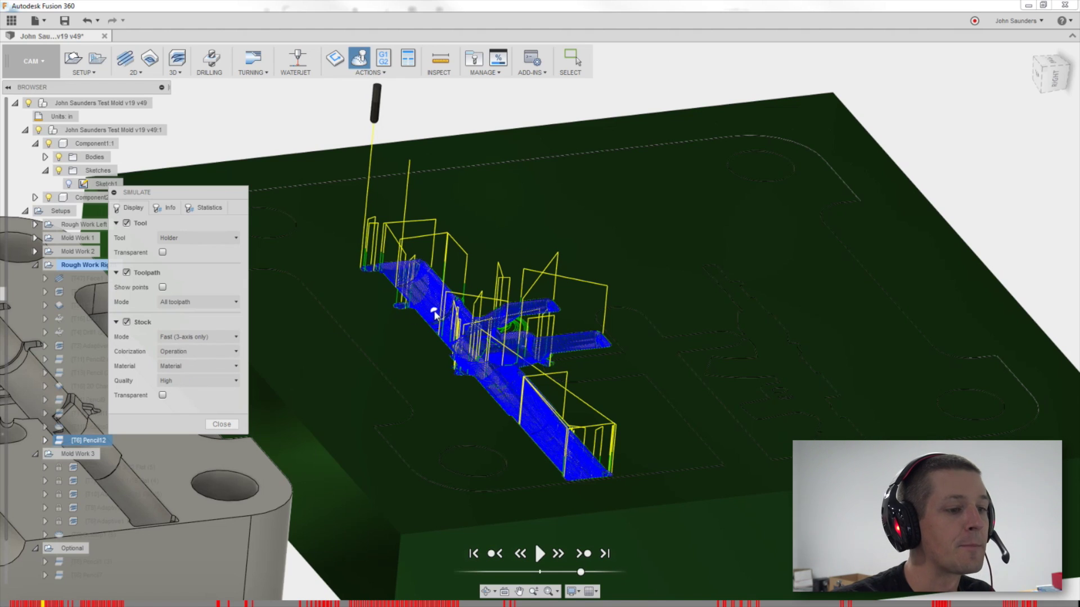
# Use Zoom Stock to limit the simulated stock to the region around the launcher cavity
pyautogui.scroll(-3, 434, 314)
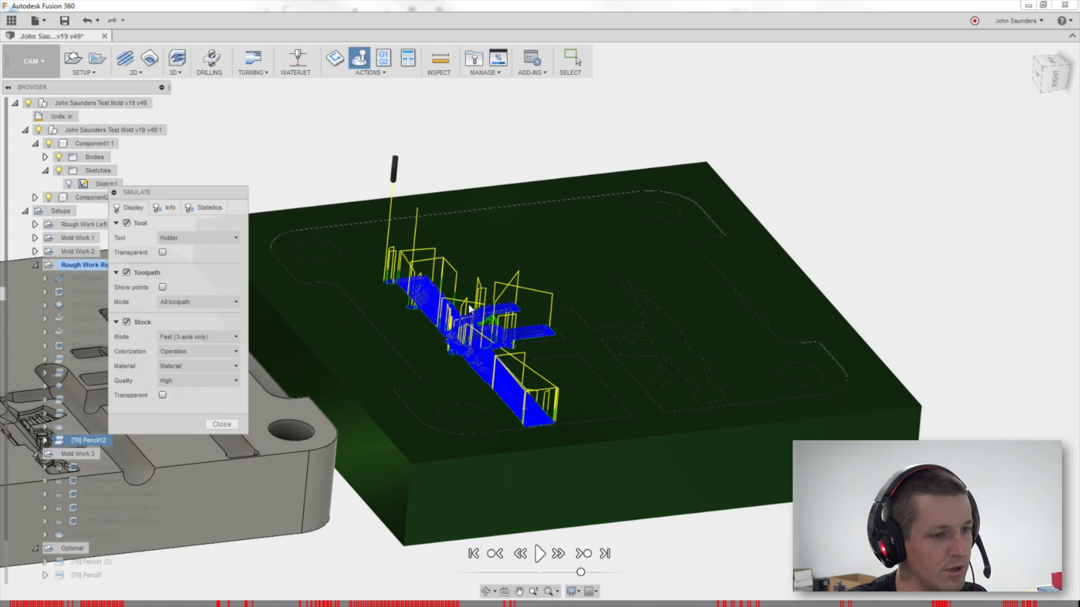
pyautogui.rightClick(475, 270)
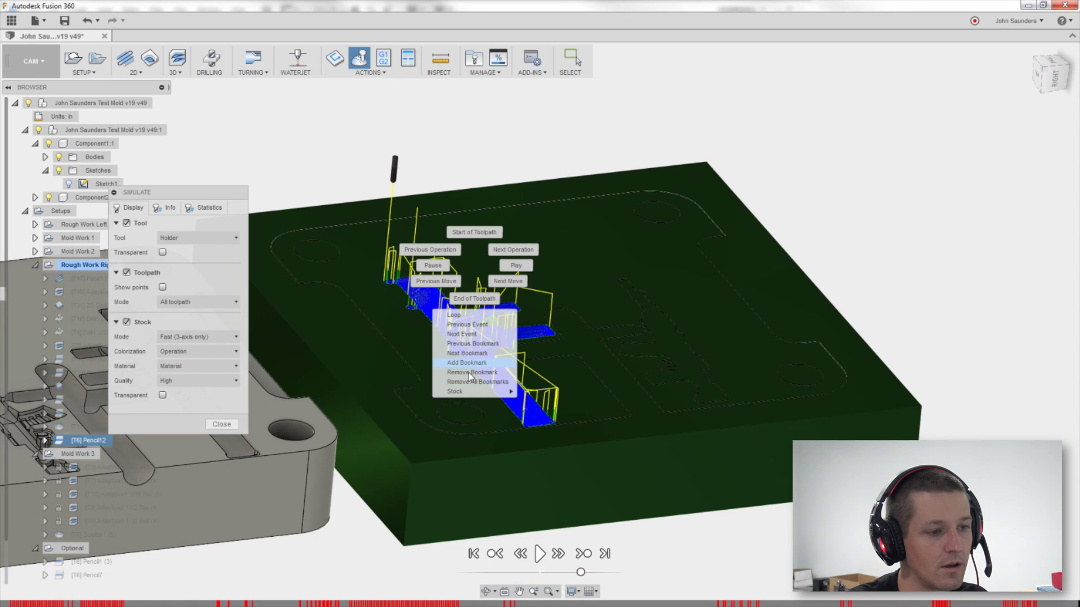
pyautogui.moveTo(466, 392)
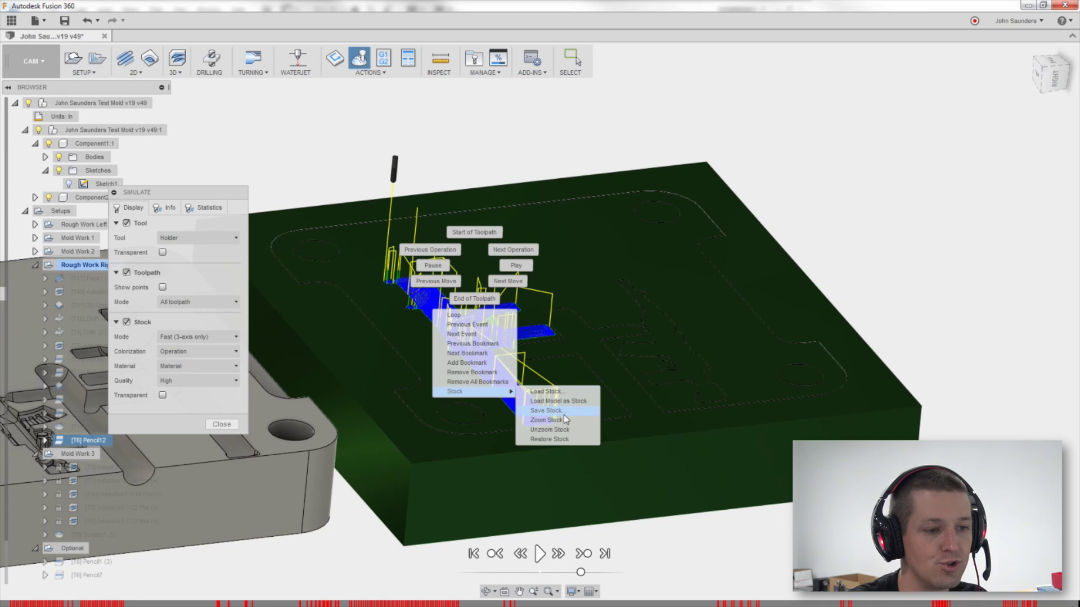
pyautogui.click(562, 419)
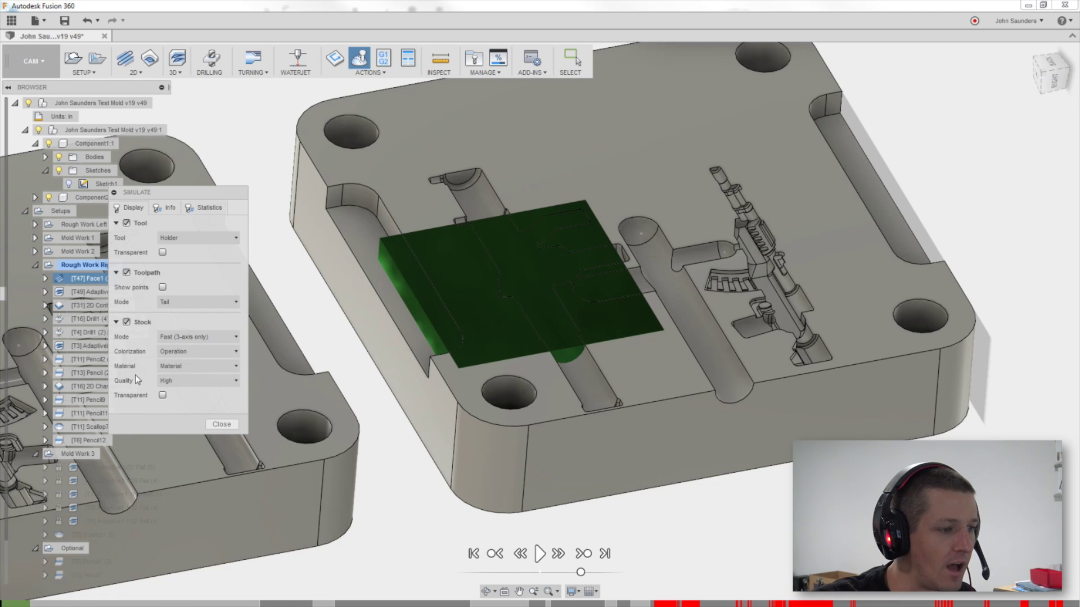
# Set the simulated stock quality to Extreme and jump to the end of the Rough Work Right toolpaths
pyautogui.click(168, 381)
pyautogui.click(189, 393)
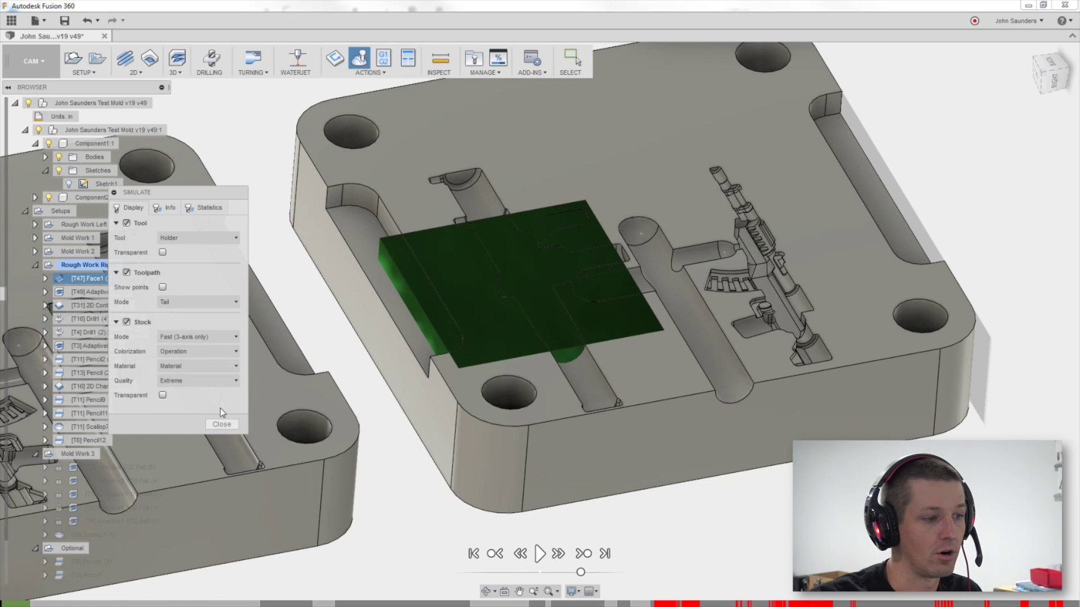
pyautogui.click(601, 552)
# Hide Component1 and Component2, and inspect the machined surface detail of the stock in the launcher cavity up close
pyautogui.scroll(6, 524, 295)
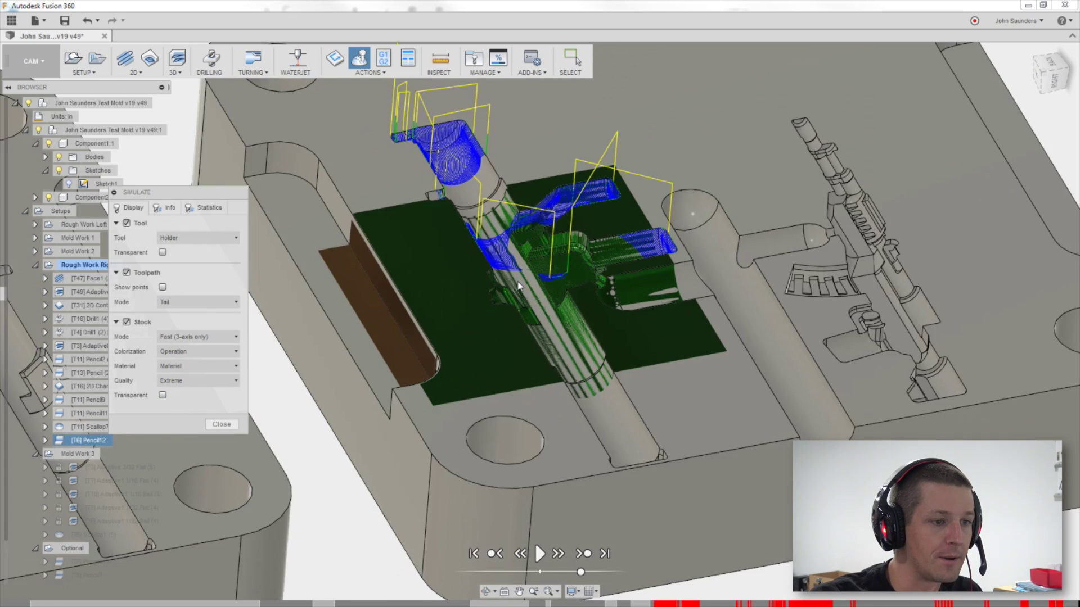
pyautogui.scroll(3, 524, 291)
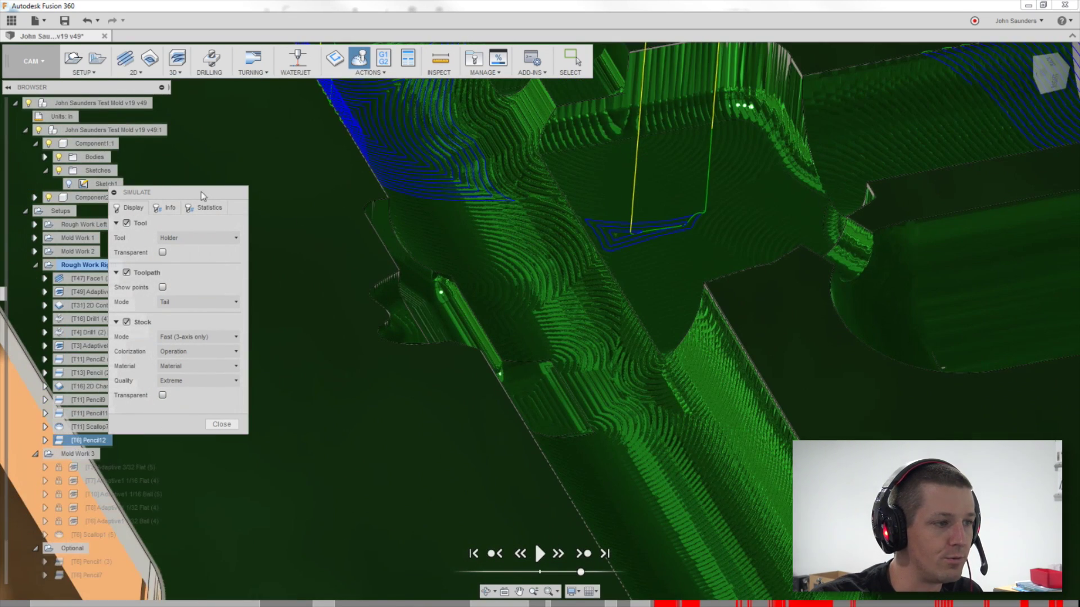
pyautogui.click(45, 159)
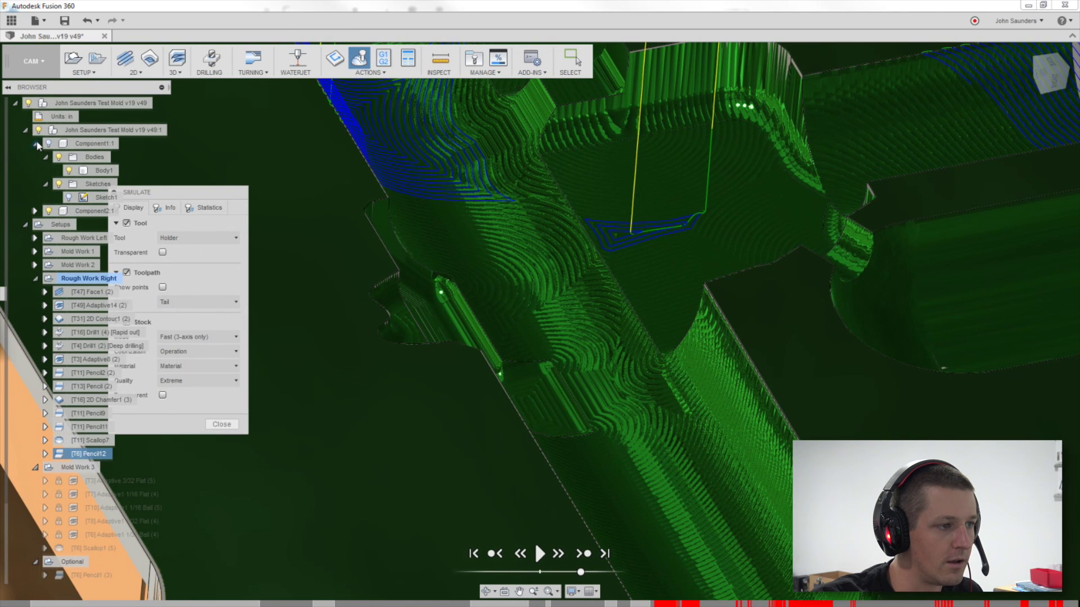
pyautogui.click(36, 144)
pyautogui.keyDown('shift'); pyautogui.moveTo(356, 187); pyautogui.dragTo(619, 275, button='middle'); pyautogui.keyUp('shift')
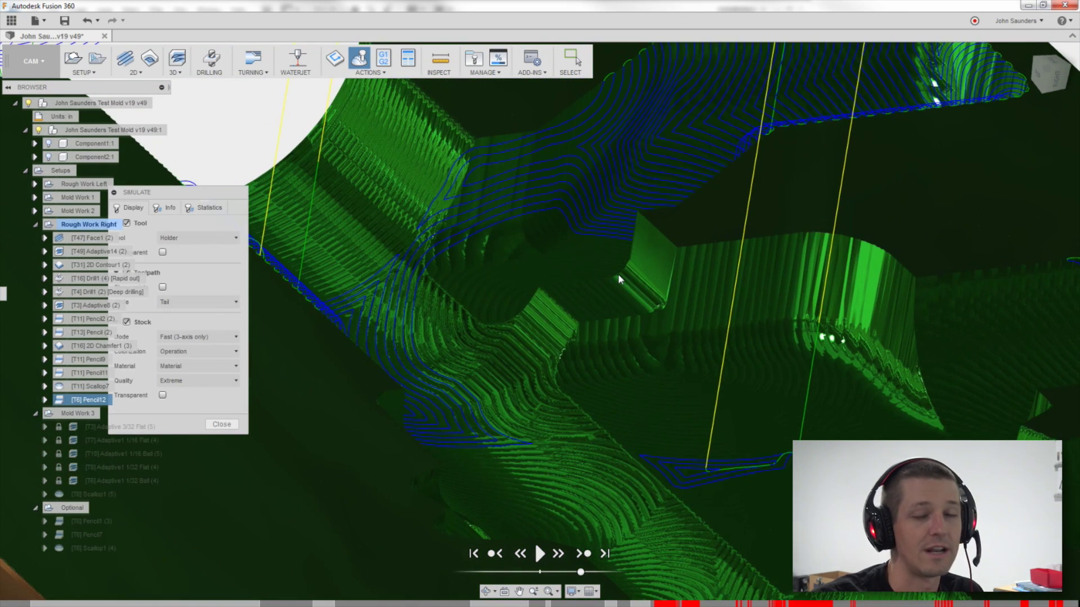